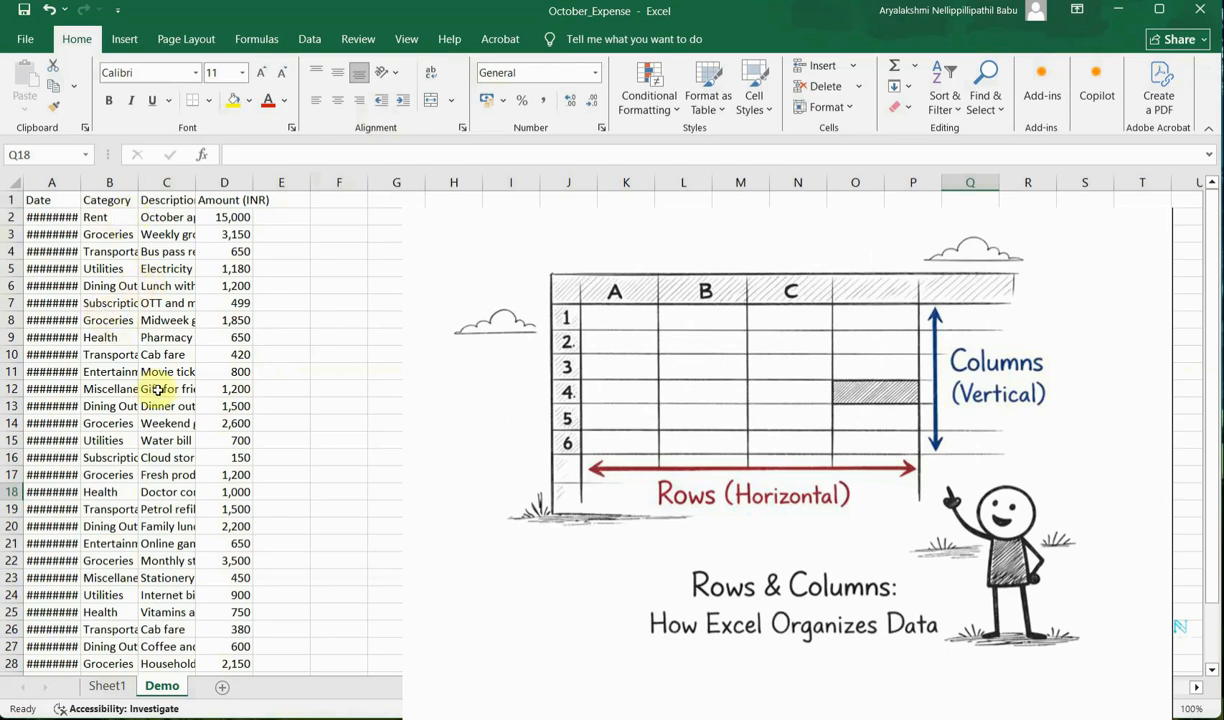
# Select row 7, column B, cell C7 and the range A8:D11 to examine how rows, columns, cells and ranges are addressed.
pyautogui.click(9, 302)
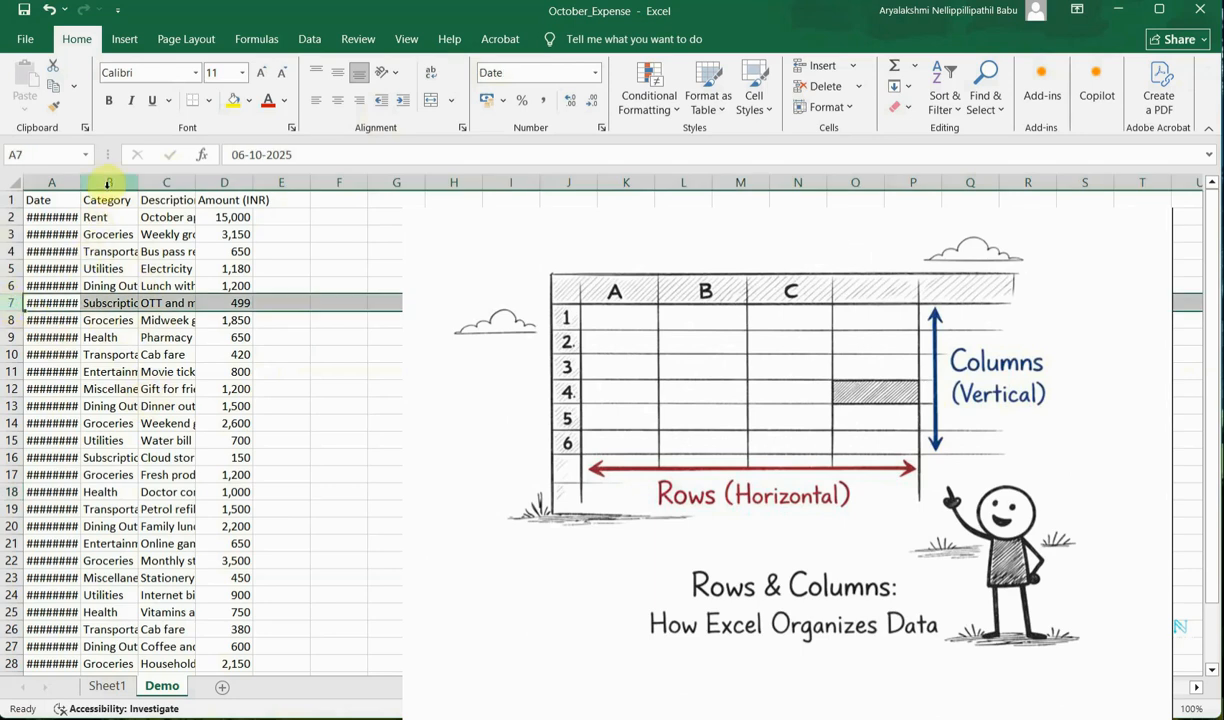
pyautogui.click(104, 181)
pyautogui.click(172, 303)
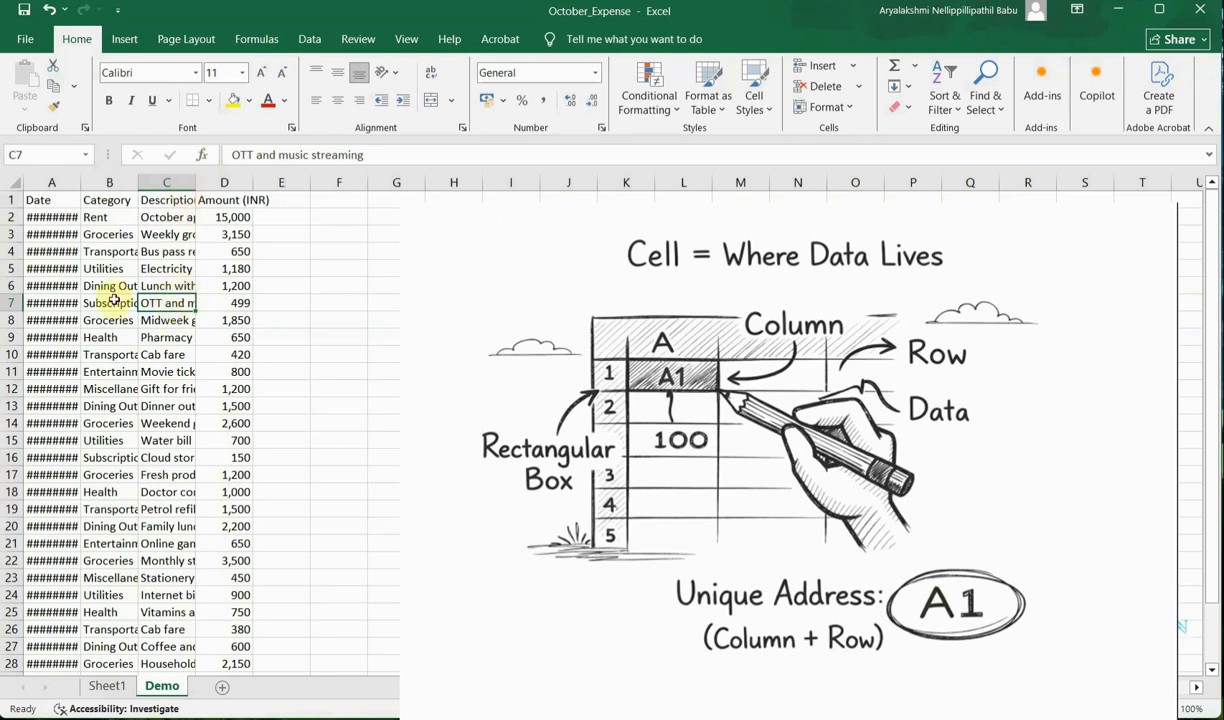
pyautogui.click(28, 154)
pyautogui.click(173, 299)
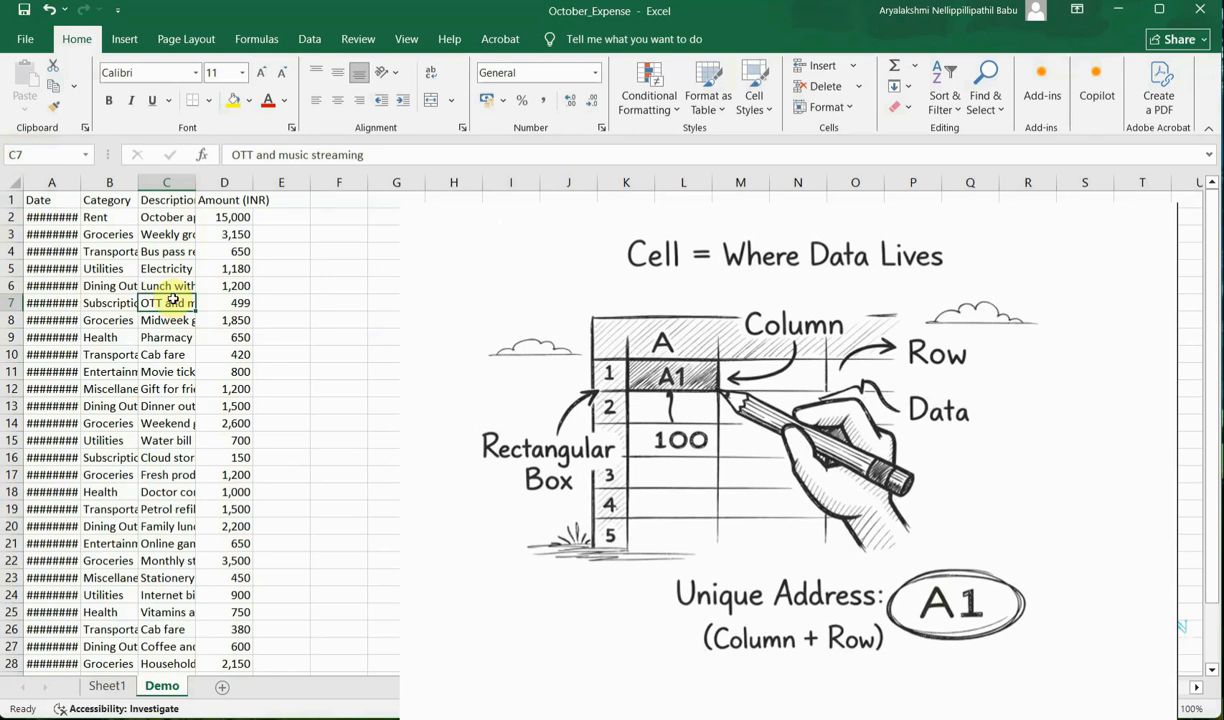
pyautogui.click(285, 155)
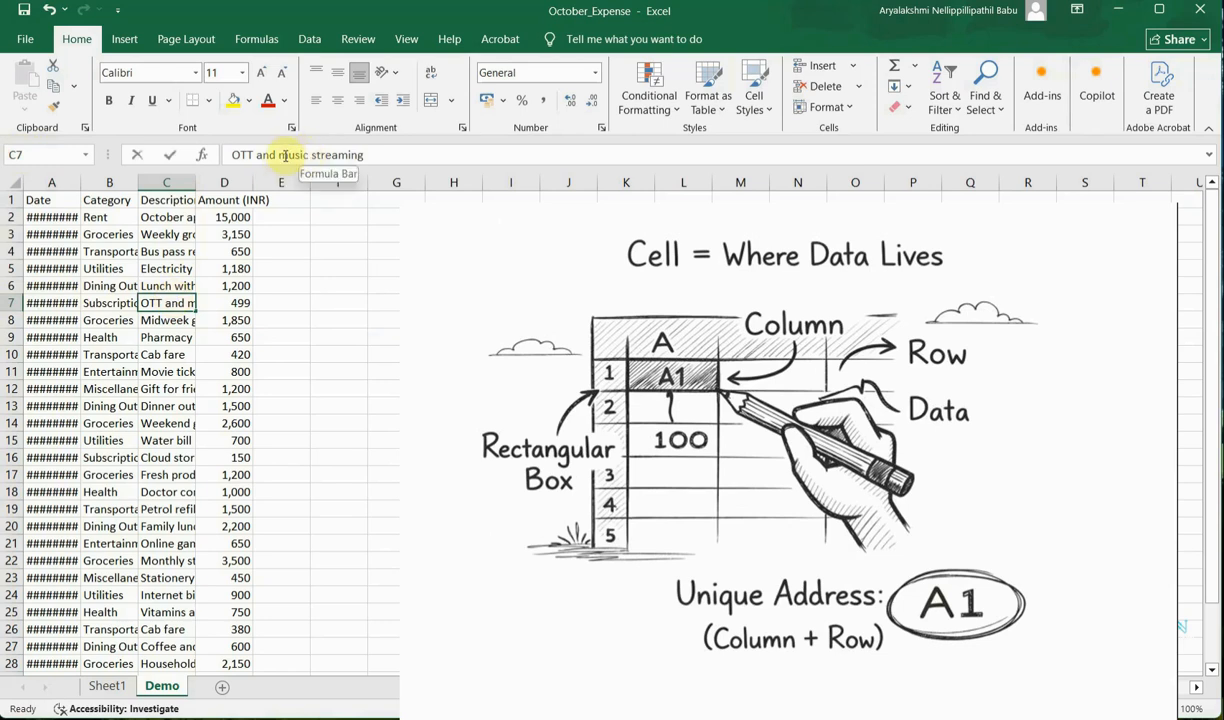
pyautogui.moveTo(52, 320); pyautogui.dragTo(222, 375)
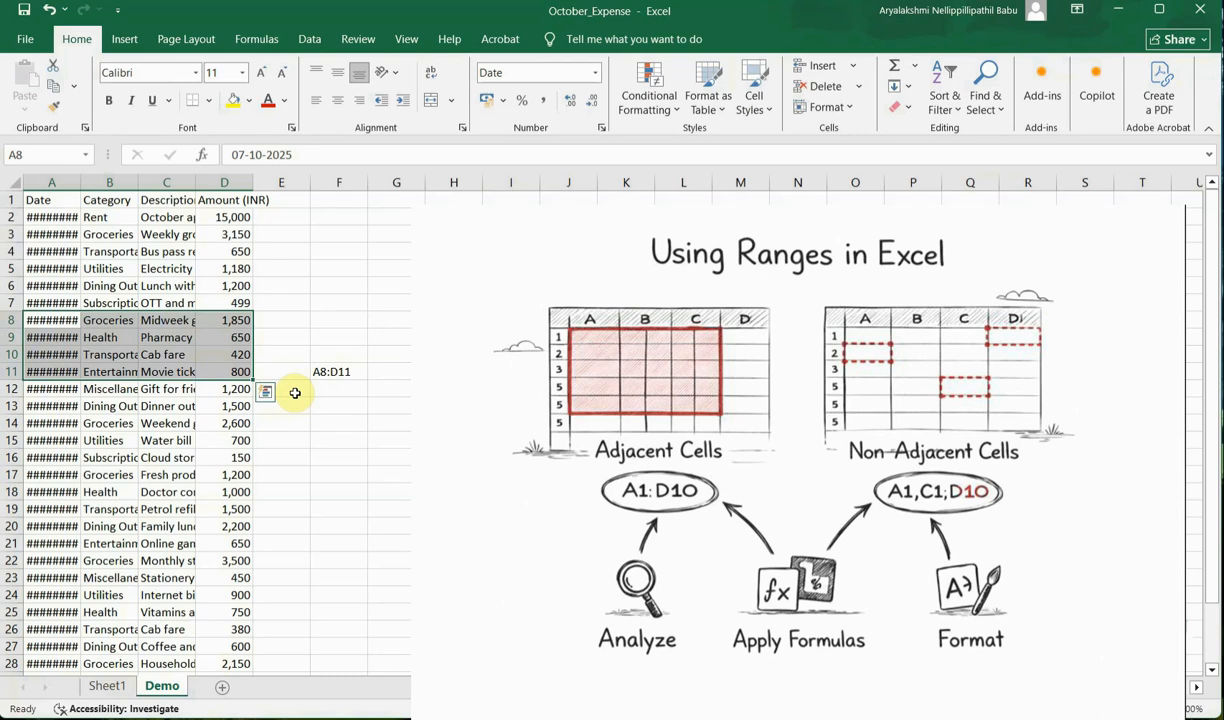
# Open the cell styles gallery with column B selected to browse the predefined styles.
pyautogui.click(109, 182)
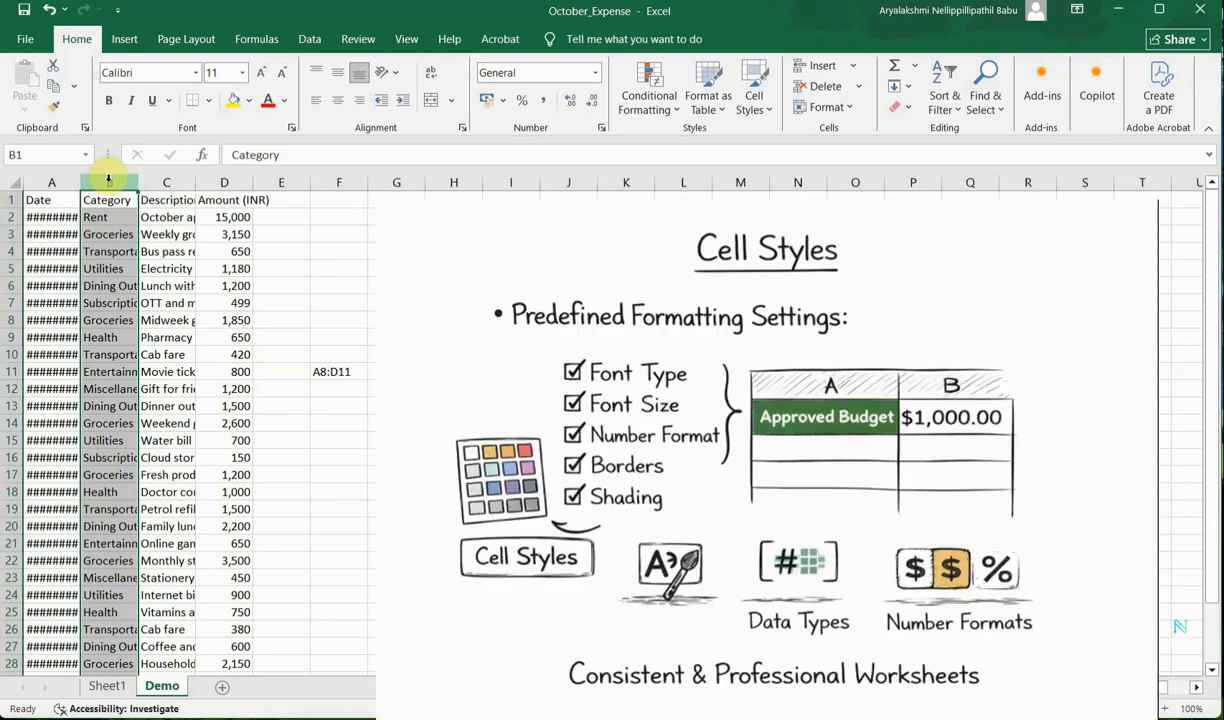
pyautogui.click(762, 114)
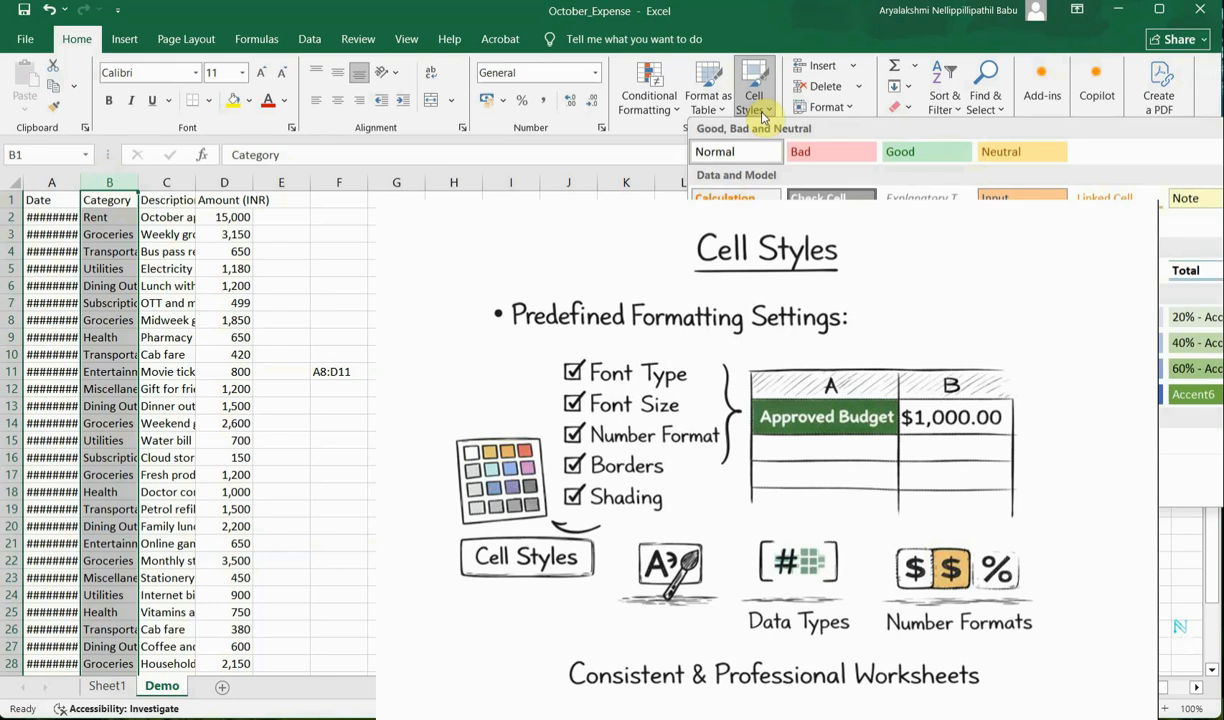
pyautogui.click(64, 202)
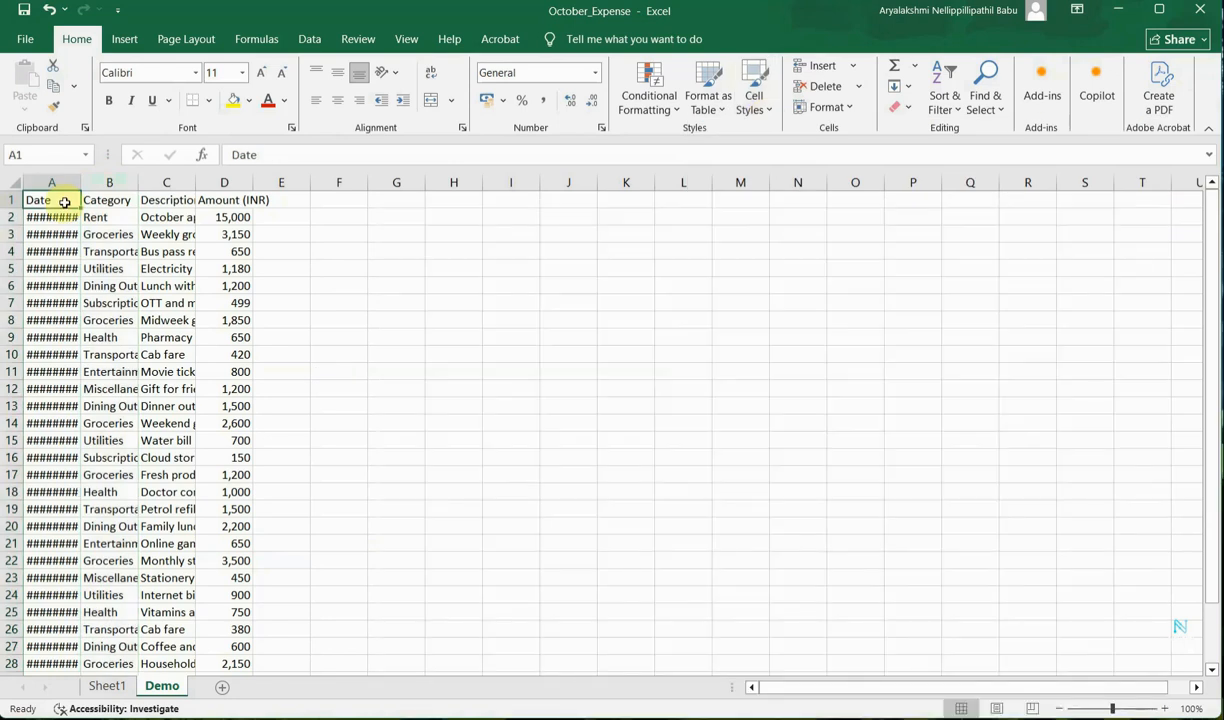
# Apply the Heading 4 cell style to the header row A1:D1.
pyautogui.click(101, 218)
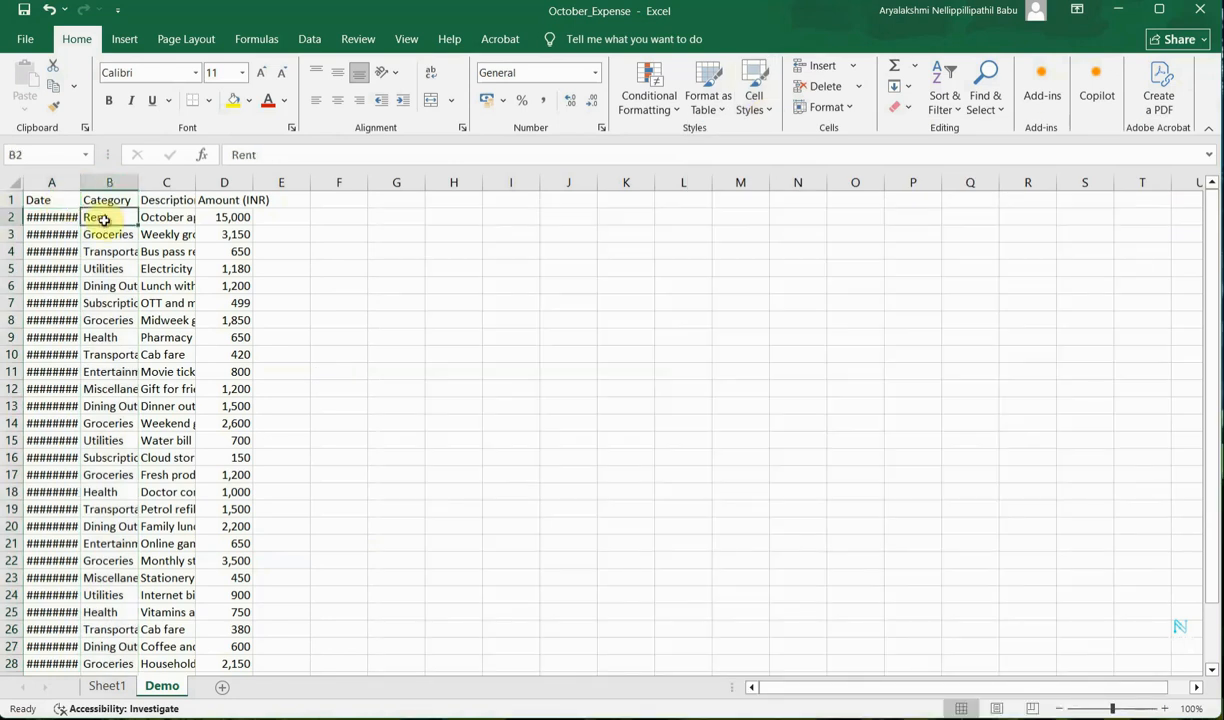
pyautogui.press('Left')
pyautogui.moveTo(60, 199); pyautogui.dragTo(224, 202)
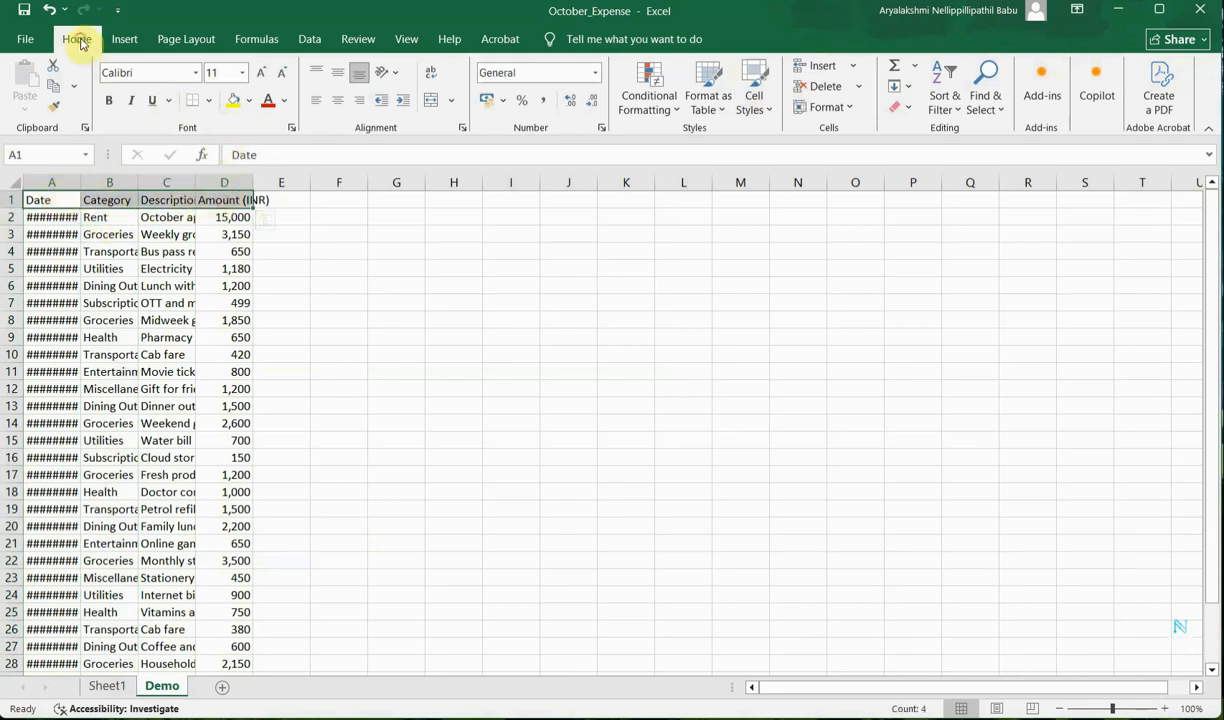
pyautogui.click(754, 96)
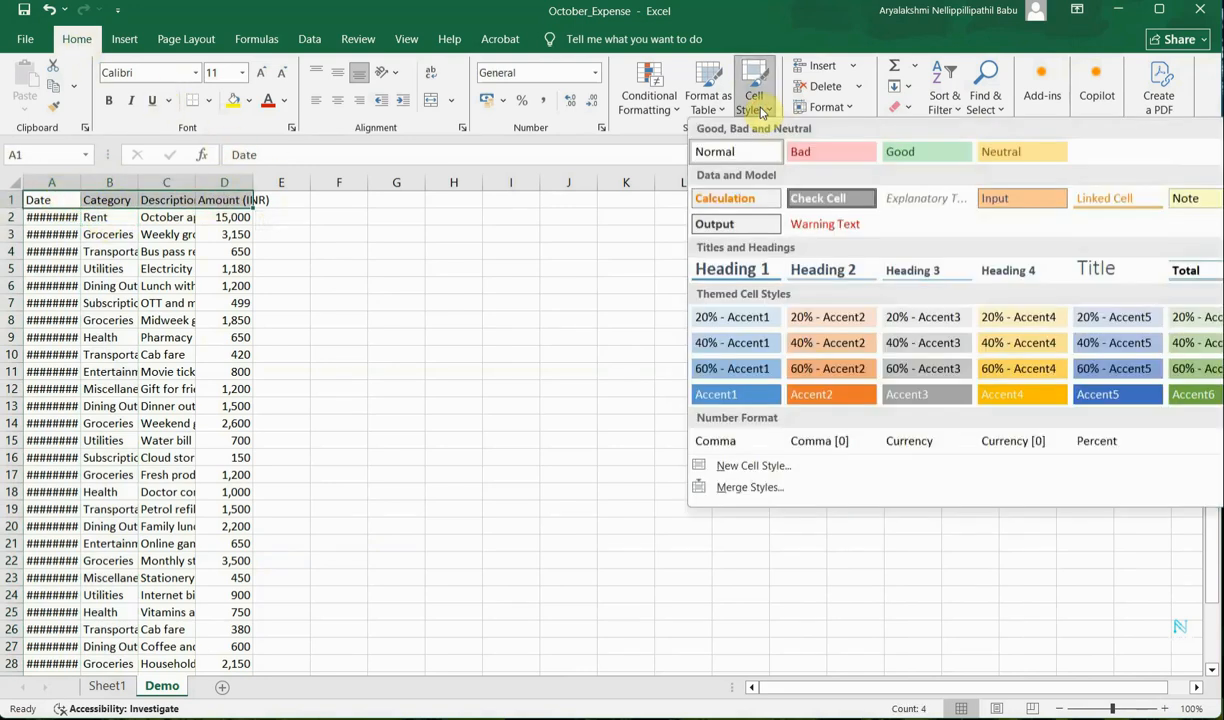
pyautogui.click(1035, 272)
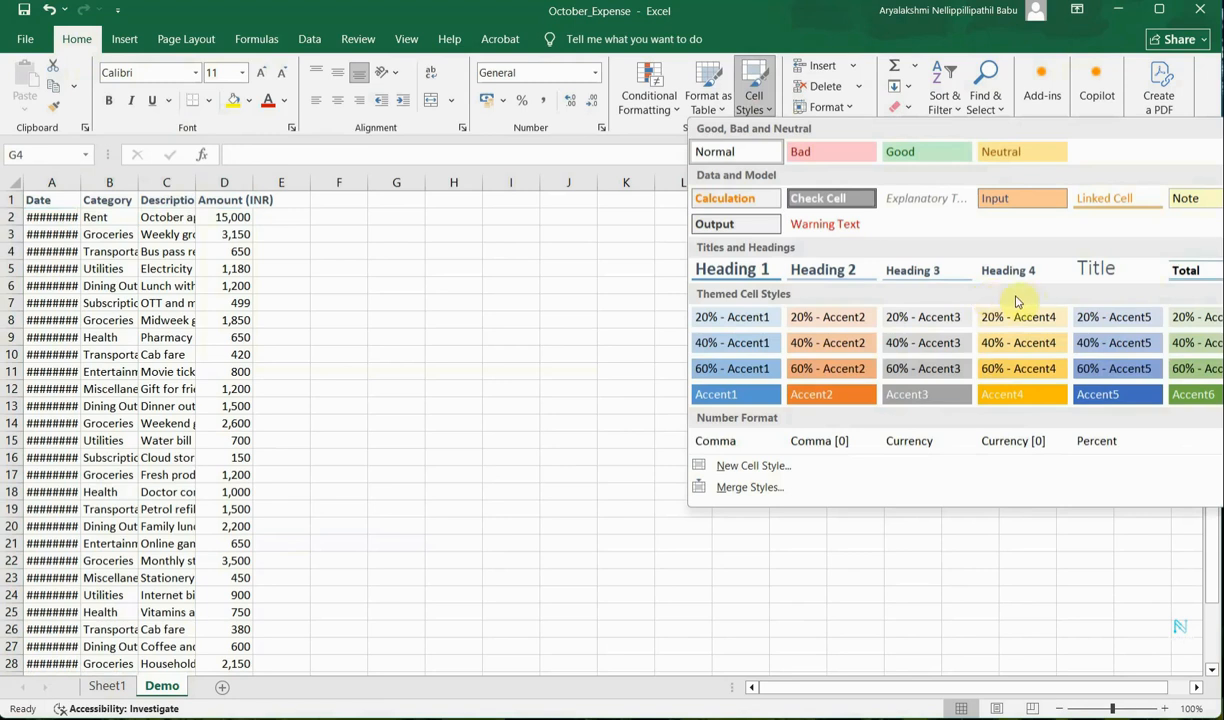
pyautogui.click(515, 243)
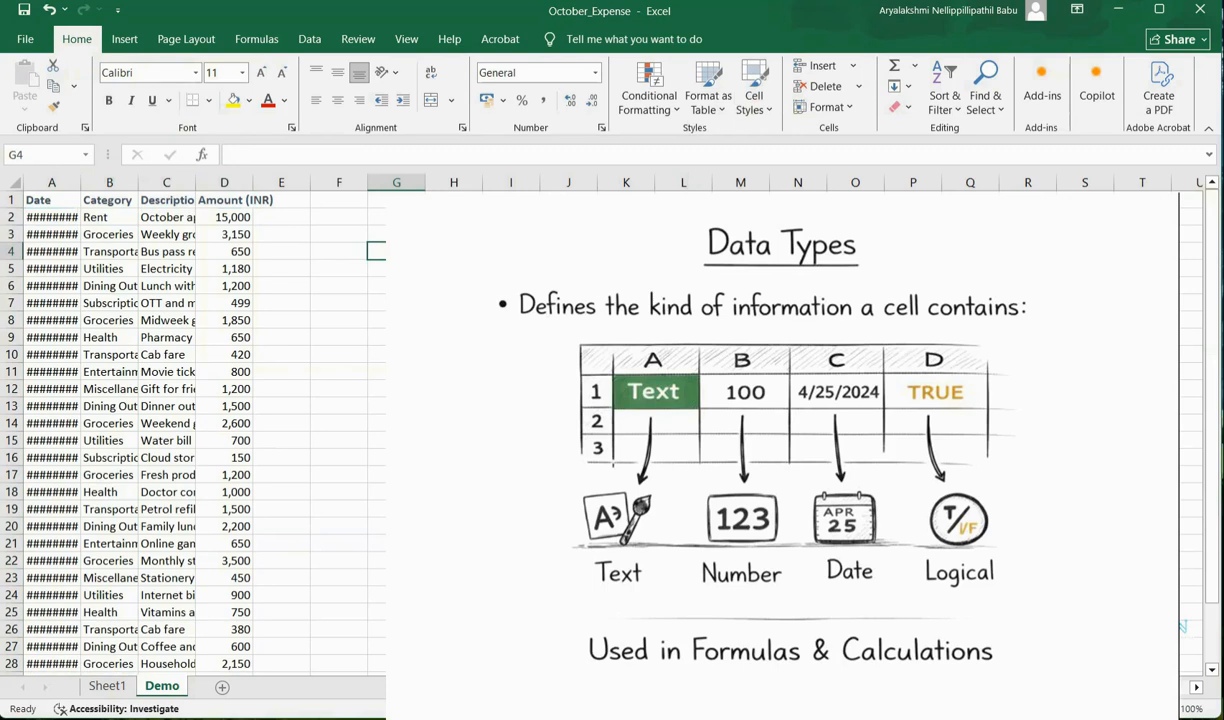
# Inspect a text cell, a number cell and a date cell to compare data types.
pyautogui.click(131, 248)
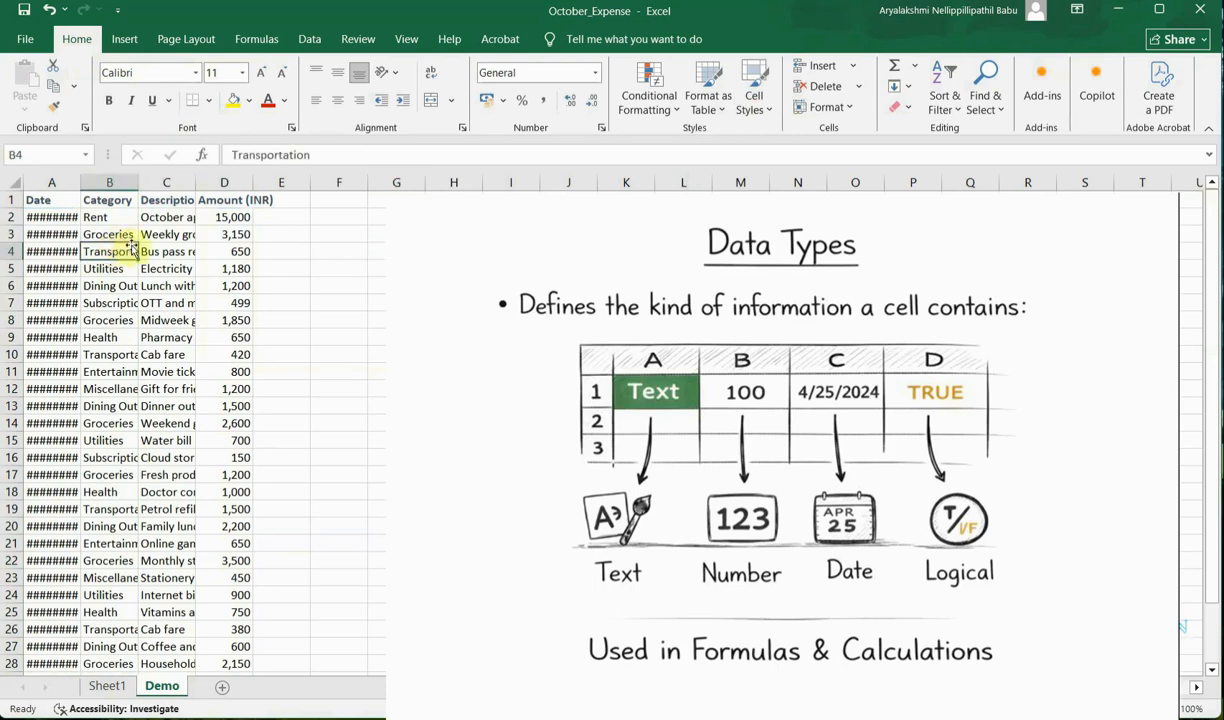
pyautogui.click(224, 234)
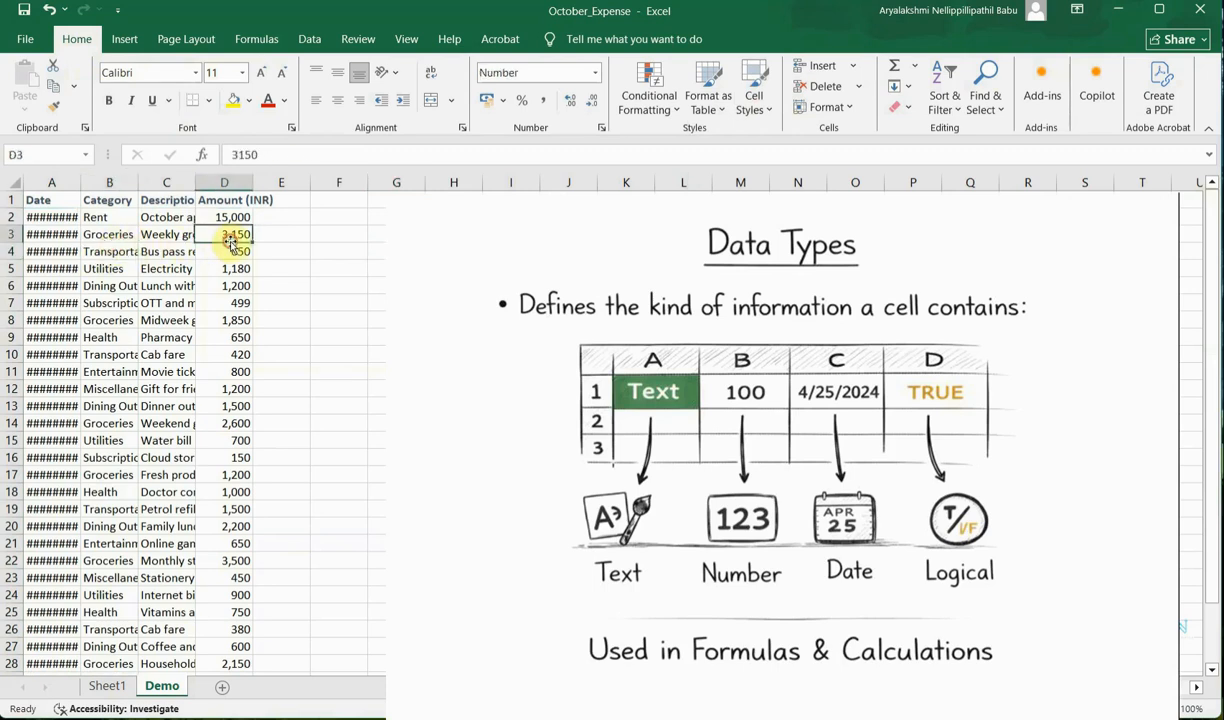
pyautogui.click(46, 239)
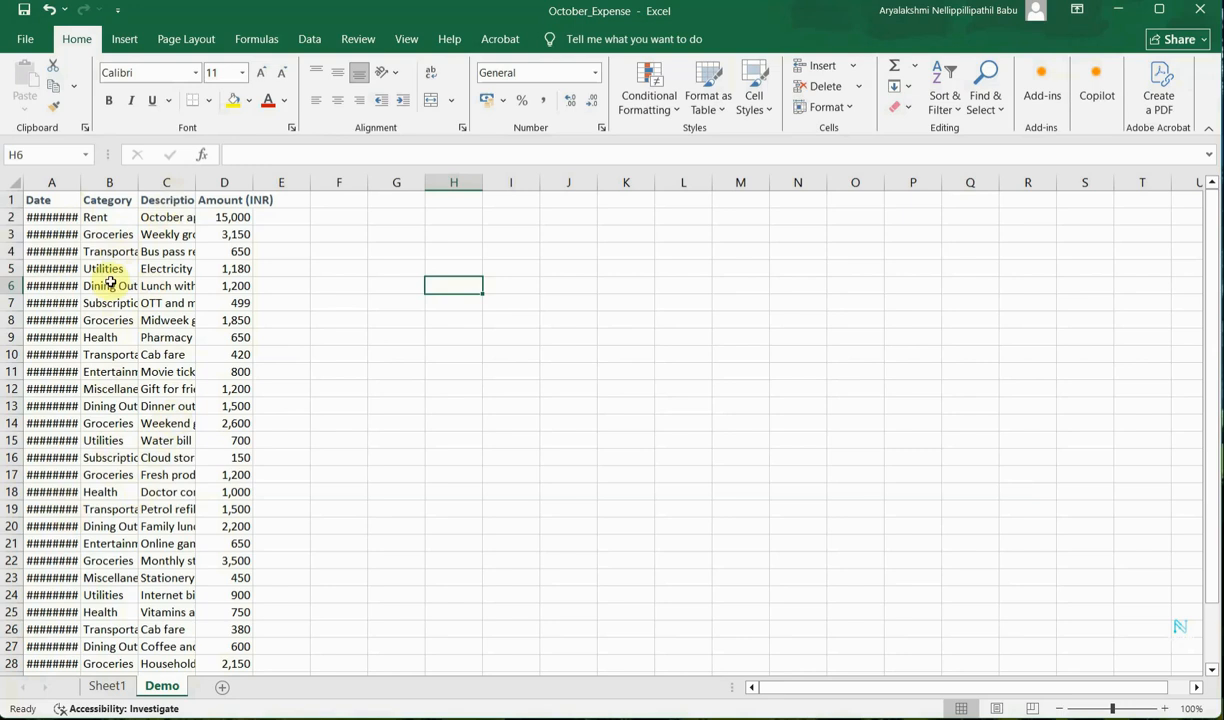
# Autofit the widths of columns A, B, C and D to their contents.
pyautogui.doubleClick(83, 182)
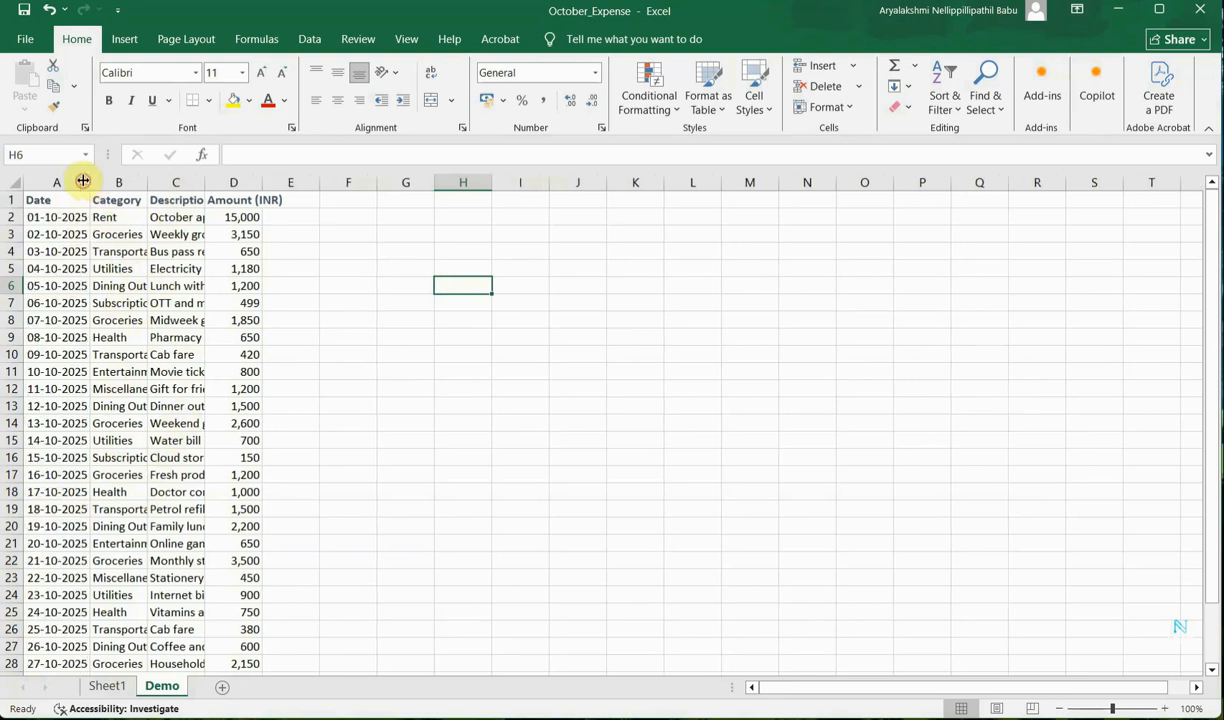
pyautogui.doubleClick(147, 182)
pyautogui.doubleClick(233, 177)
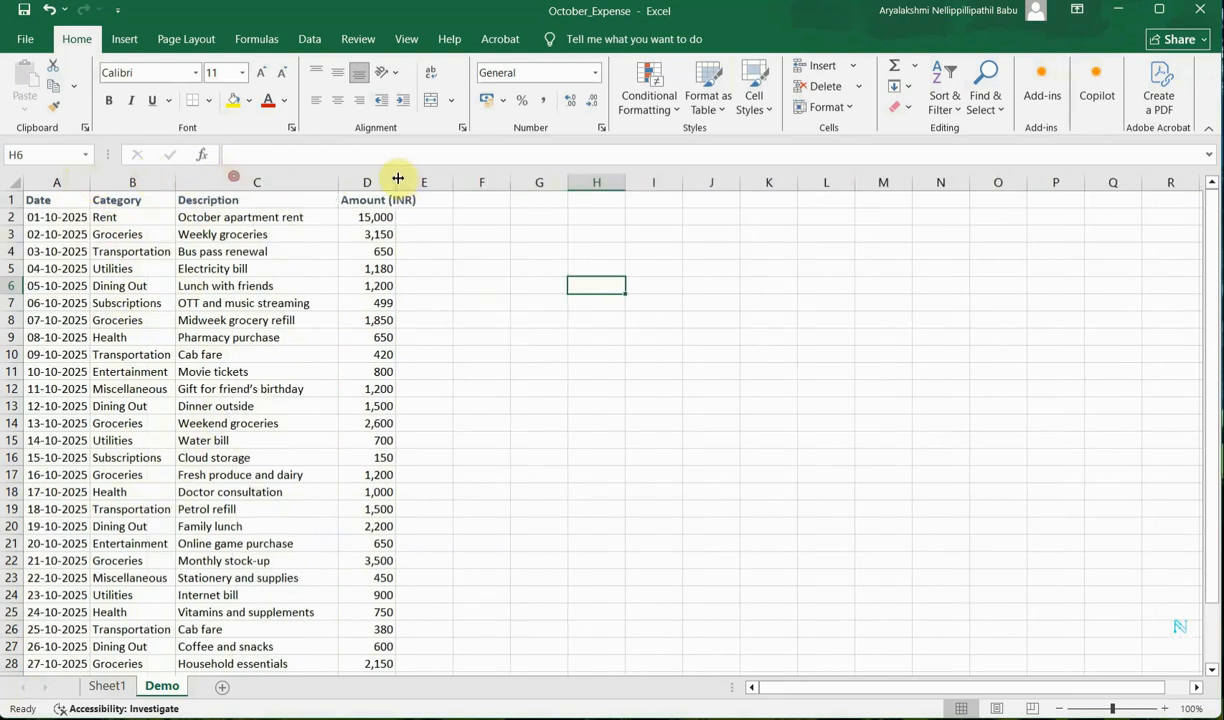
pyautogui.doubleClick(396, 177)
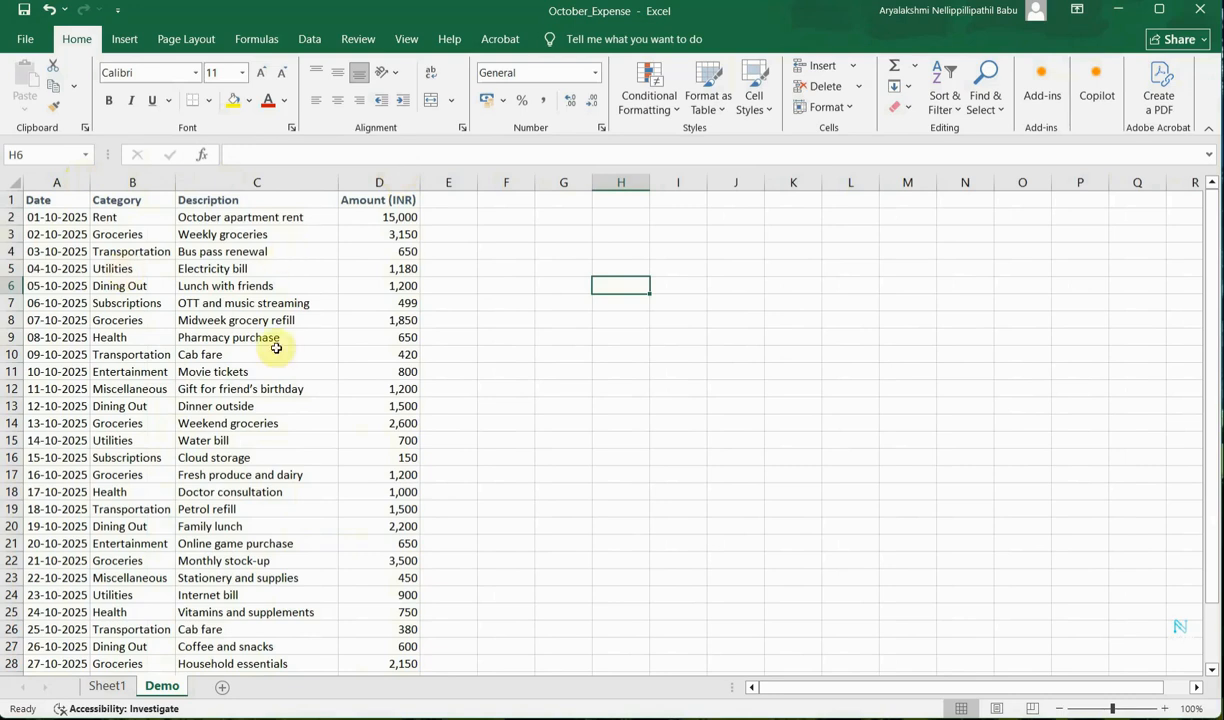
# Format the dates in A2:A32 with the long date type 14 March 2012.
pyautogui.click(59, 183)
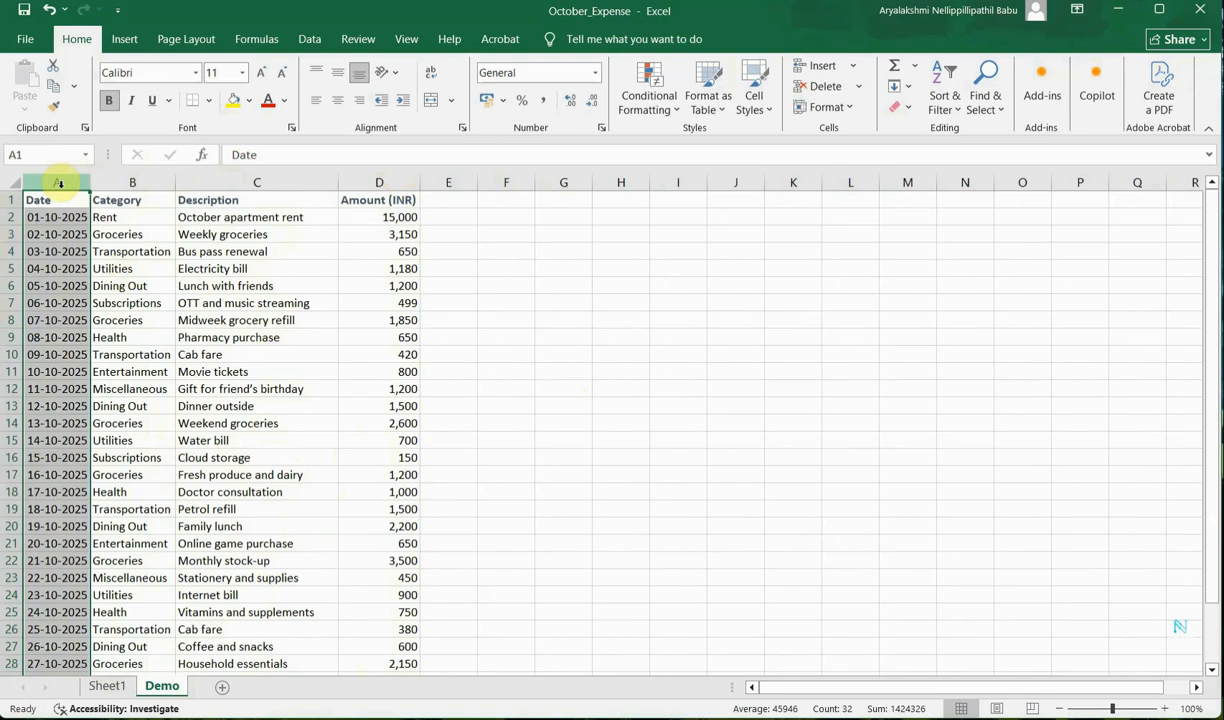
pyautogui.click(180, 335)
pyautogui.click(65, 217)
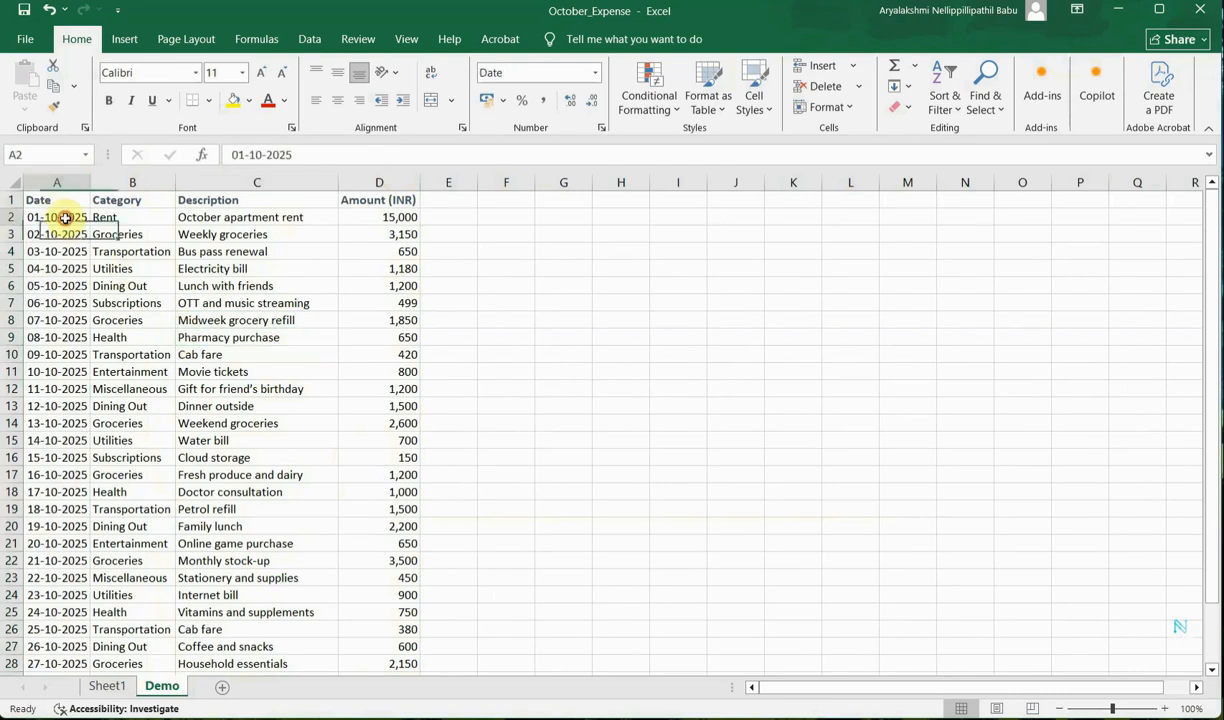
pyautogui.scroll(-2, 57, 355)
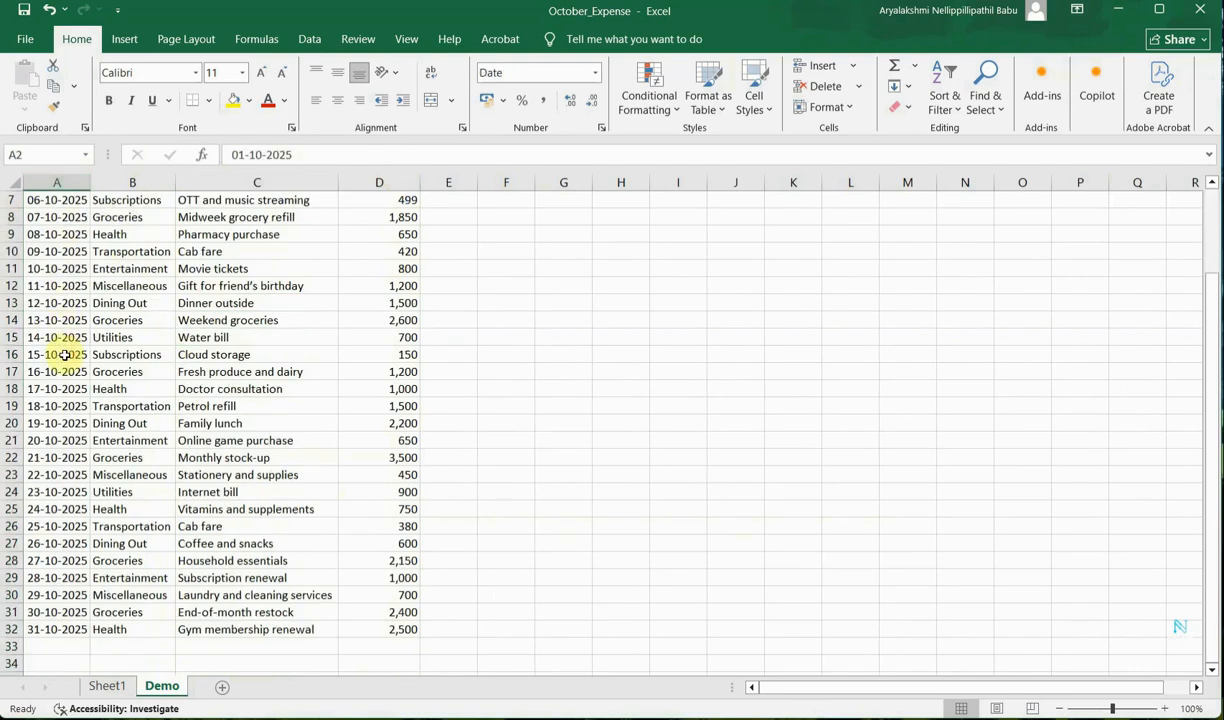
pyautogui.hotkey('ctrl', 'shift', 'Down')
pyautogui.rightClick(45, 385)
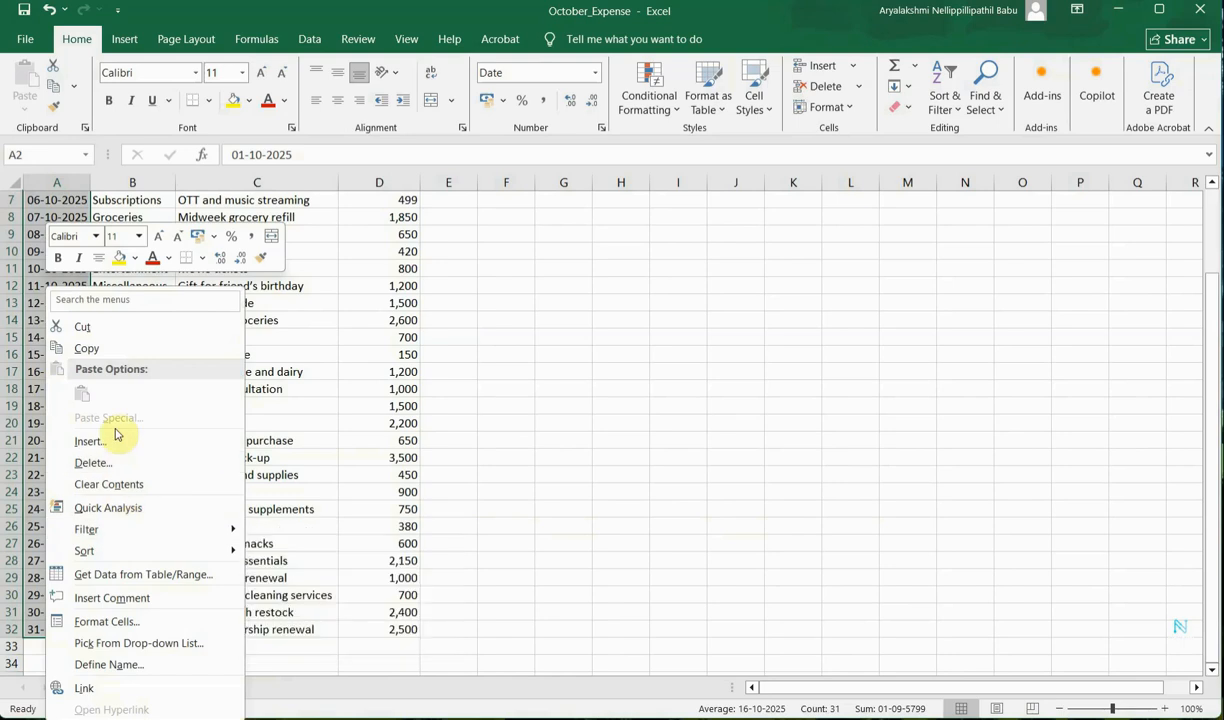
pyautogui.click(150, 622)
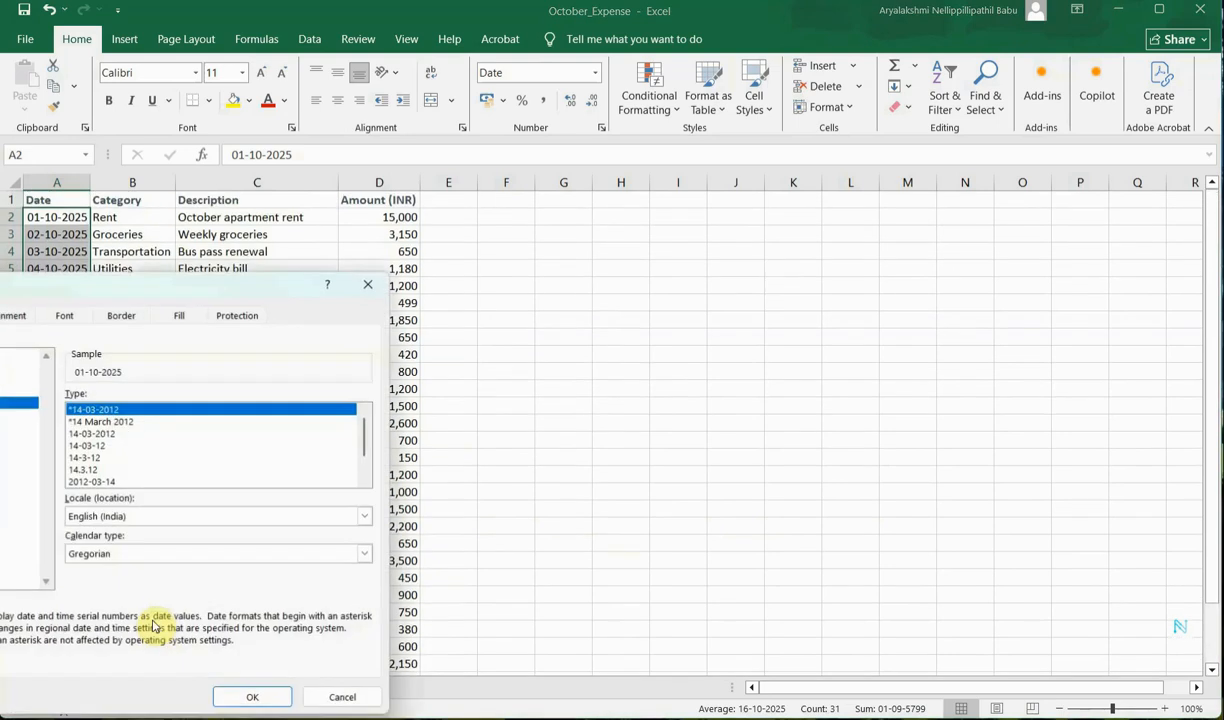
pyautogui.moveTo(117, 283); pyautogui.dragTo(574, 214)
pyautogui.click(409, 320)
pyautogui.click(404, 335)
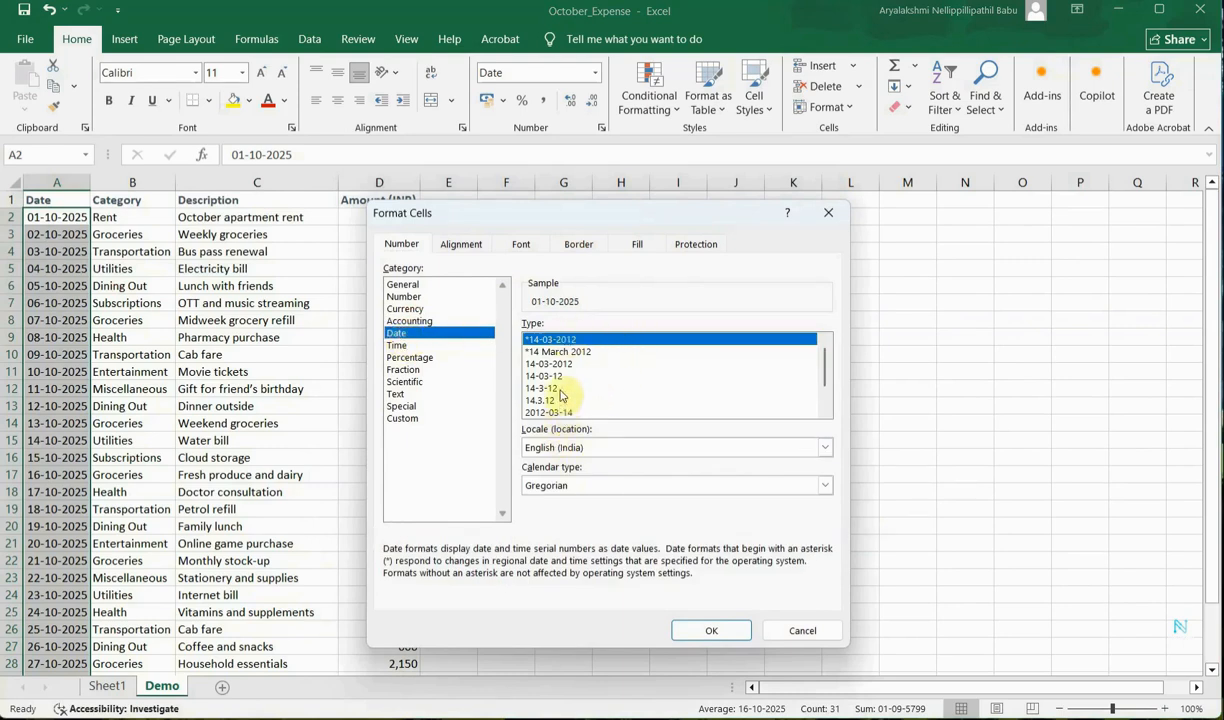
pyautogui.click(556, 352)
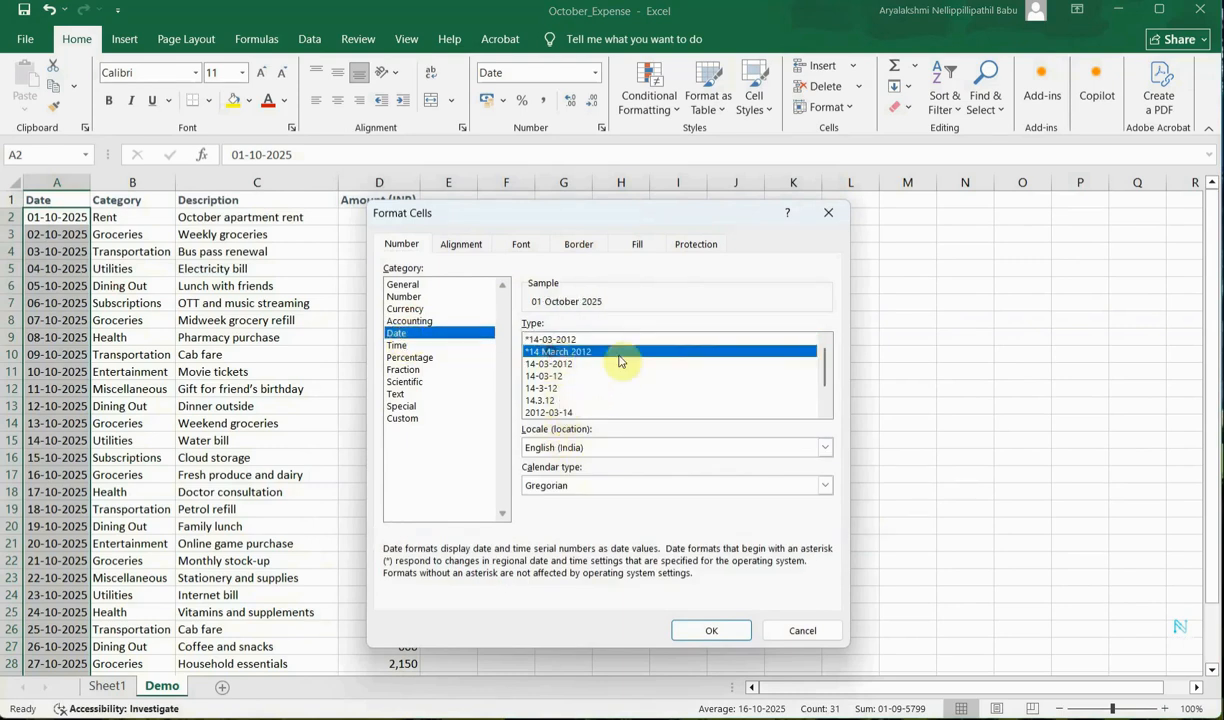
pyautogui.click(708, 632)
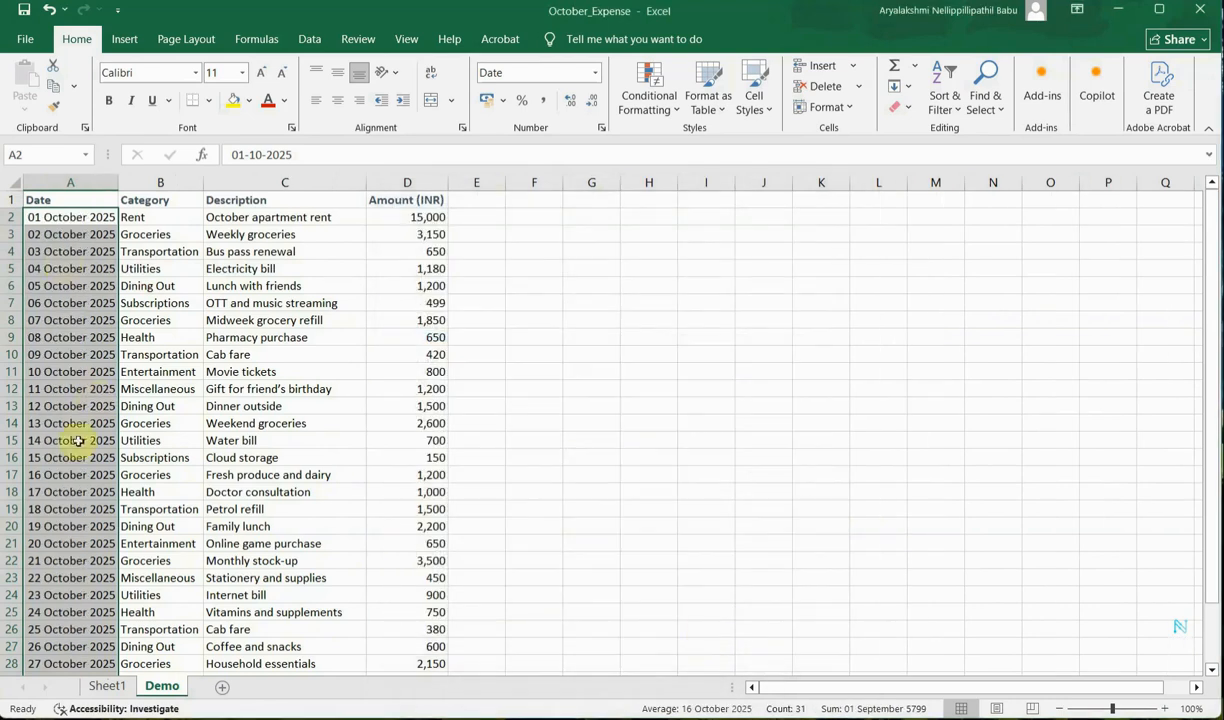
# Format the amounts in D2:D32 as Currency with 2 decimal places and no symbol.
pyautogui.scroll(-4, 75, 585)
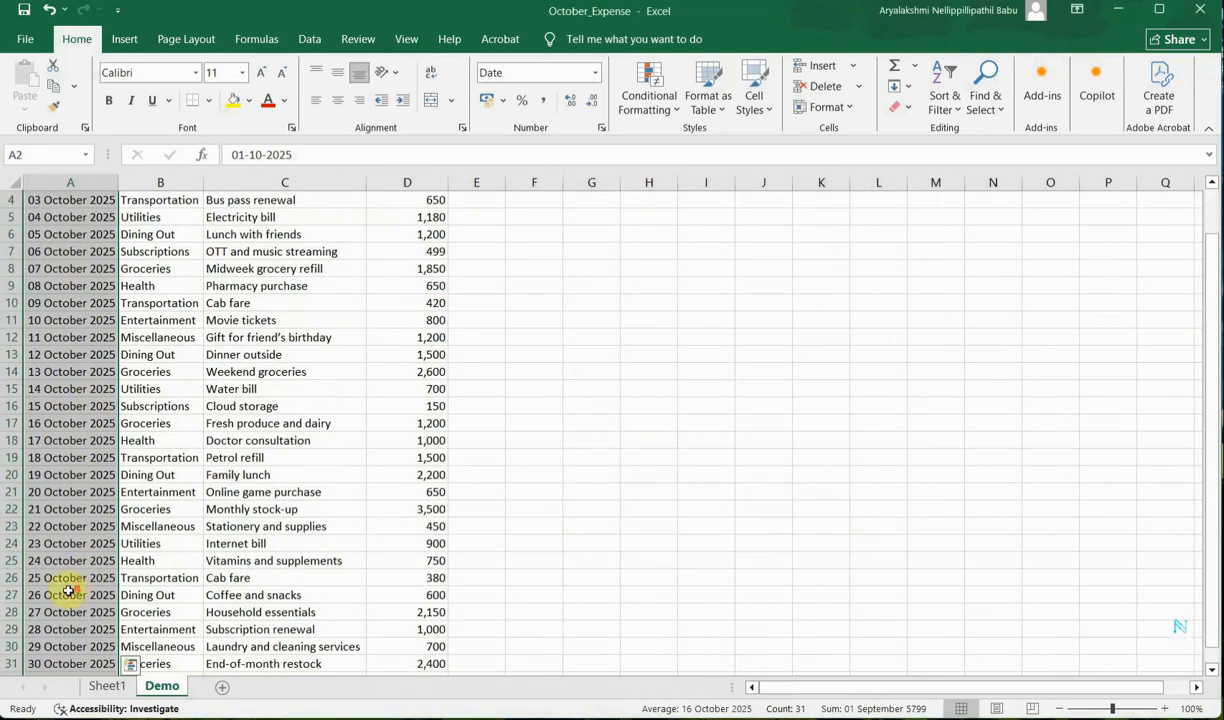
pyautogui.scroll(4, 68, 591)
pyautogui.click(533, 319)
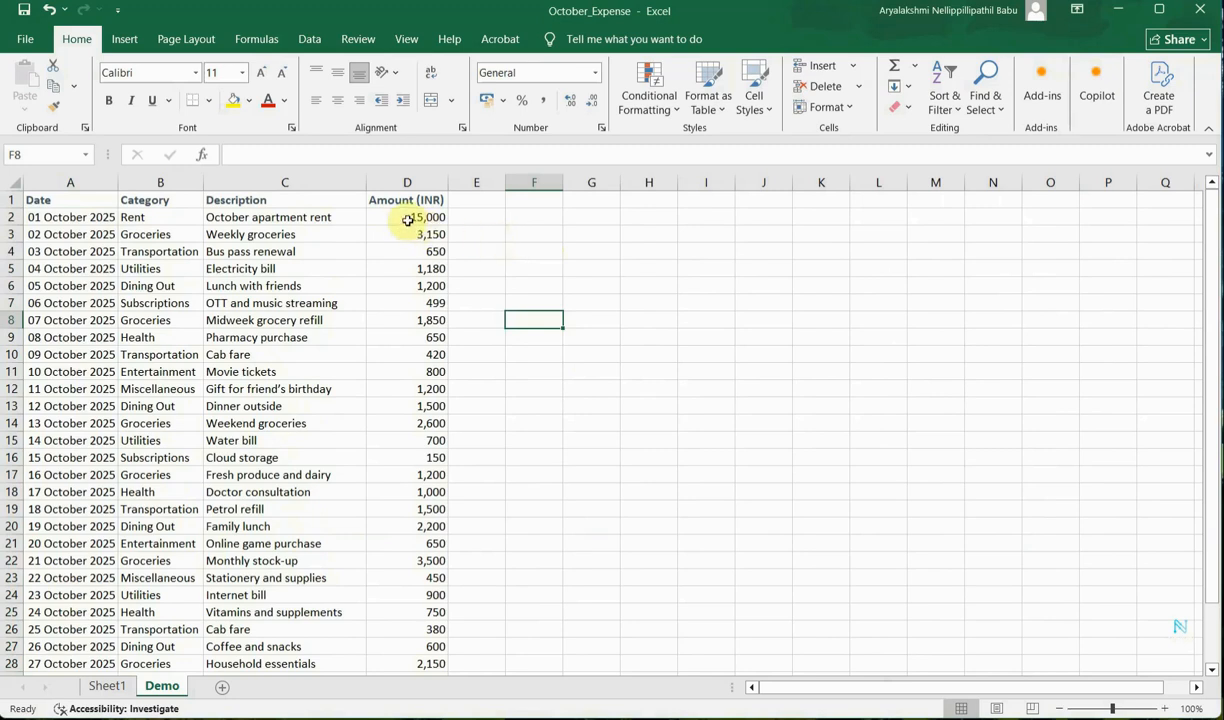
pyautogui.moveTo(405, 214); pyautogui.dragTo(427, 494)
pyautogui.scroll(-2, 427, 500)
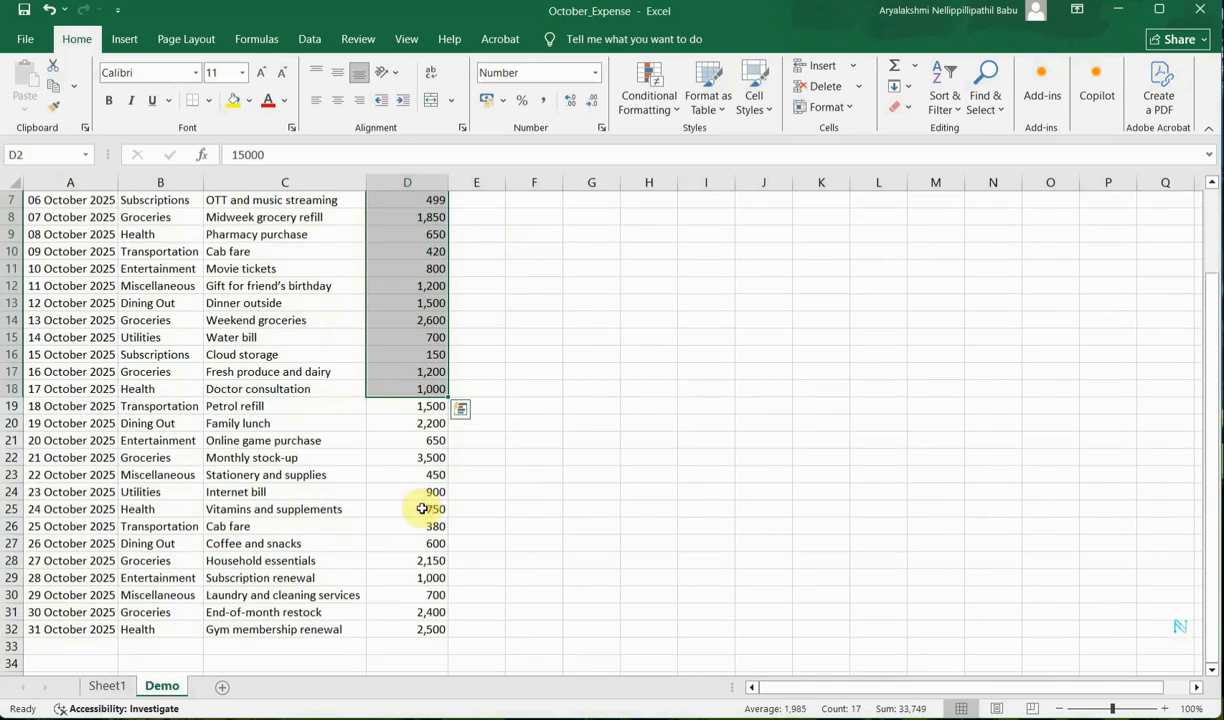
pyautogui.keyDown('shift'); pyautogui.click(426, 629); pyautogui.keyUp('shift')
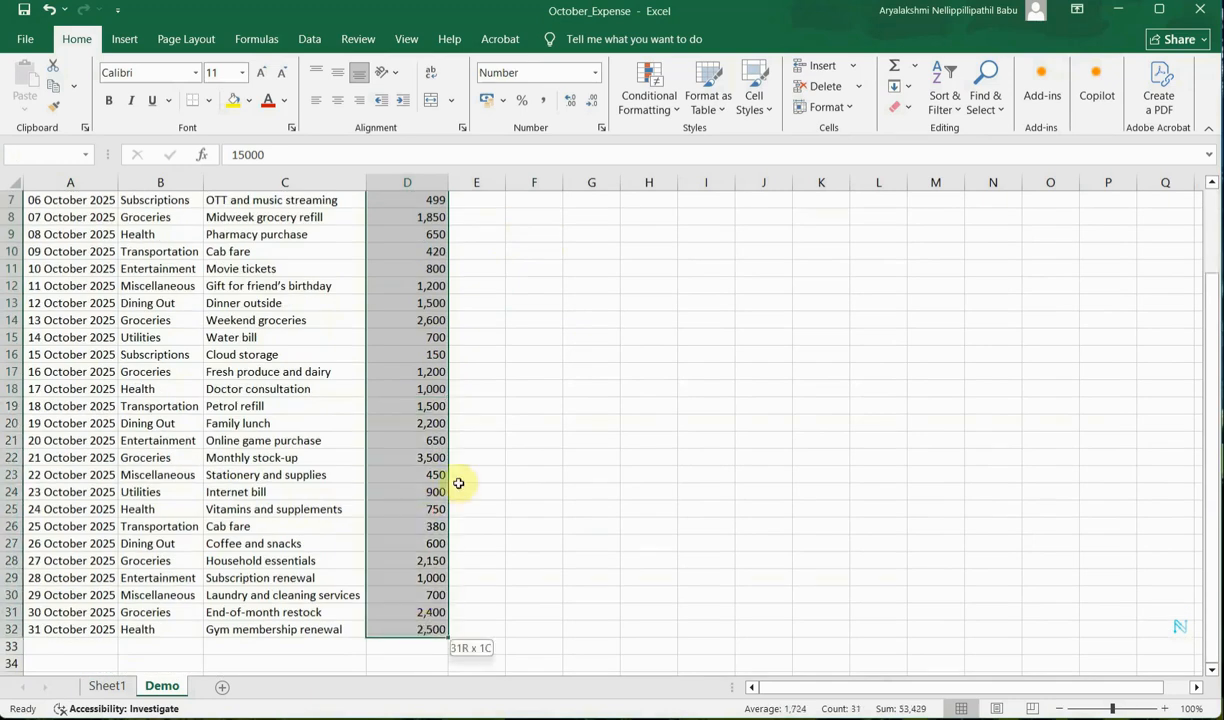
pyautogui.rightClick(403, 373)
pyautogui.click(450, 621)
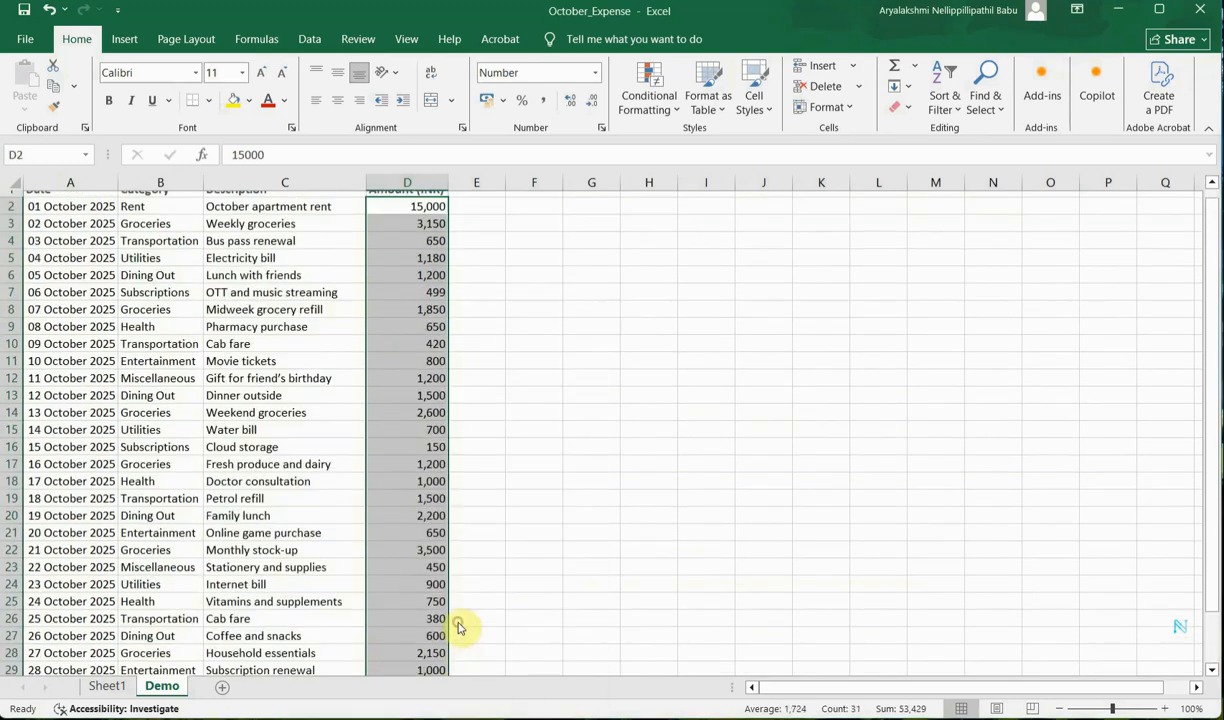
pyautogui.moveTo(376, 281); pyautogui.dragTo(643, 235)
pyautogui.click(340, 344)
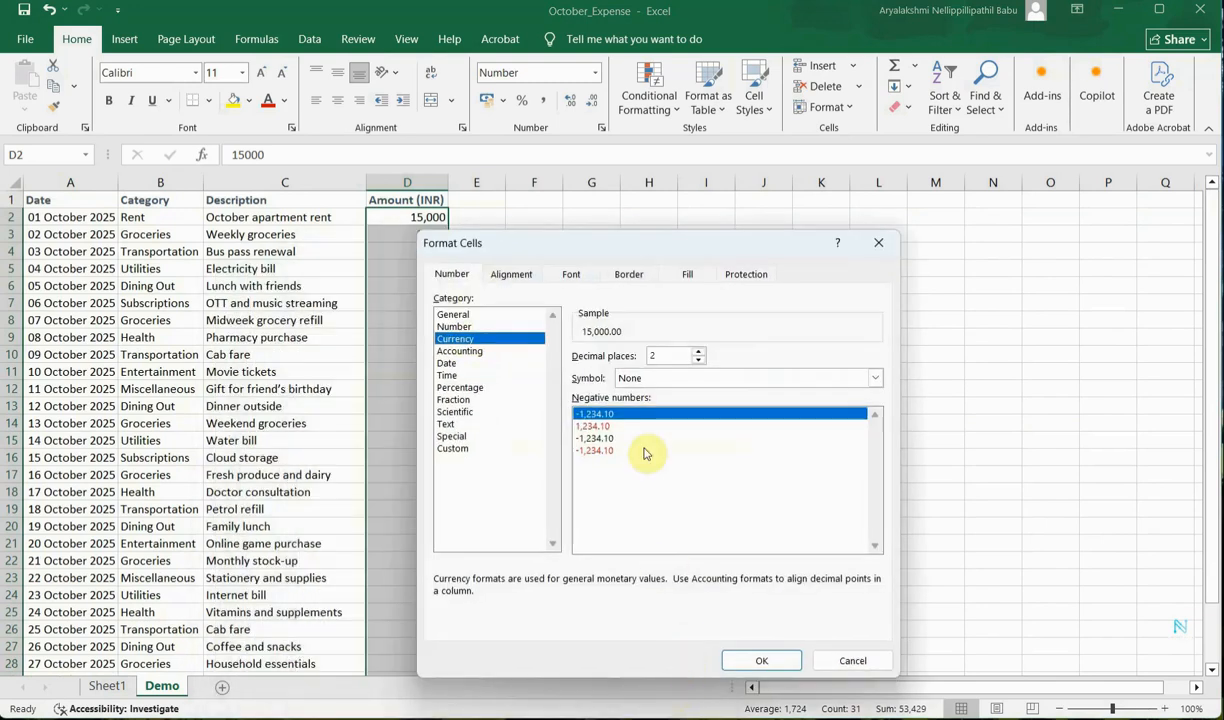
pyautogui.click(765, 658)
# Scroll through the Amount column to review the formatted values.
pyautogui.scroll(-1, 420, 450)
pyautogui.scroll(-2, 424, 542)
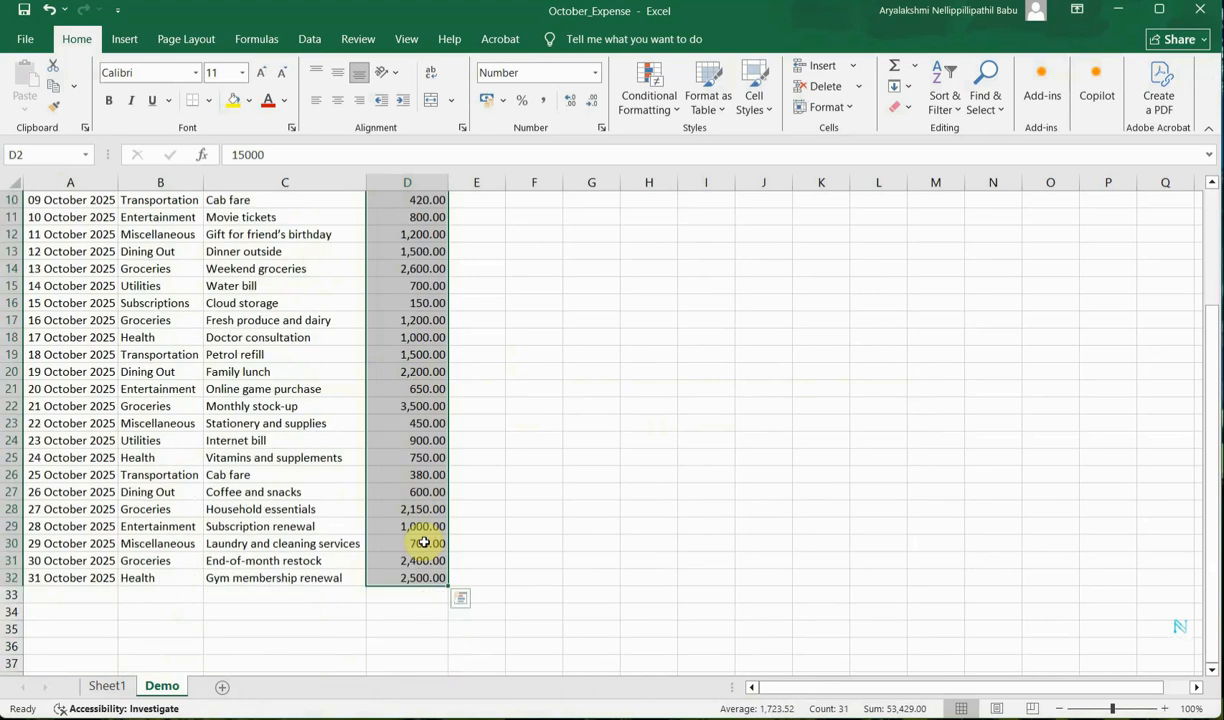
pyautogui.scroll(3, 424, 542)
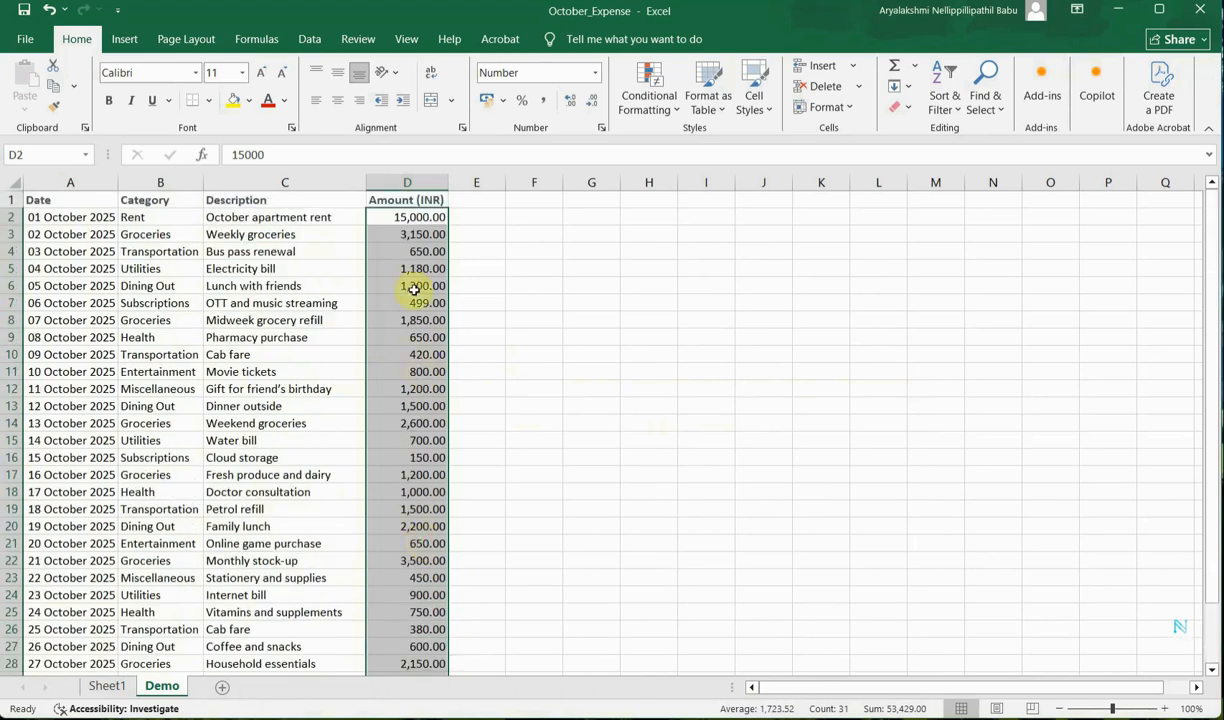
# Left-align the contents of columns A, B and C.
pyautogui.click(572, 337)
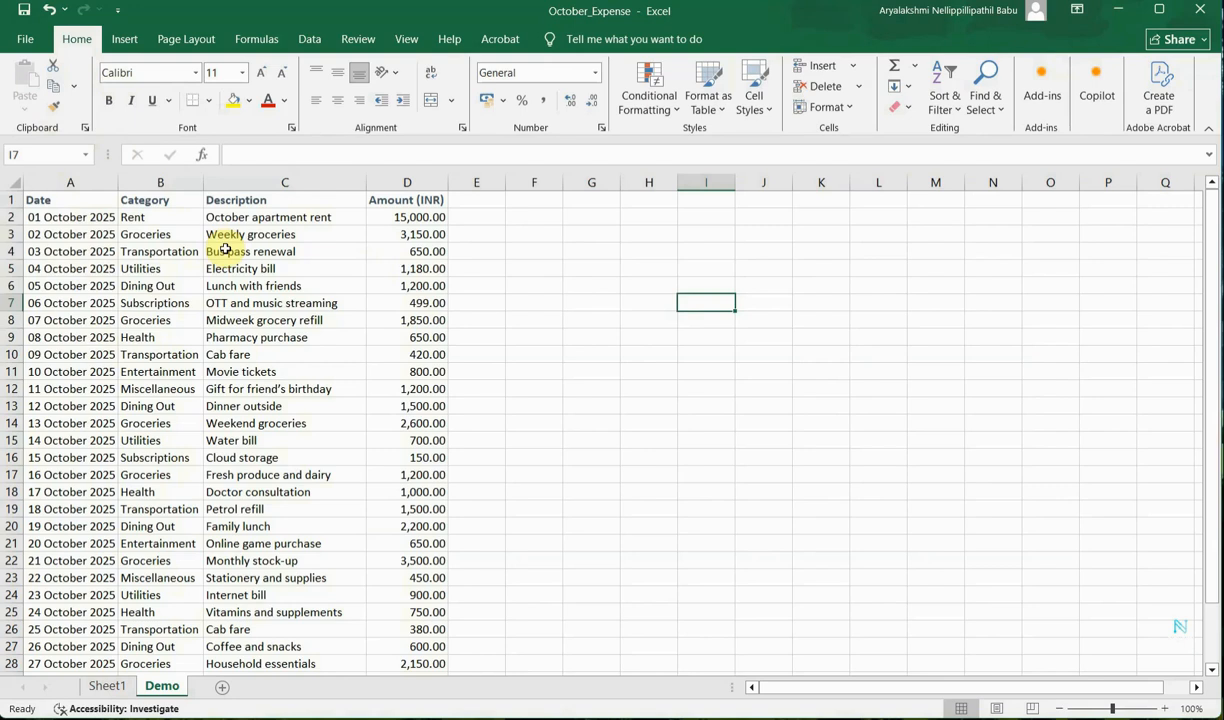
pyautogui.click(66, 182)
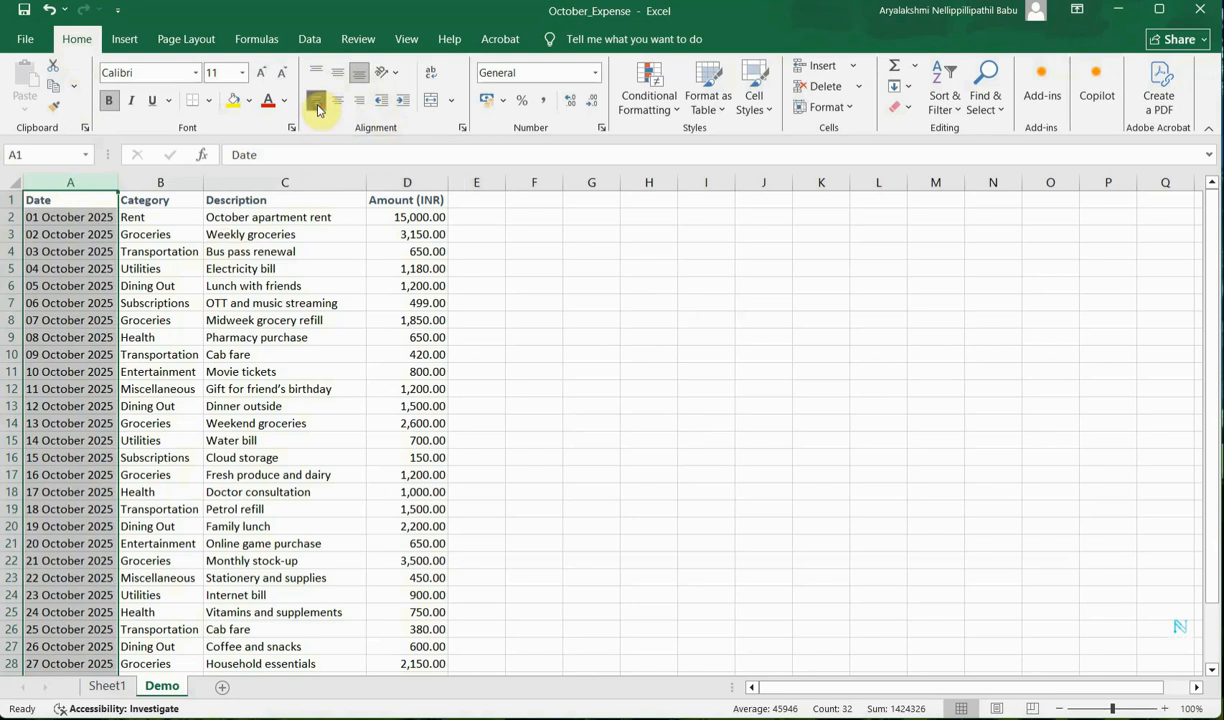
pyautogui.click(170, 182)
pyautogui.click(316, 100)
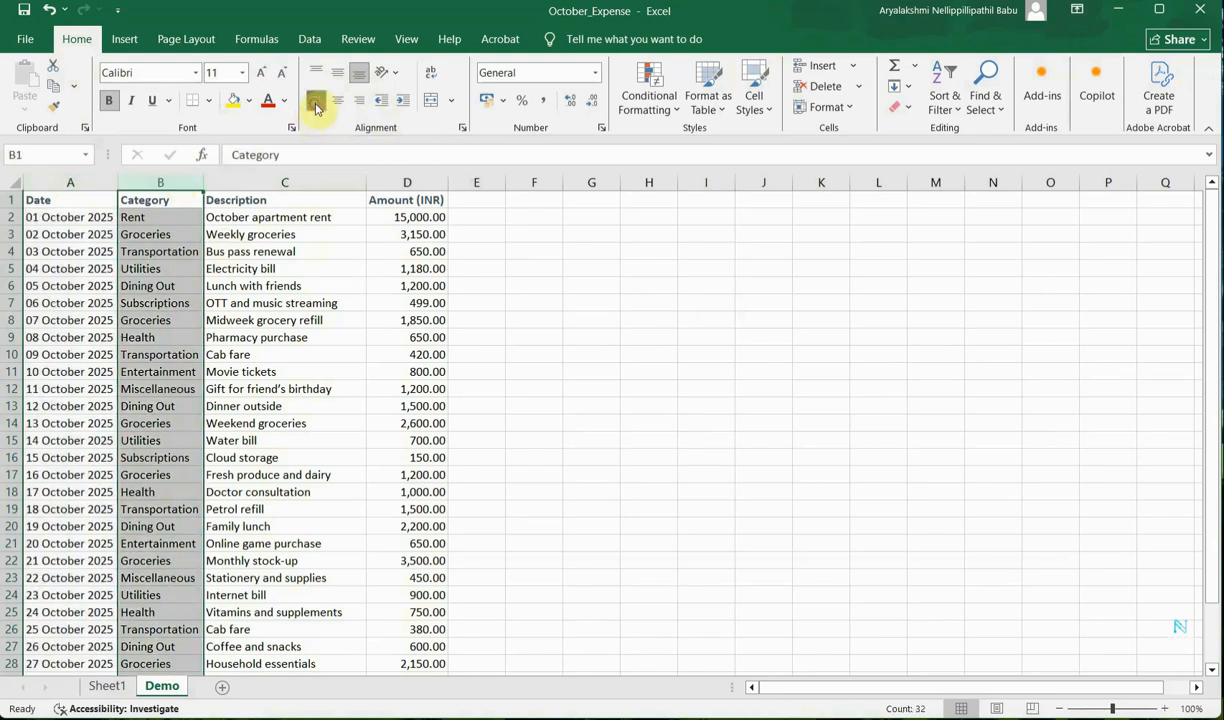
pyautogui.click(252, 180)
pyautogui.click(313, 102)
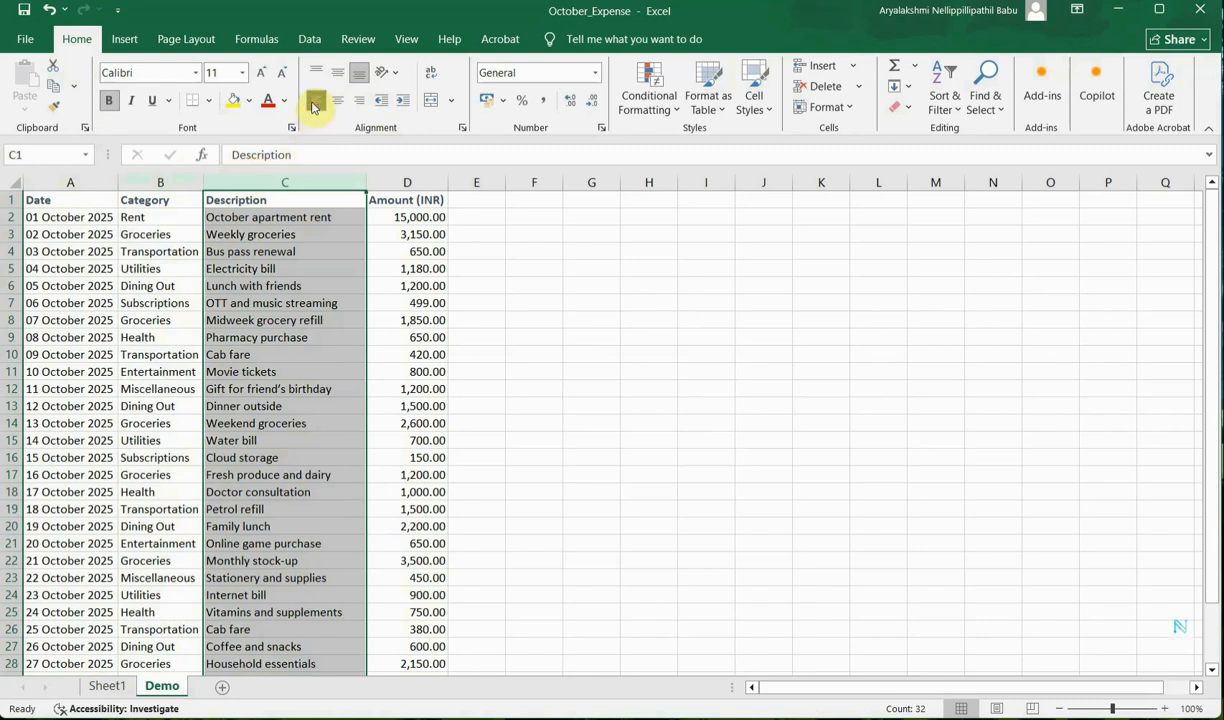
pyautogui.click(407, 183)
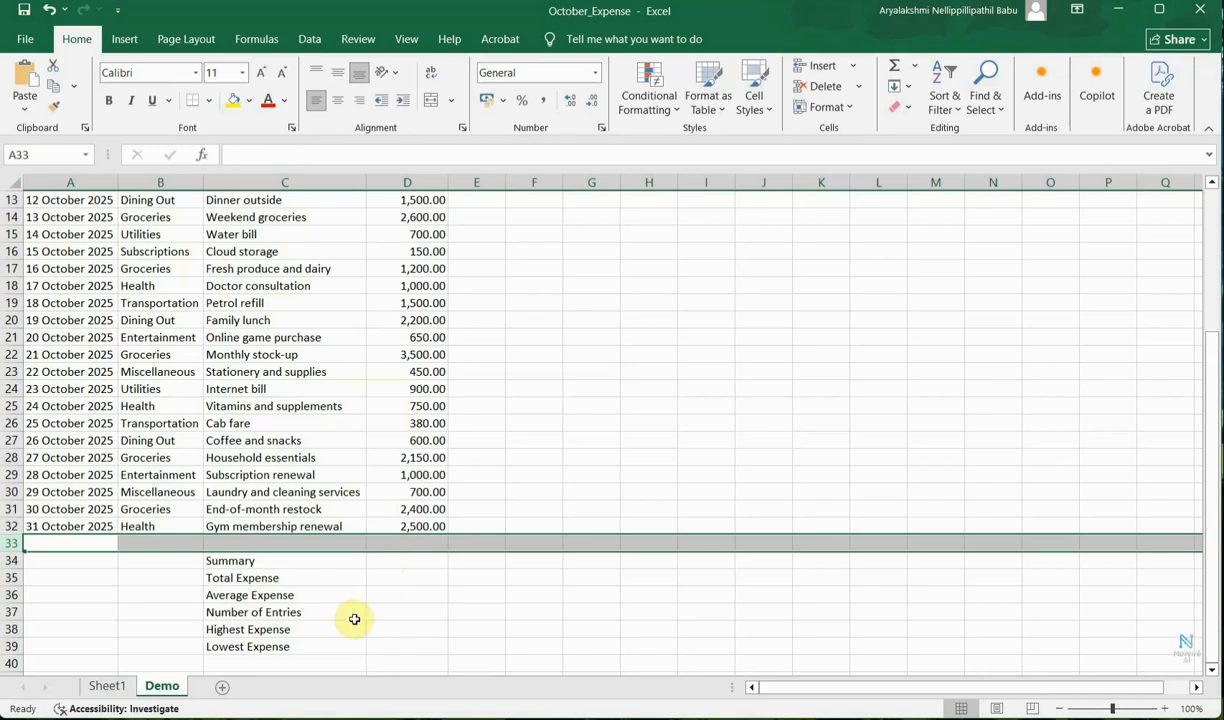
# Make the summary labels Summary through Lowest Expense in C34:C39 bold.
pyautogui.click(289, 562)
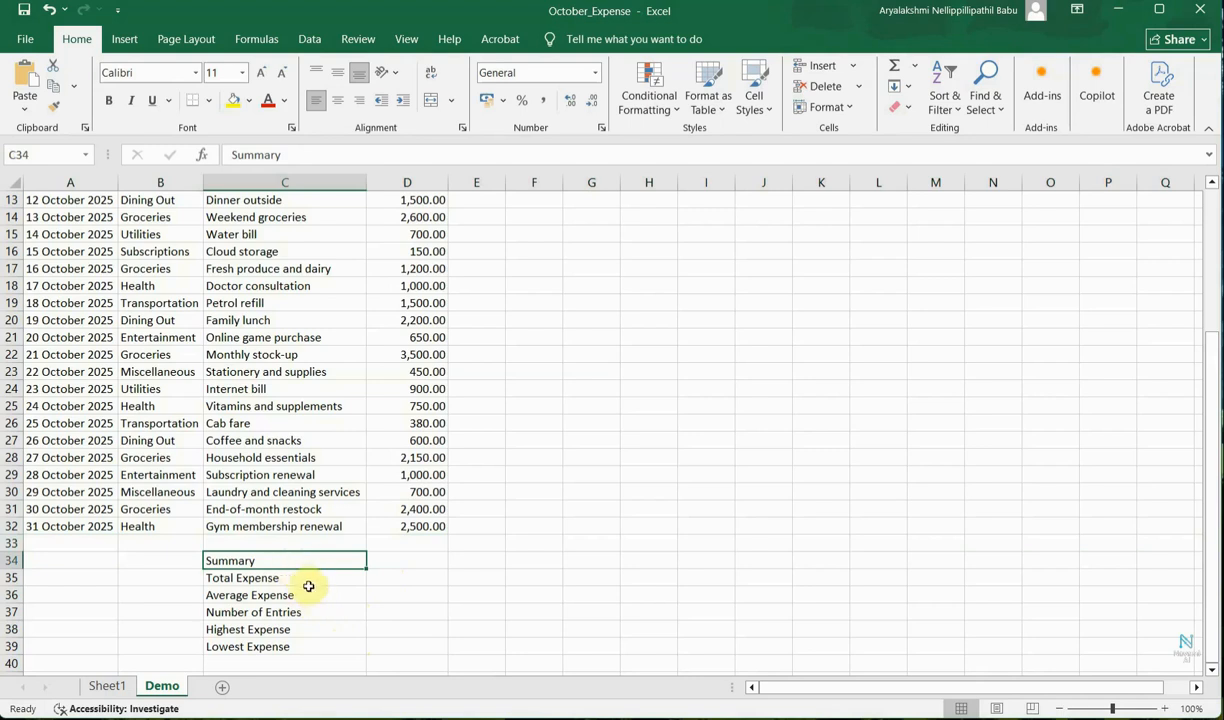
pyautogui.click(309, 586)
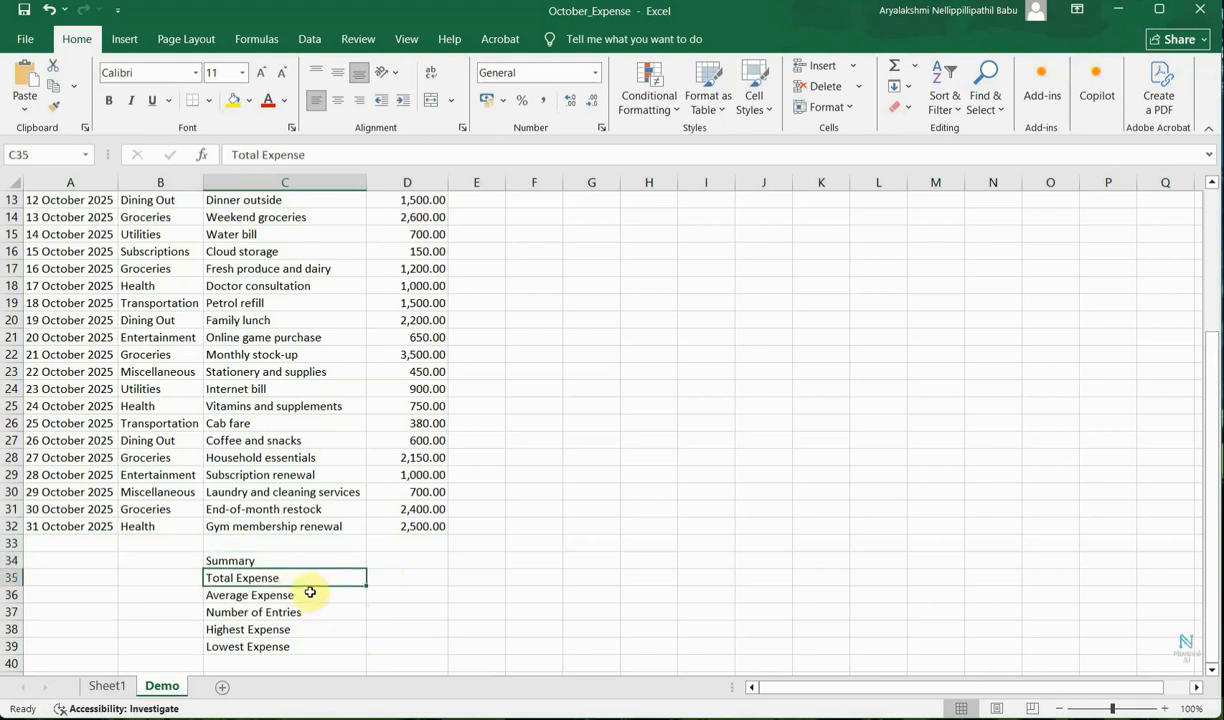
pyautogui.click(310, 593)
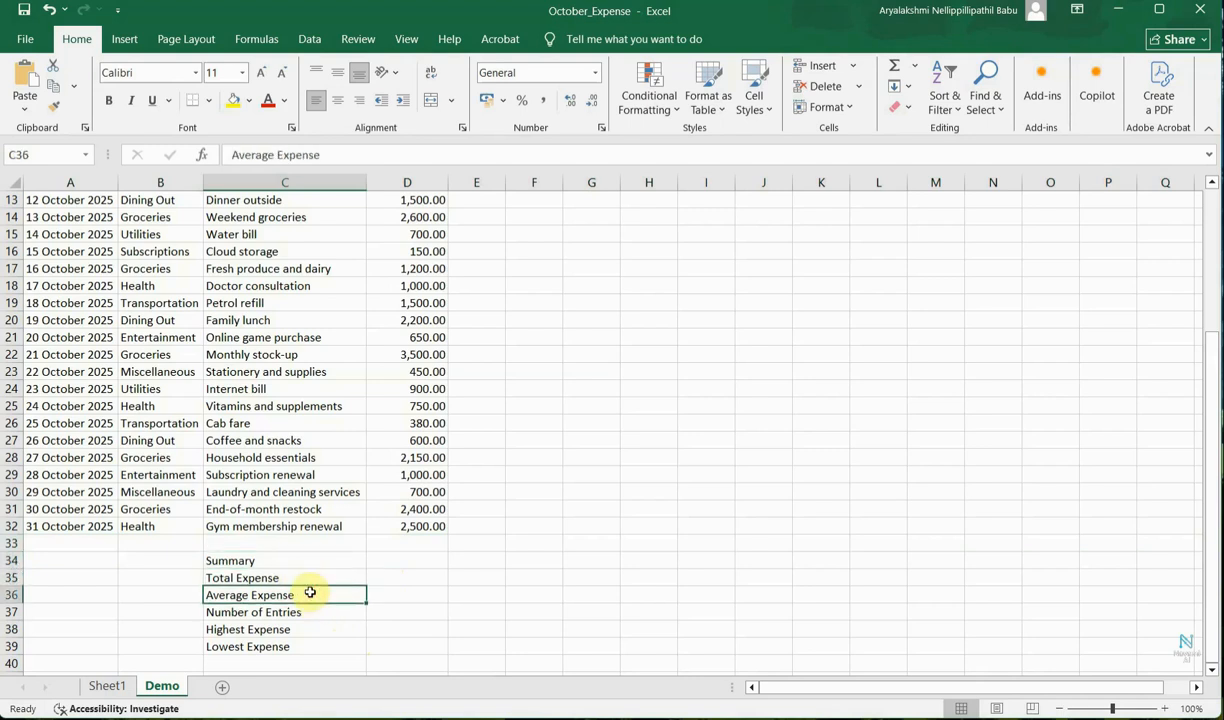
pyautogui.click(317, 615)
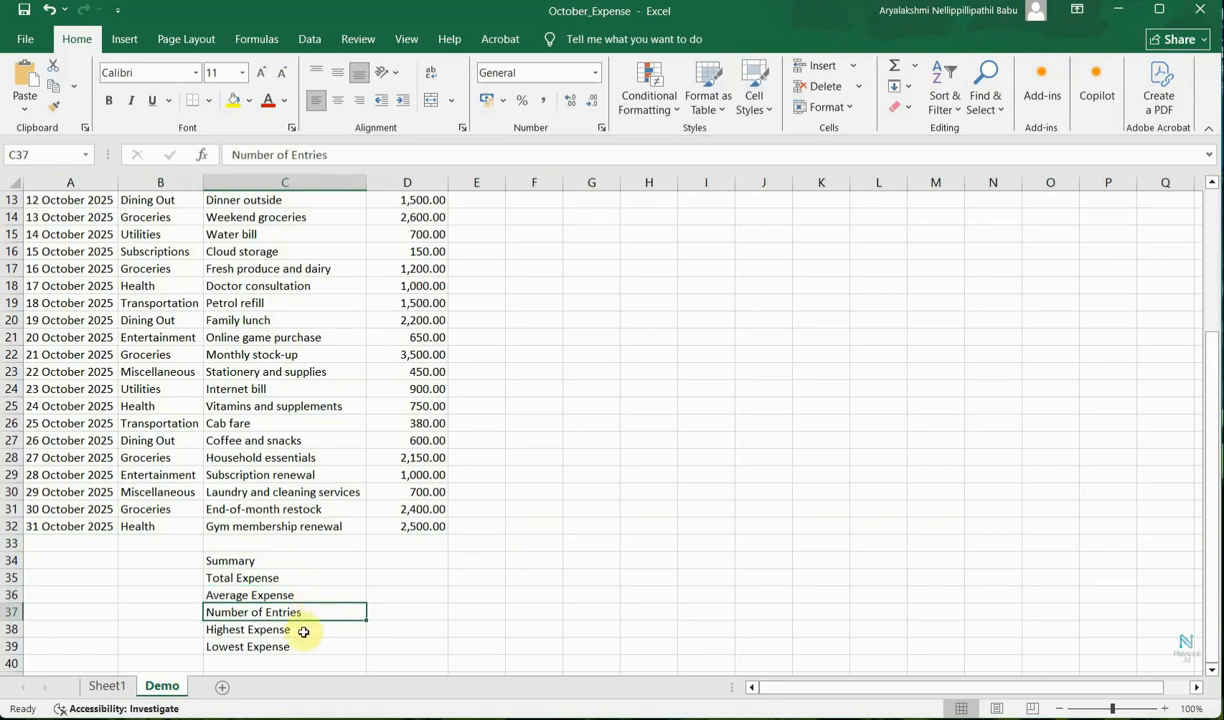
pyautogui.click(304, 631)
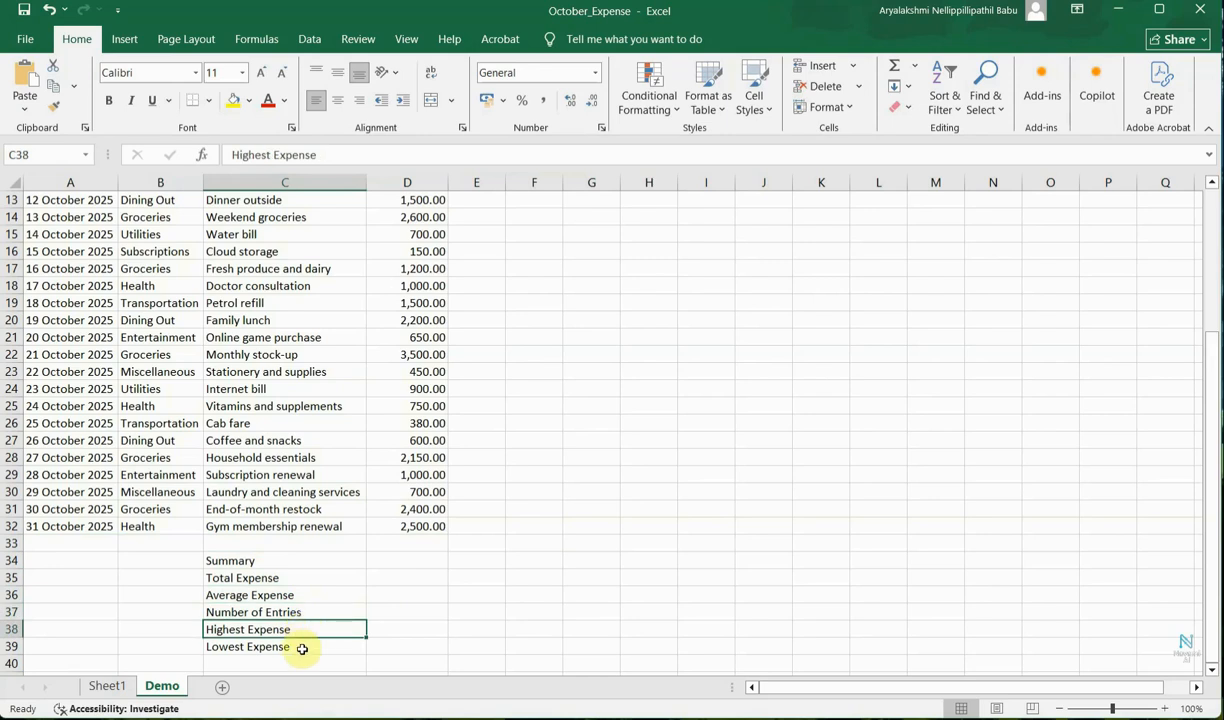
pyautogui.click(306, 650)
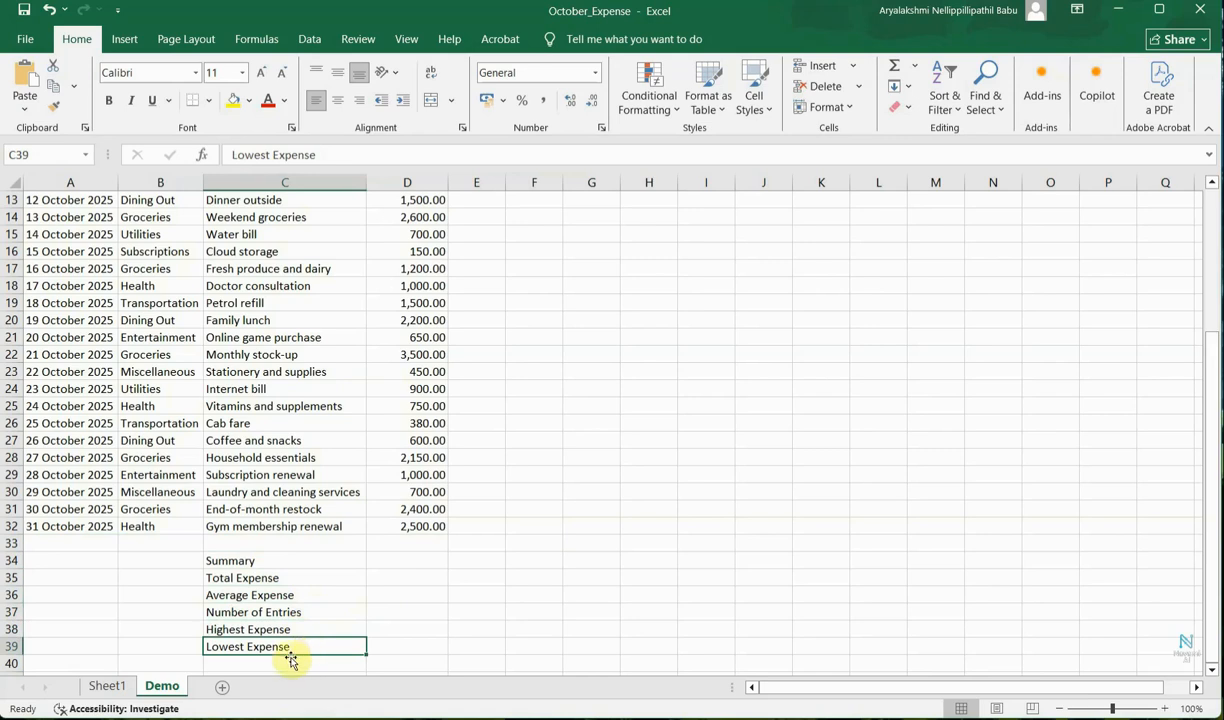
pyautogui.click(270, 564)
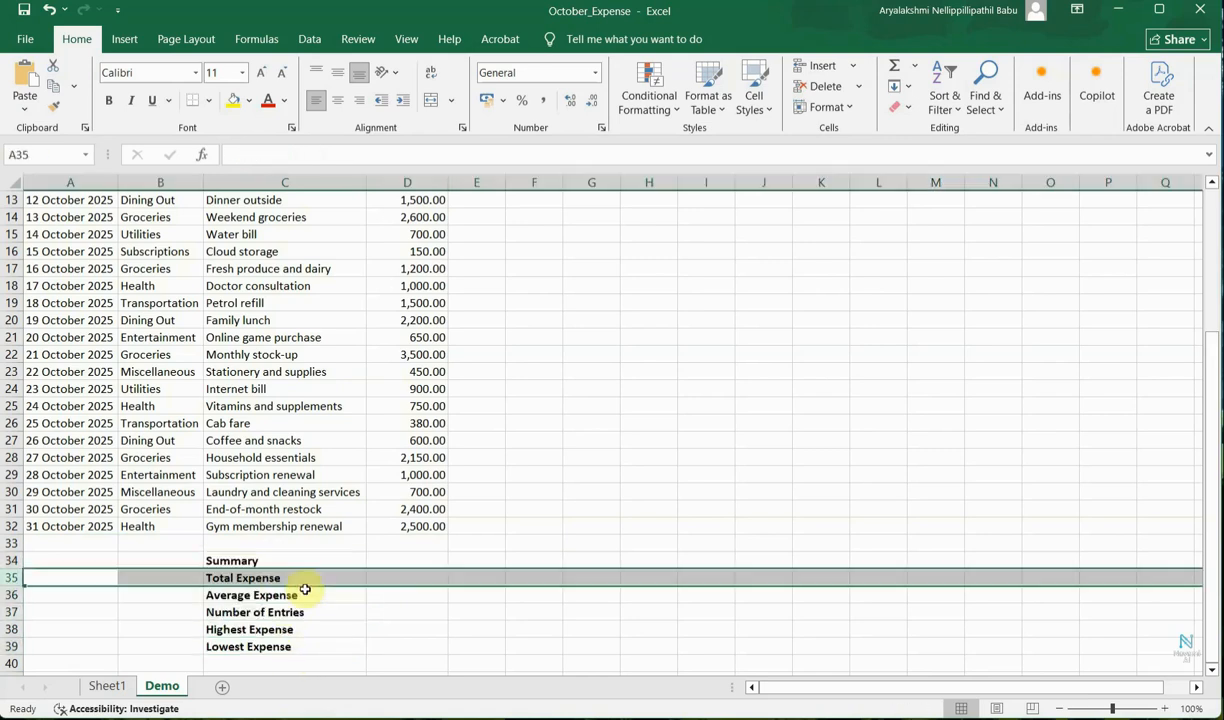
# Calculate the Total Expense in D35 with the formula =SUM(D2:D32).
pyautogui.click(390, 577)
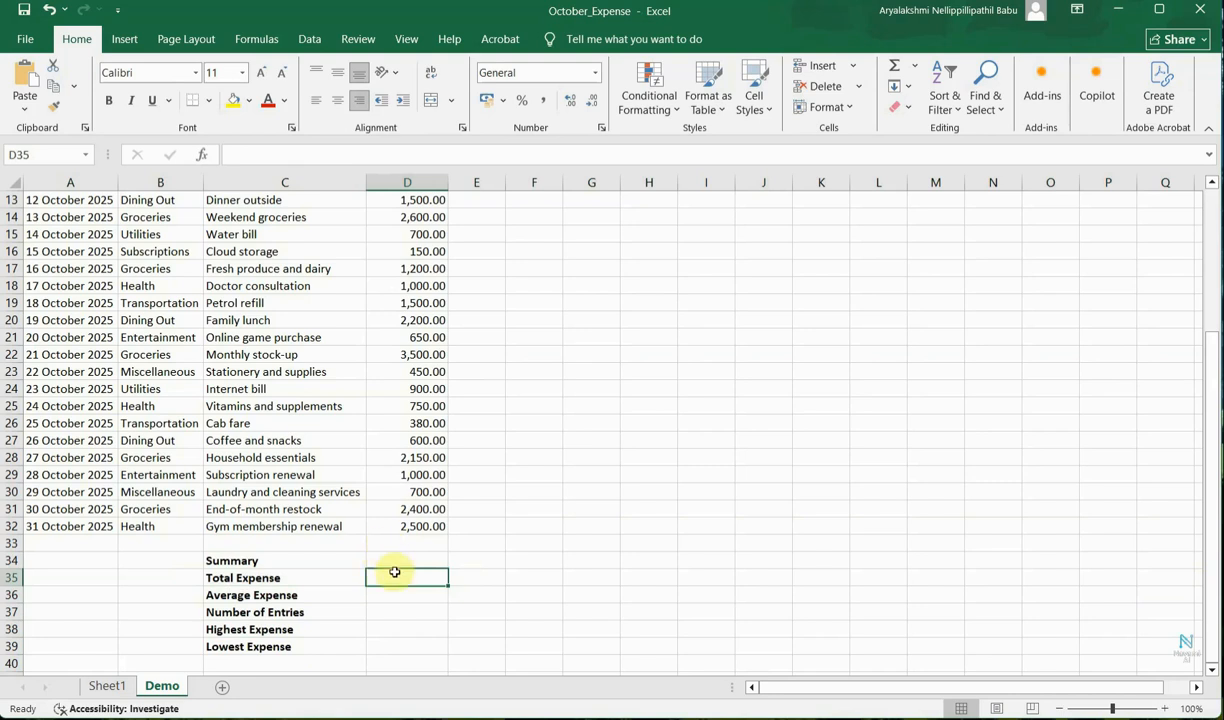
pyautogui.write('=DUM')
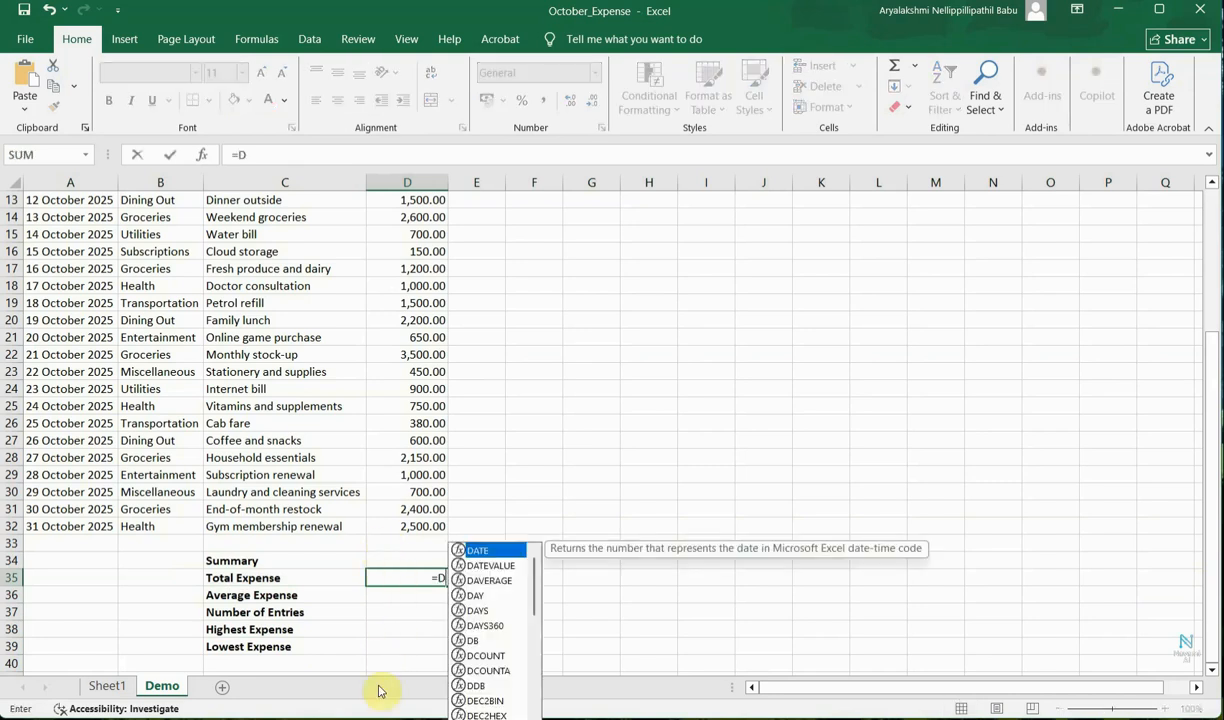
pyautogui.press('BackSpace')
pyautogui.press('BackSpace')
pyautogui.press('BackSpace')
pyautogui.write('SUM')
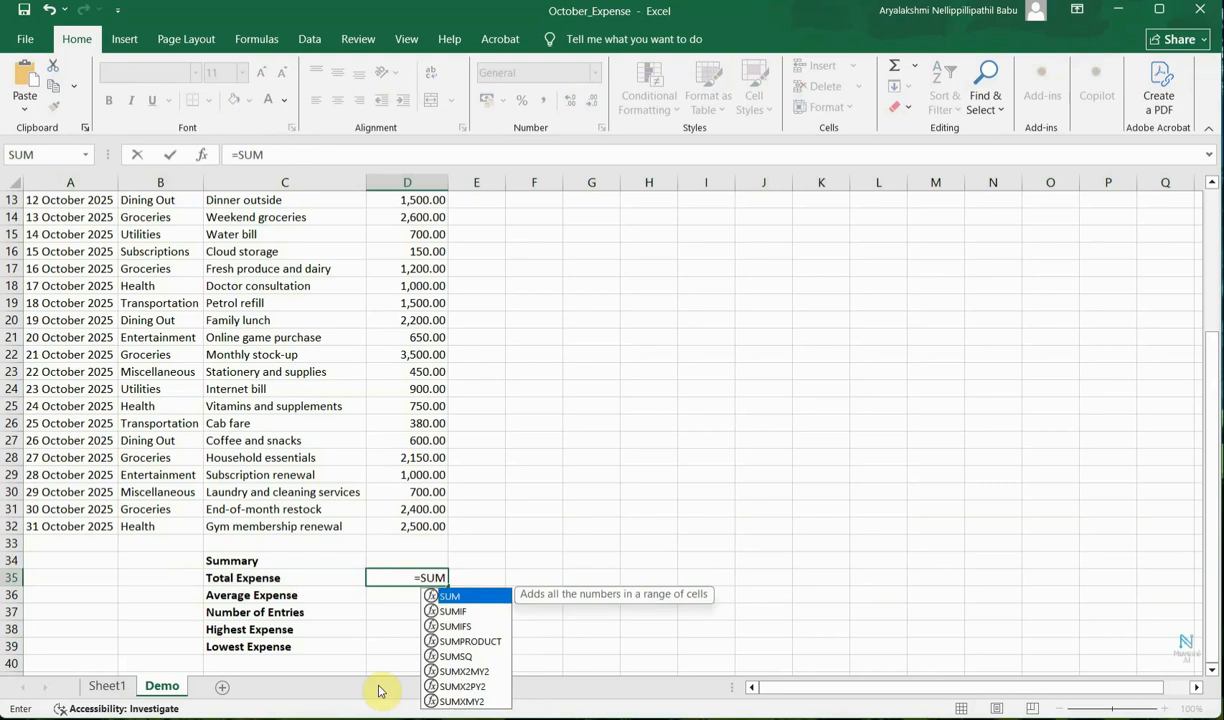
pyautogui.write('()')
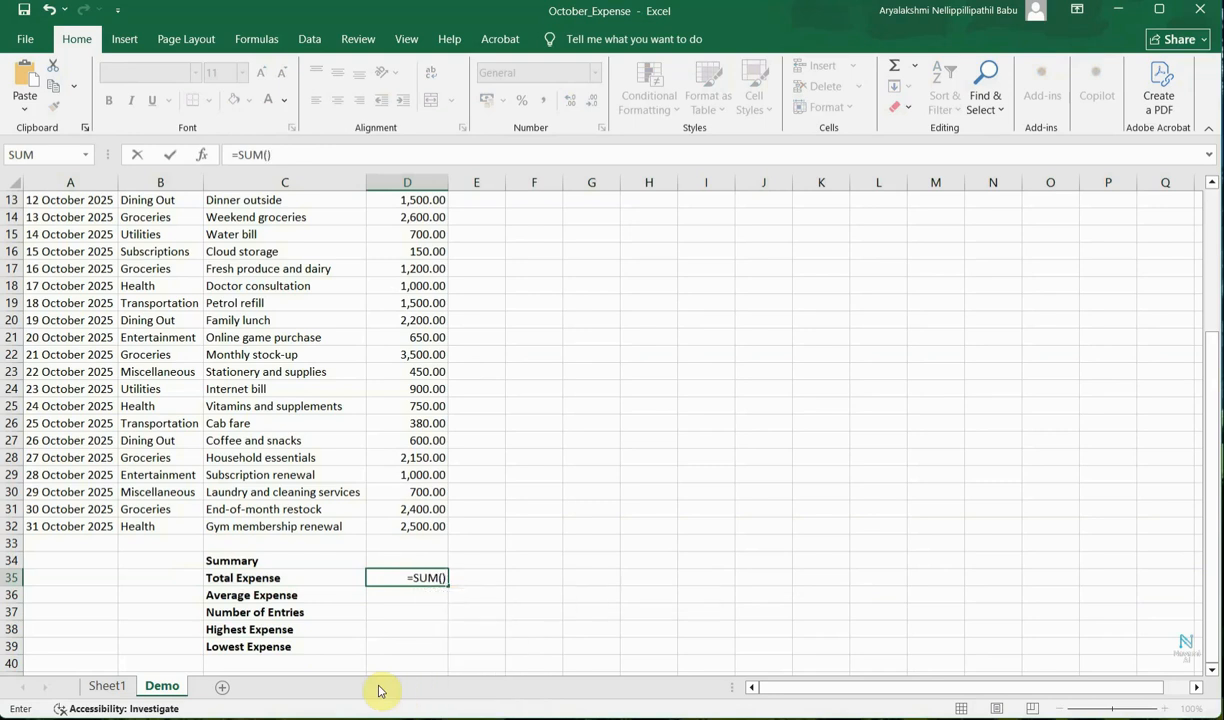
pyautogui.click(440, 578)
pyautogui.click(443, 579)
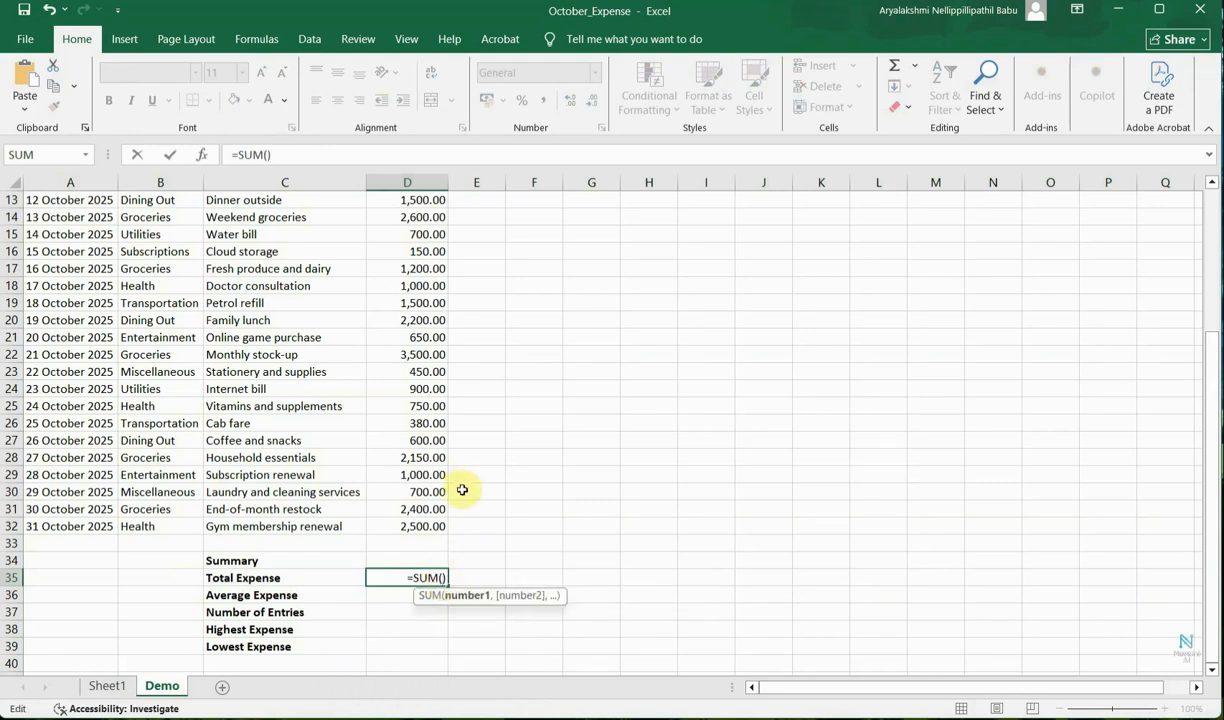
pyautogui.scroll(1, 418, 425)
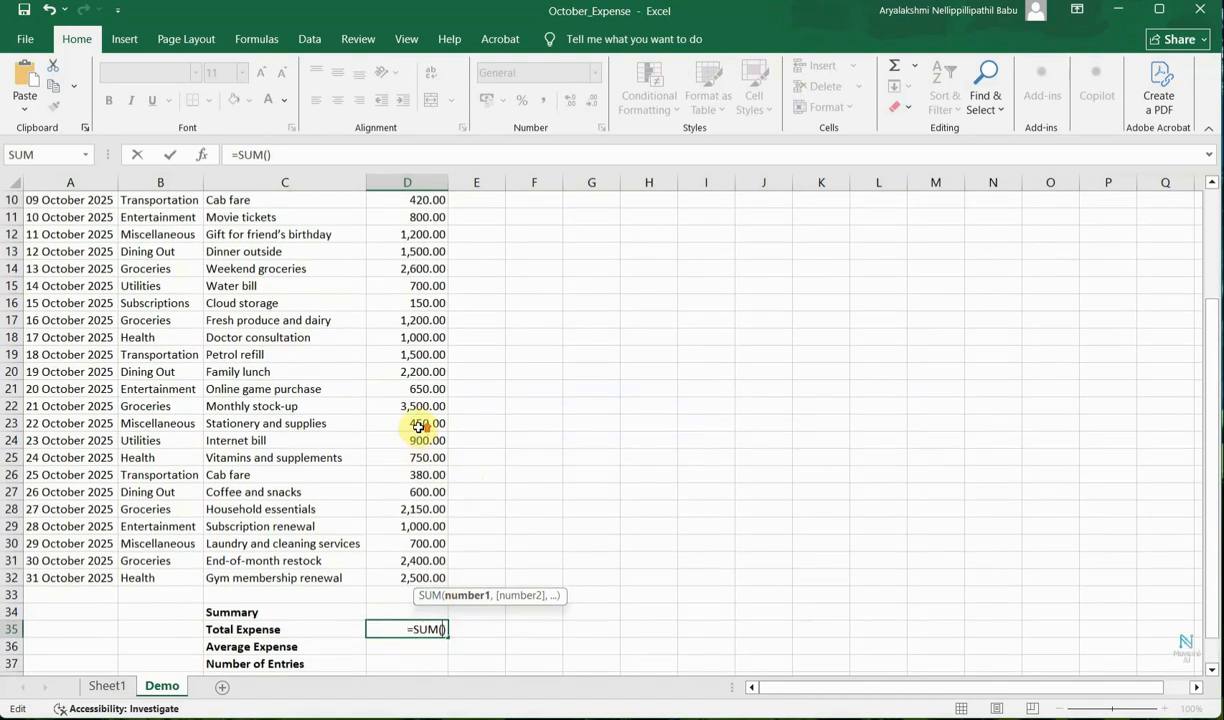
pyautogui.scroll(3, 418, 425)
pyautogui.click(410, 218)
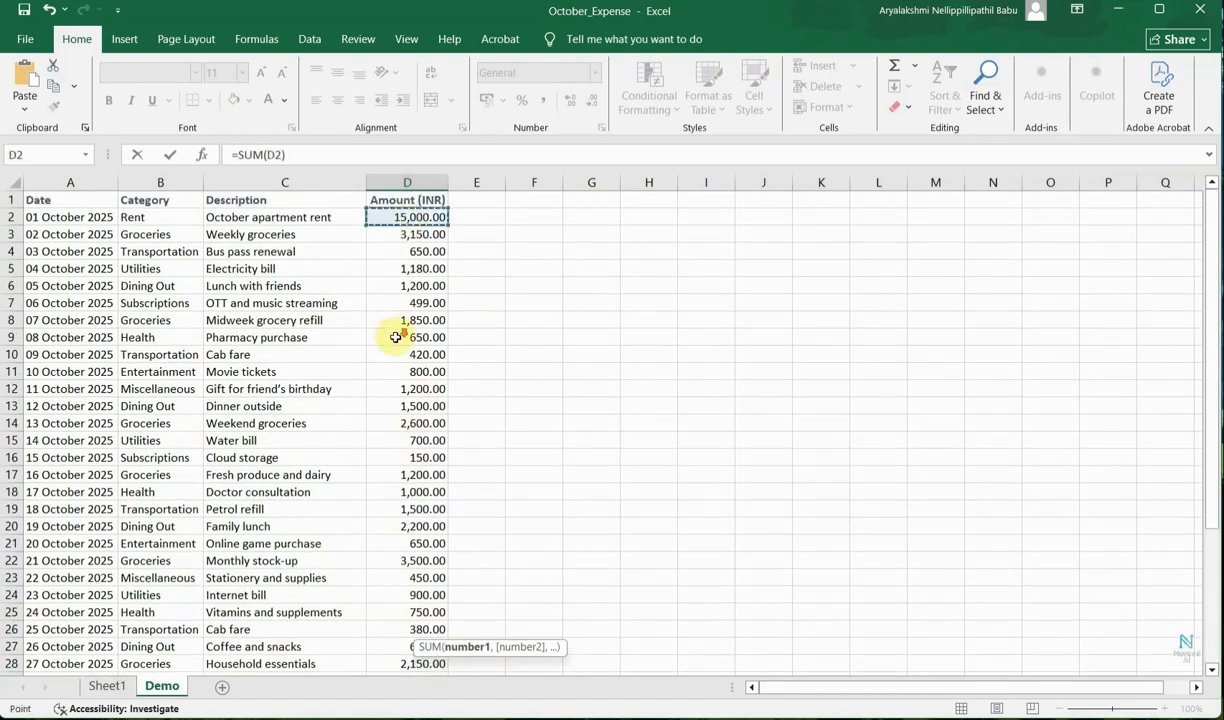
pyautogui.scroll(-3, 396, 337)
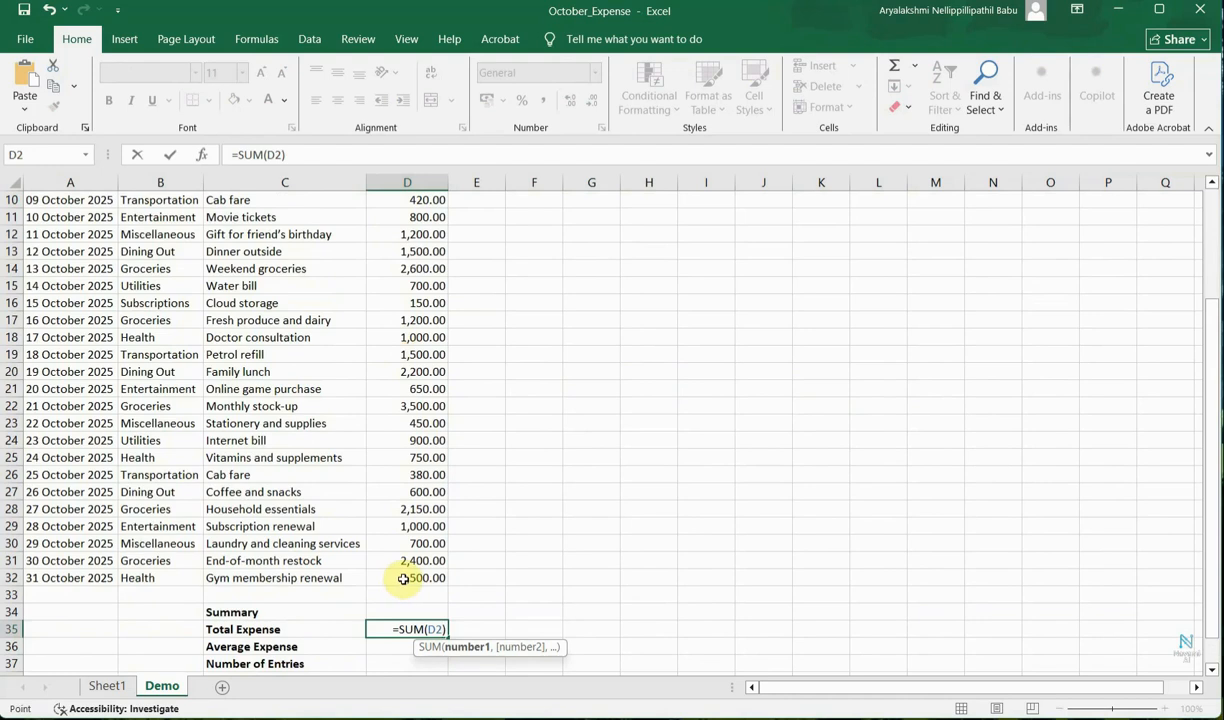
pyautogui.keyDown('shift'); pyautogui.click(402, 578); pyautogui.keyUp('shift')
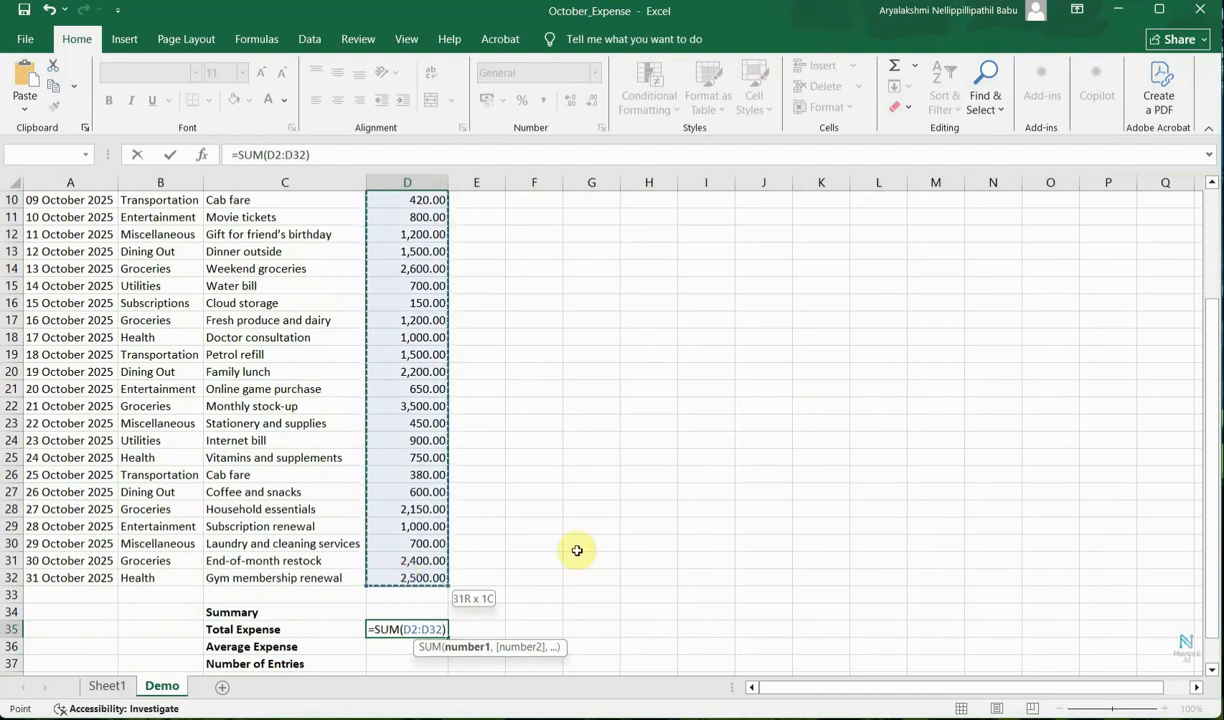
pyautogui.press('Return')
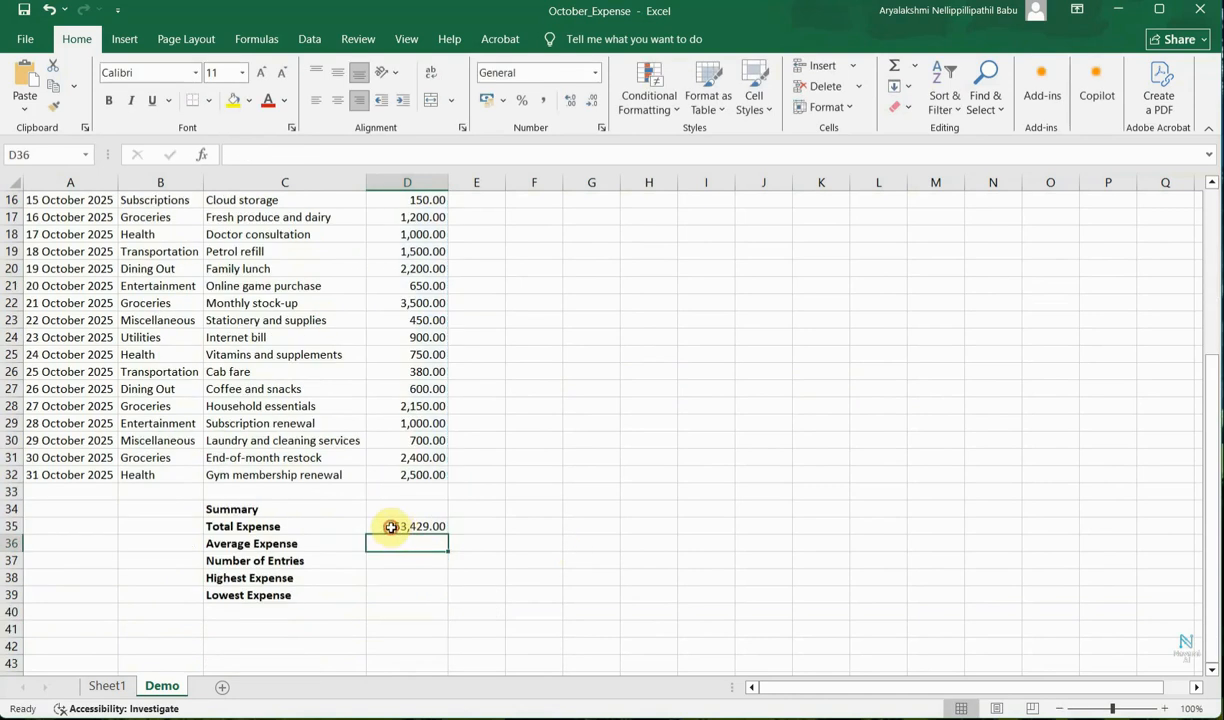
# Calculate the Average Expense in D36 with the formula =AVERAGE(D2:D32).
pyautogui.click(397, 529)
pyautogui.click(397, 541)
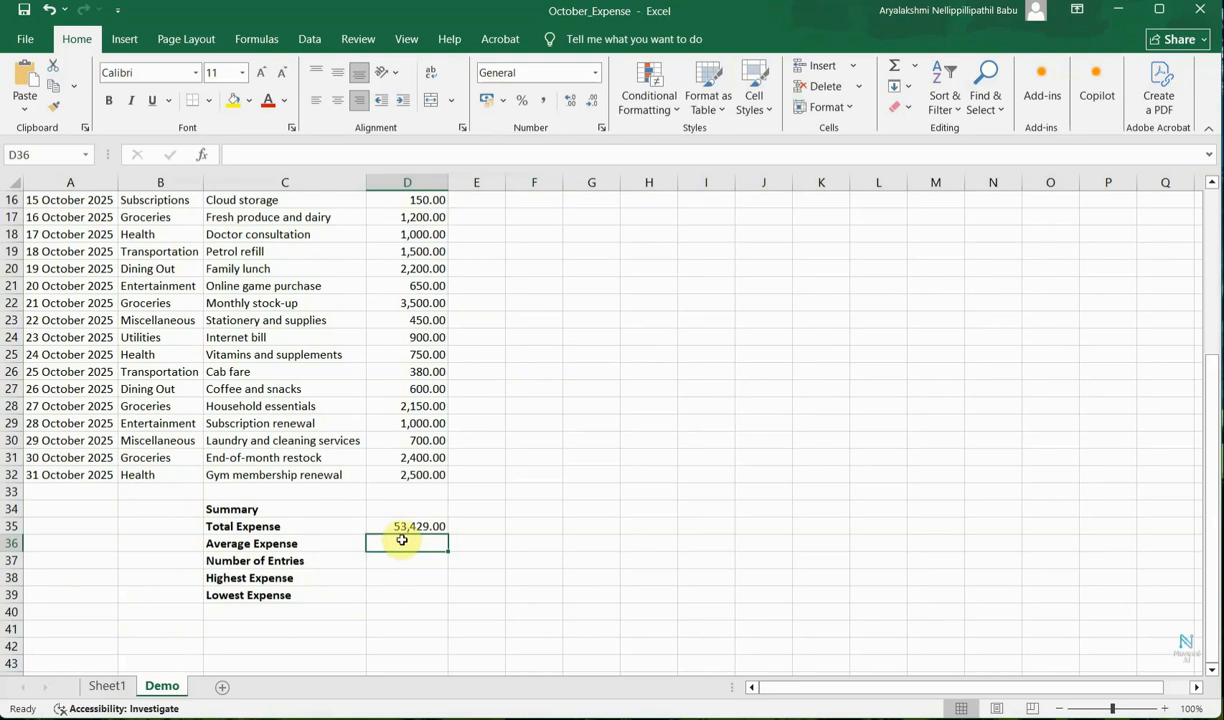
pyautogui.write('AVERAGE')
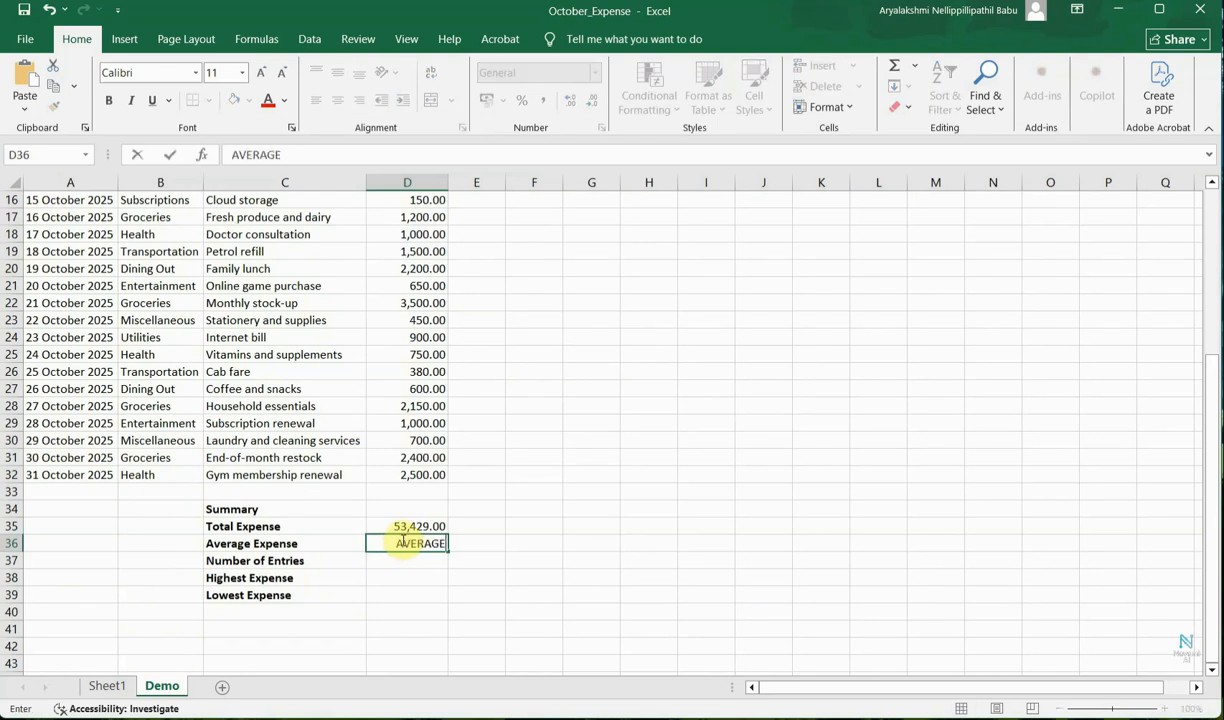
pyautogui.write('()')
pyautogui.press('Home')
pyautogui.write('=')
pyautogui.click(441, 543)
pyautogui.write('D2')
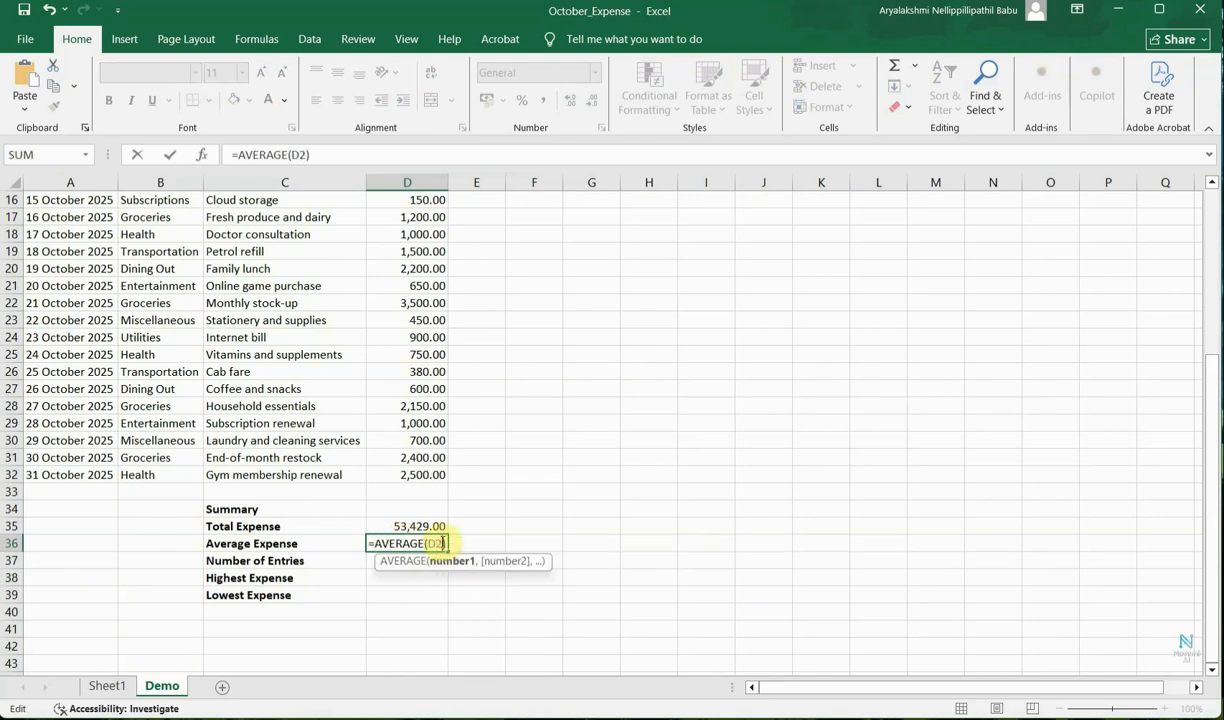
pyautogui.write(':D32')
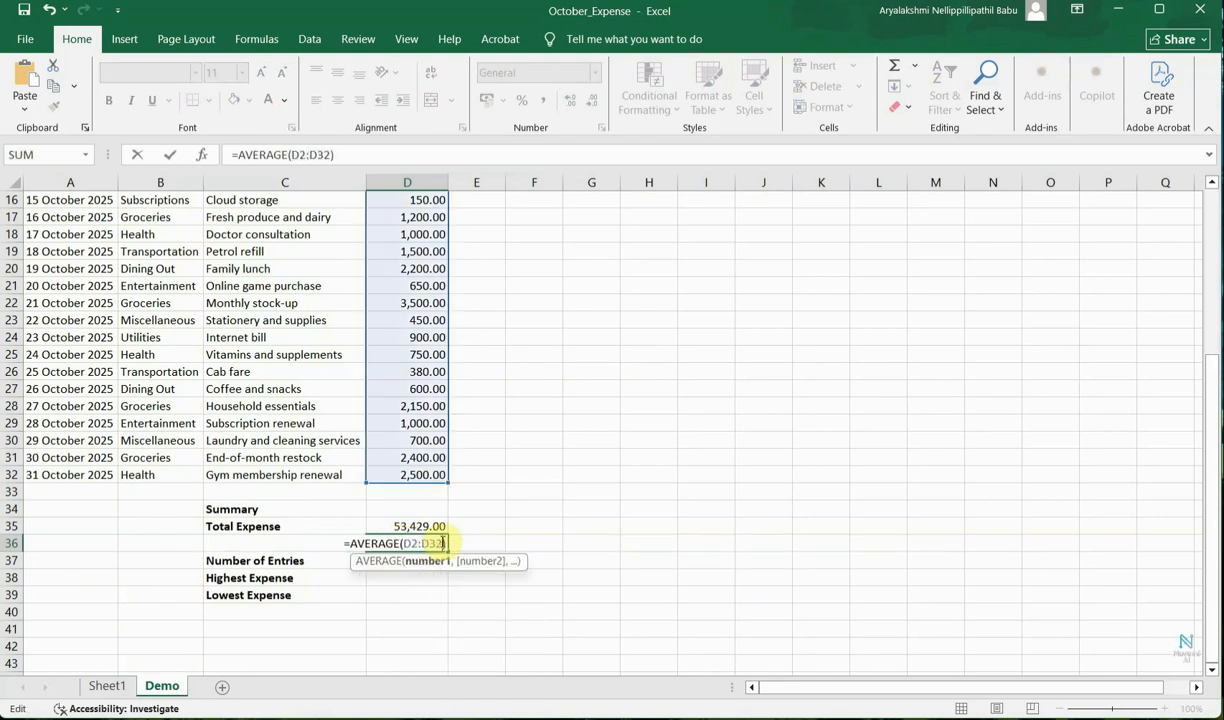
pyautogui.press('Return')
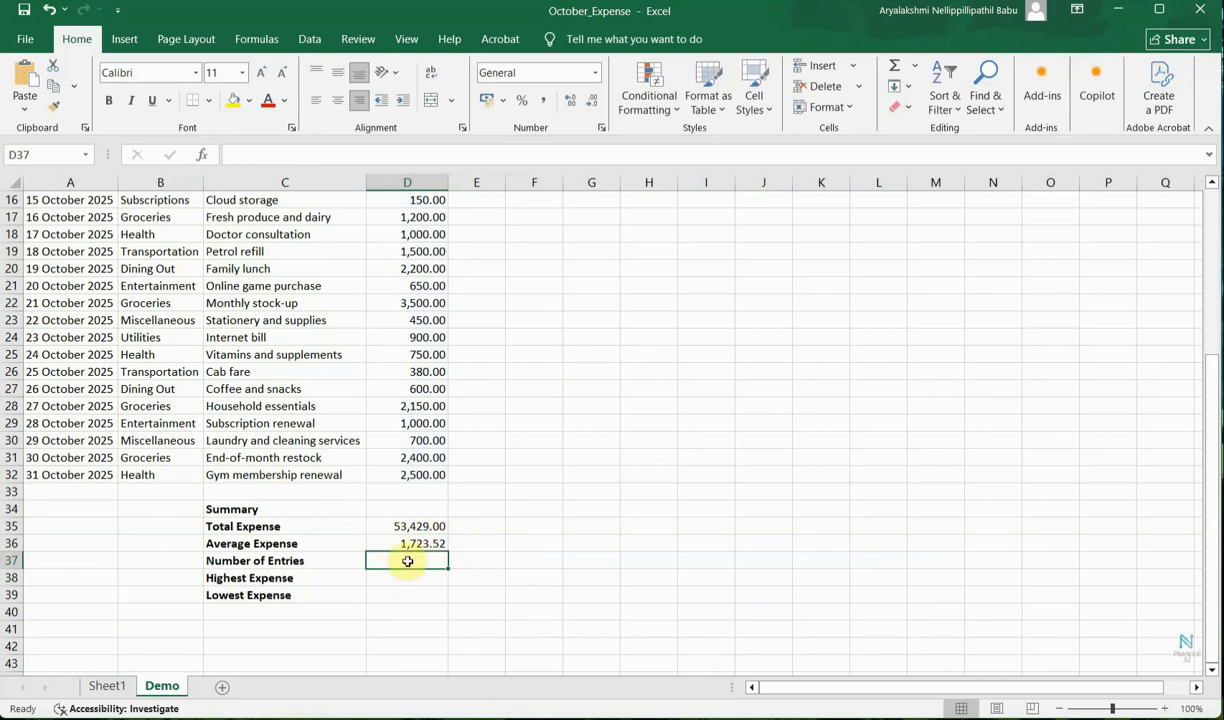
# Calculate the Number of Entries in D37 with the formula =COUNT(D2:D32).
pyautogui.write('=')
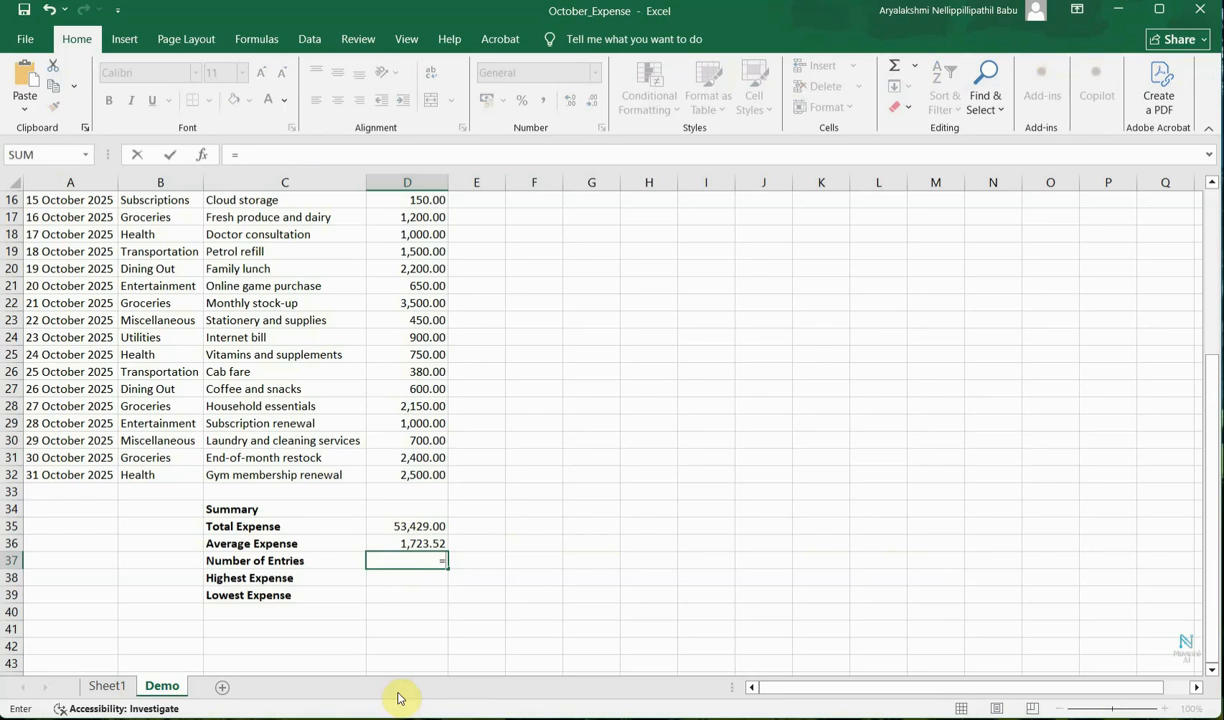
pyautogui.write('COUNT')
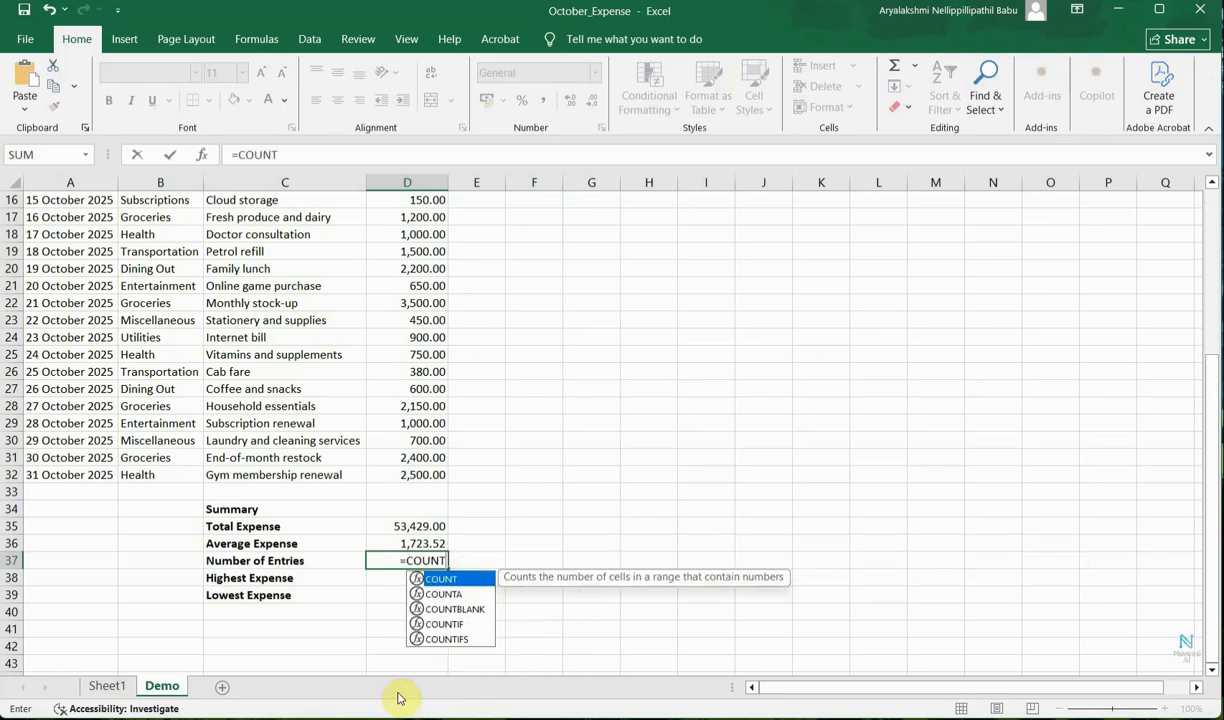
pyautogui.write('(D2:')
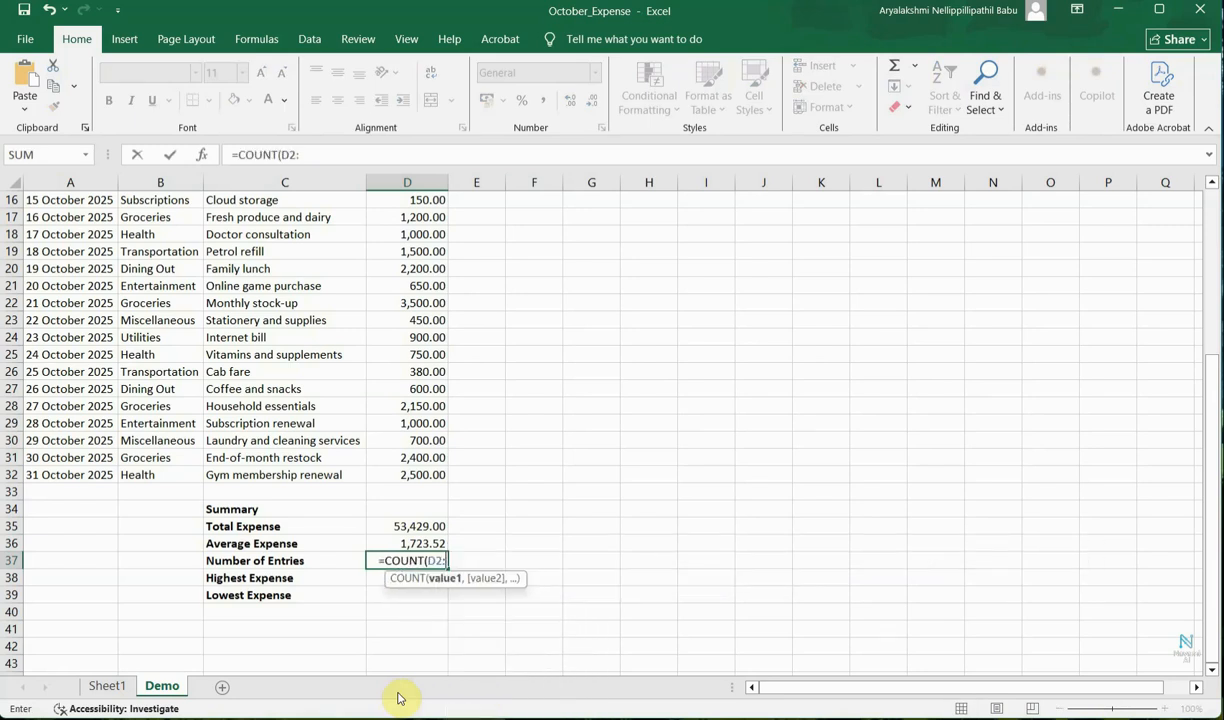
pyautogui.write('D32')
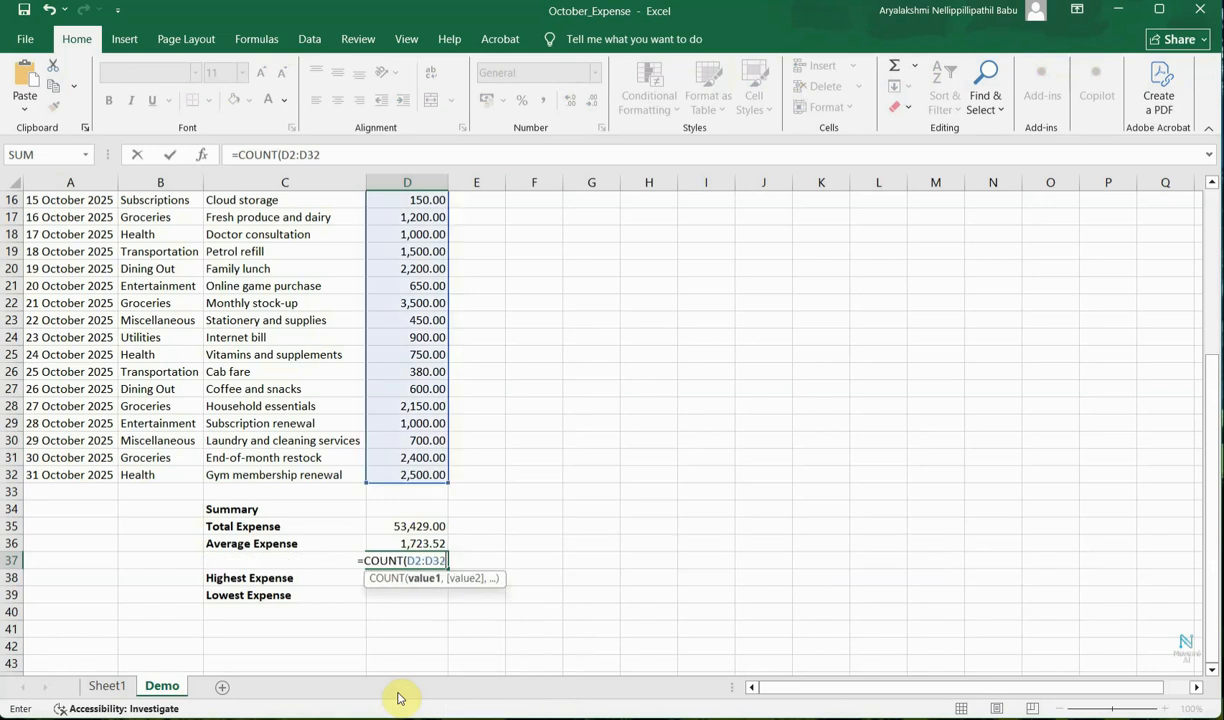
pyautogui.write(')')
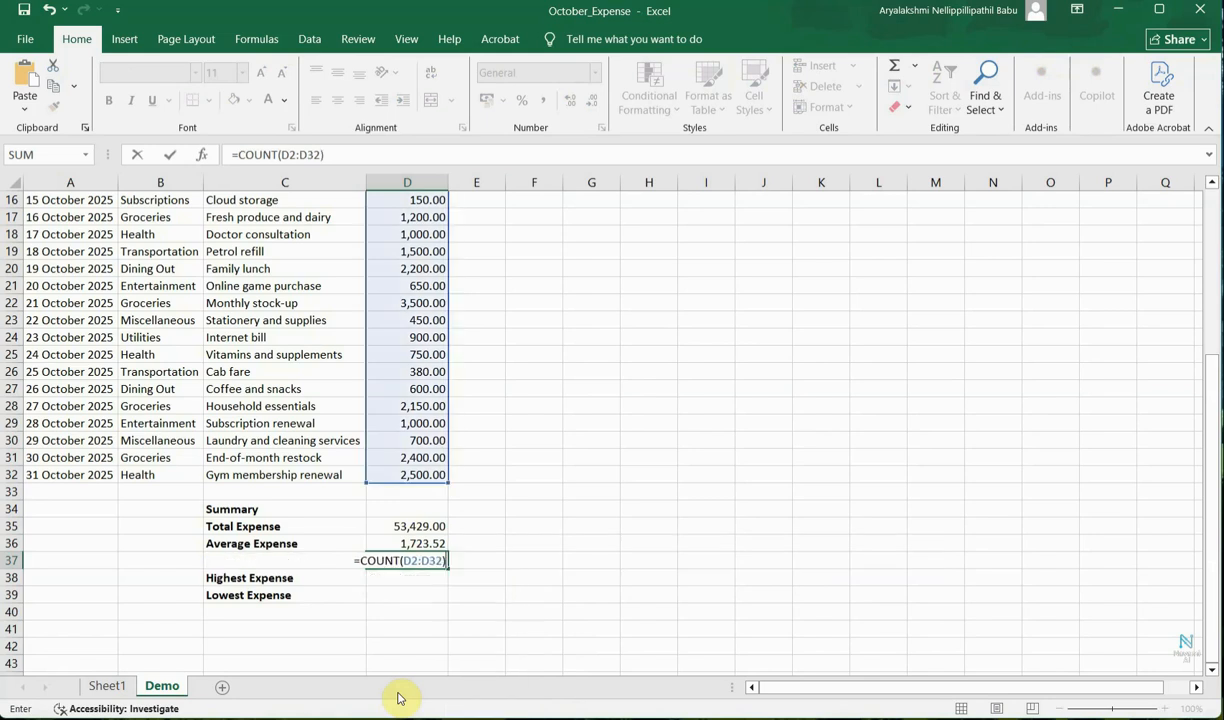
pyautogui.press('Return')
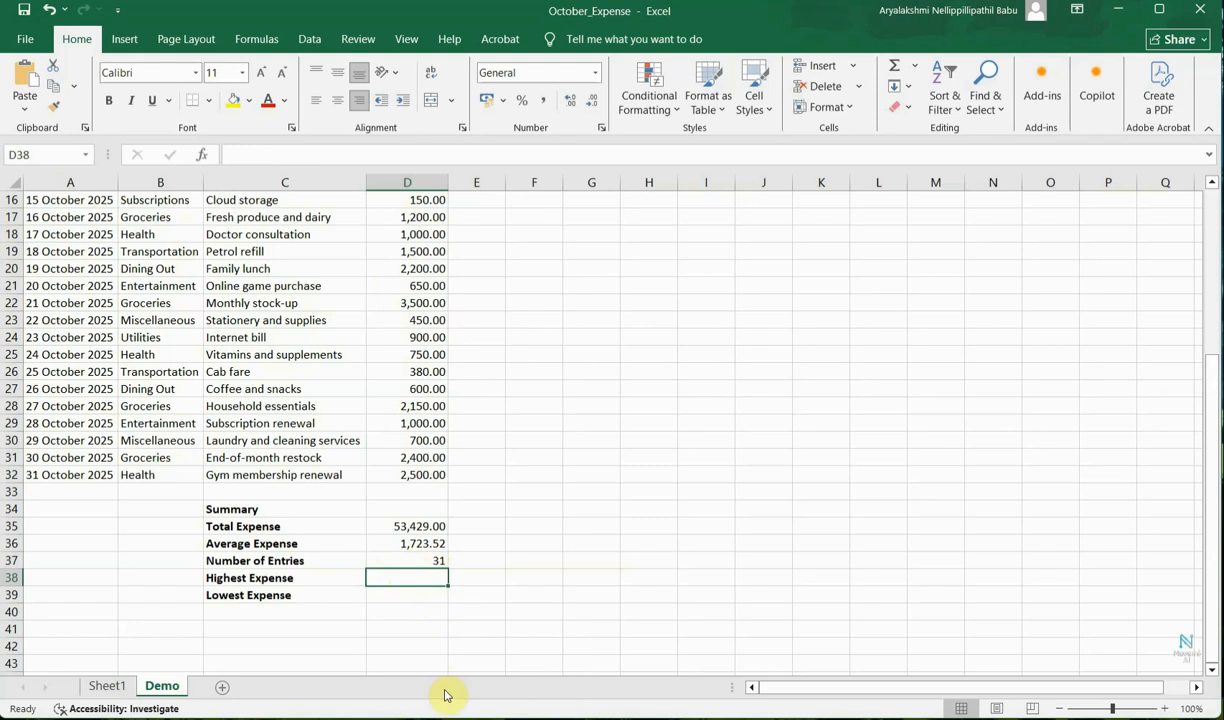
# Calculate the Highest Expense in D38 with =MAX(D2:D32) and the Lowest Expense in D39 with =MIN(D2:D32).
pyautogui.write('=MAX(D2:D32')
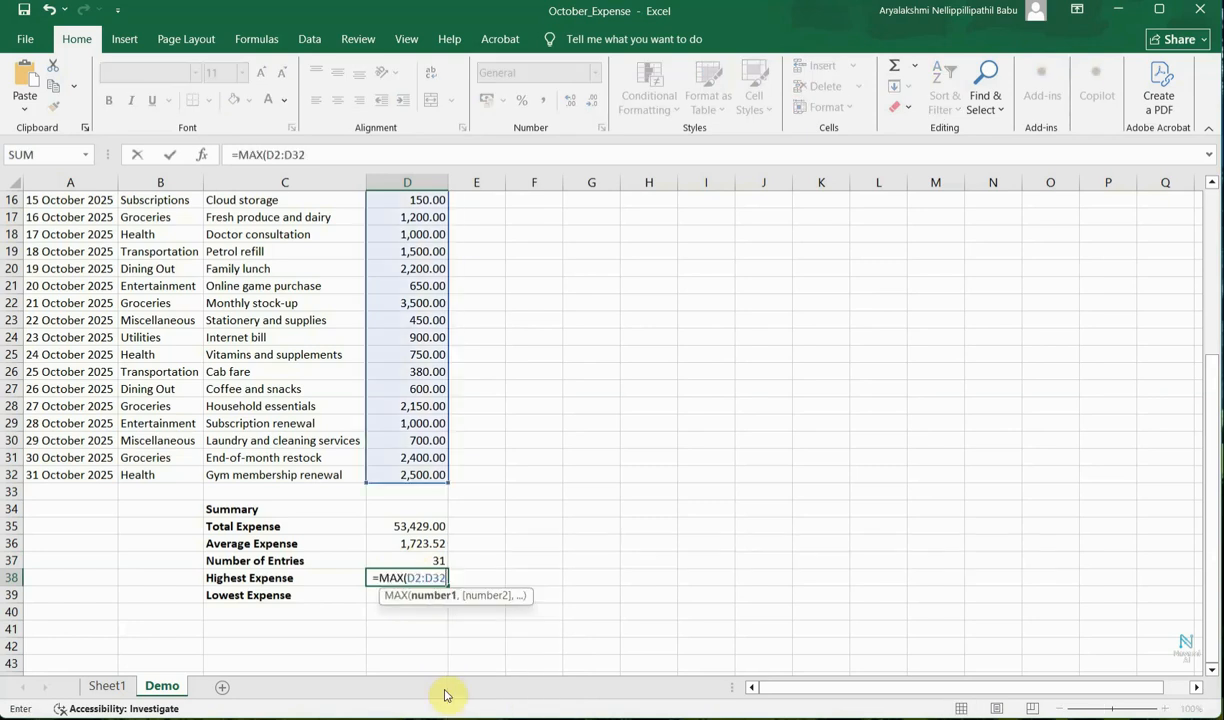
pyautogui.press('Return')
pyautogui.write('=MIN(D2:D32)')
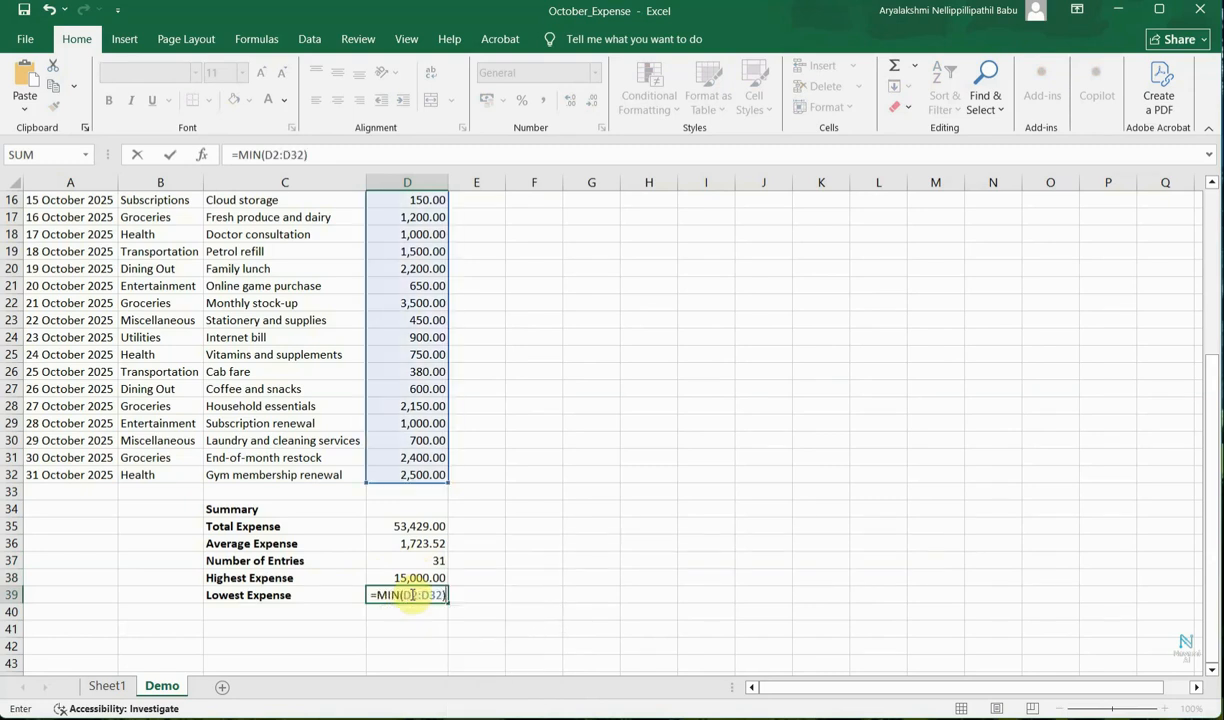
pyautogui.press('Return')
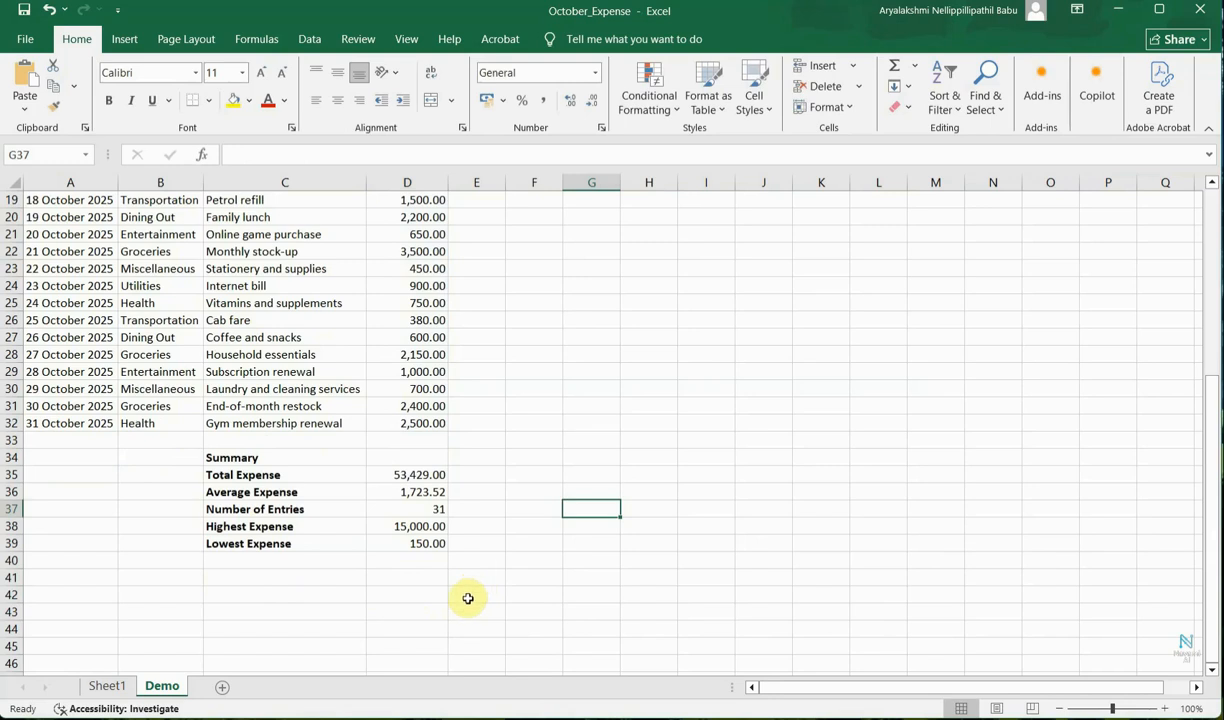
# Apply all borders to the summary block C34:D39.
pyautogui.click(280, 457)
pyautogui.moveTo(289, 468); pyautogui.dragTo(423, 543)
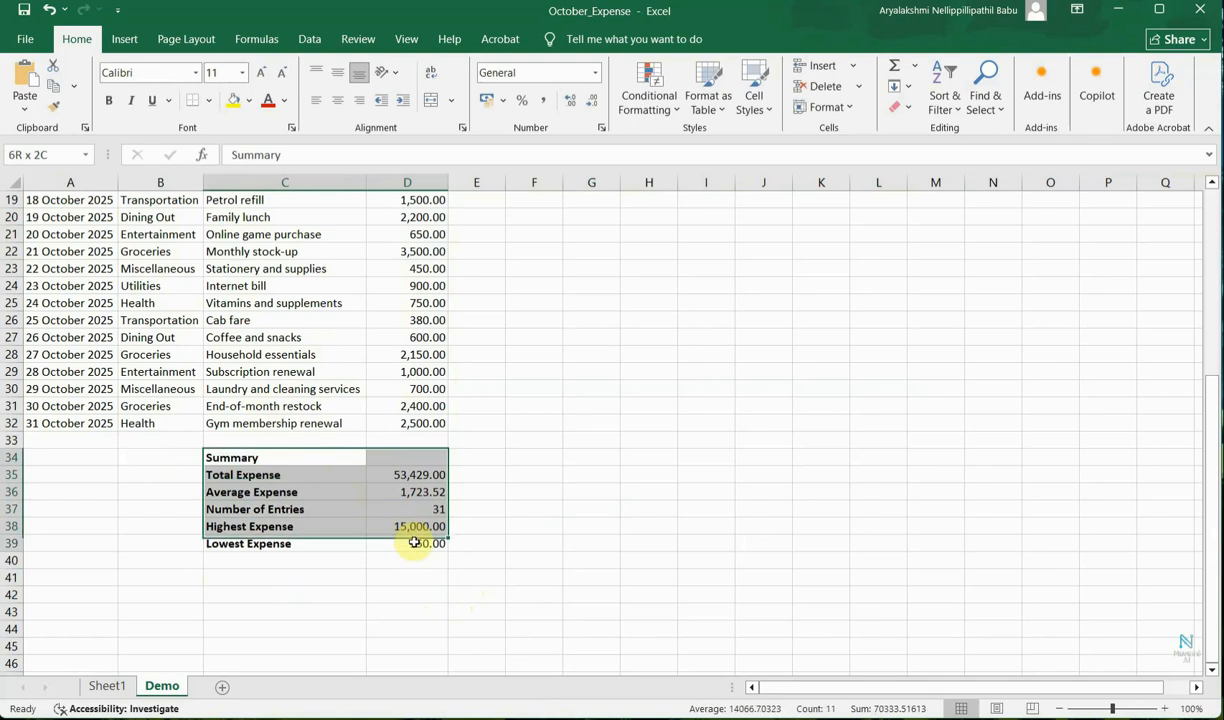
pyautogui.click(208, 100)
pyautogui.click(238, 254)
# Fill the Summary heading cell C34 with green.
pyautogui.click(249, 101)
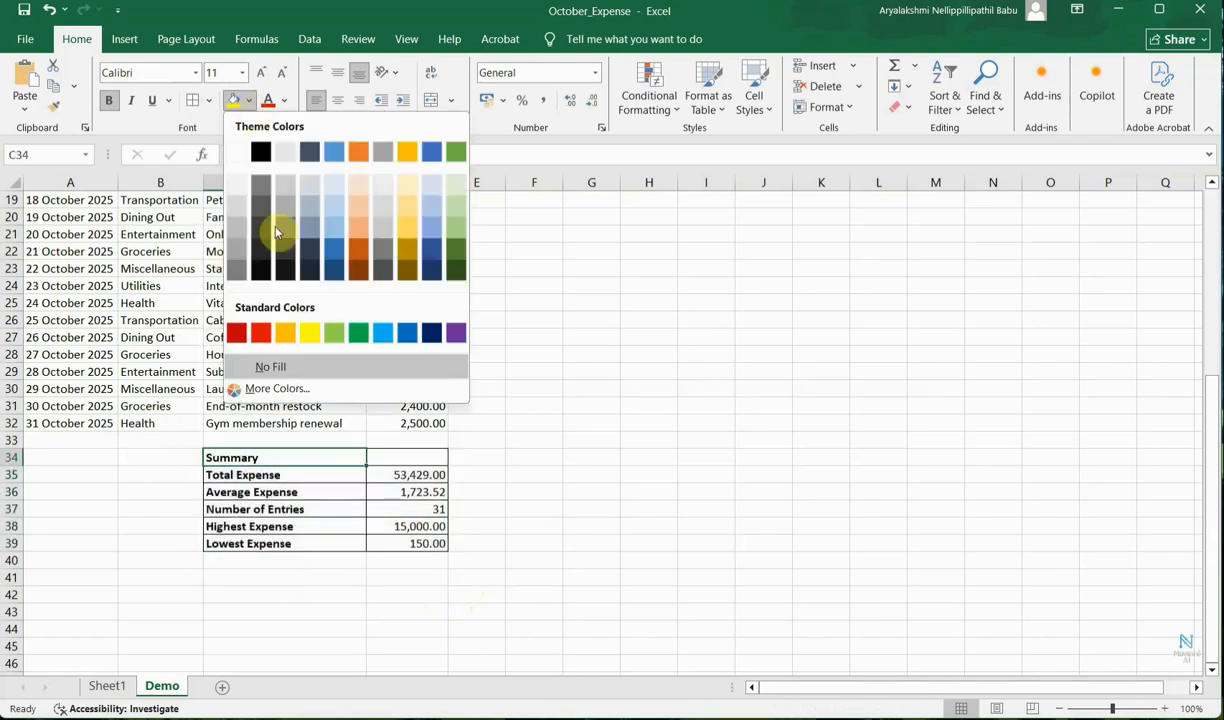
pyautogui.click(334, 332)
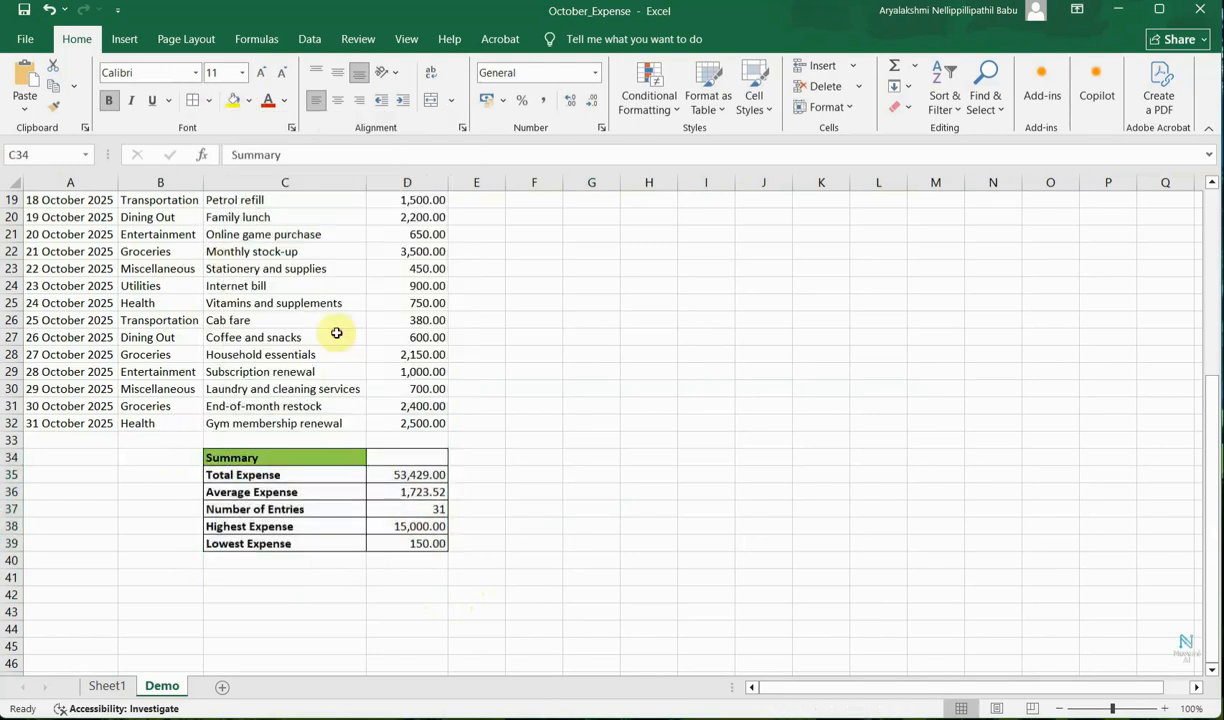
pyautogui.click(570, 562)
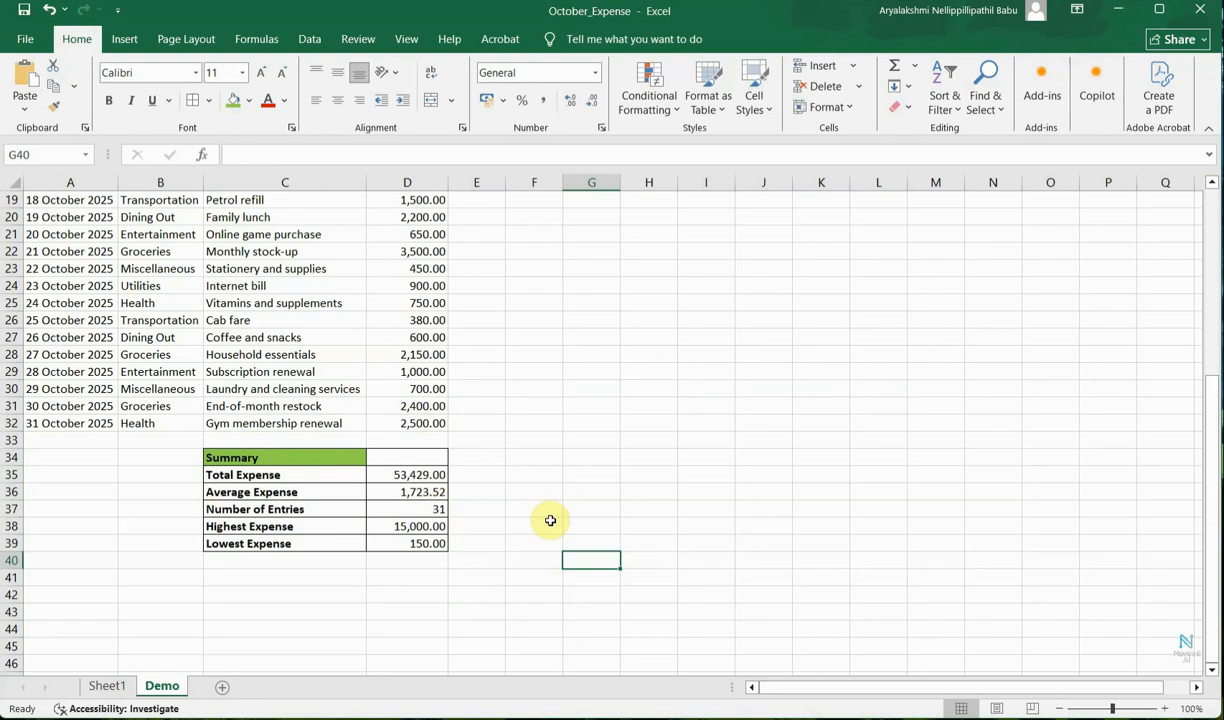
# Add the column header "% of Total" in E1 and autofit column E to fit it.
pyautogui.click(412, 376)
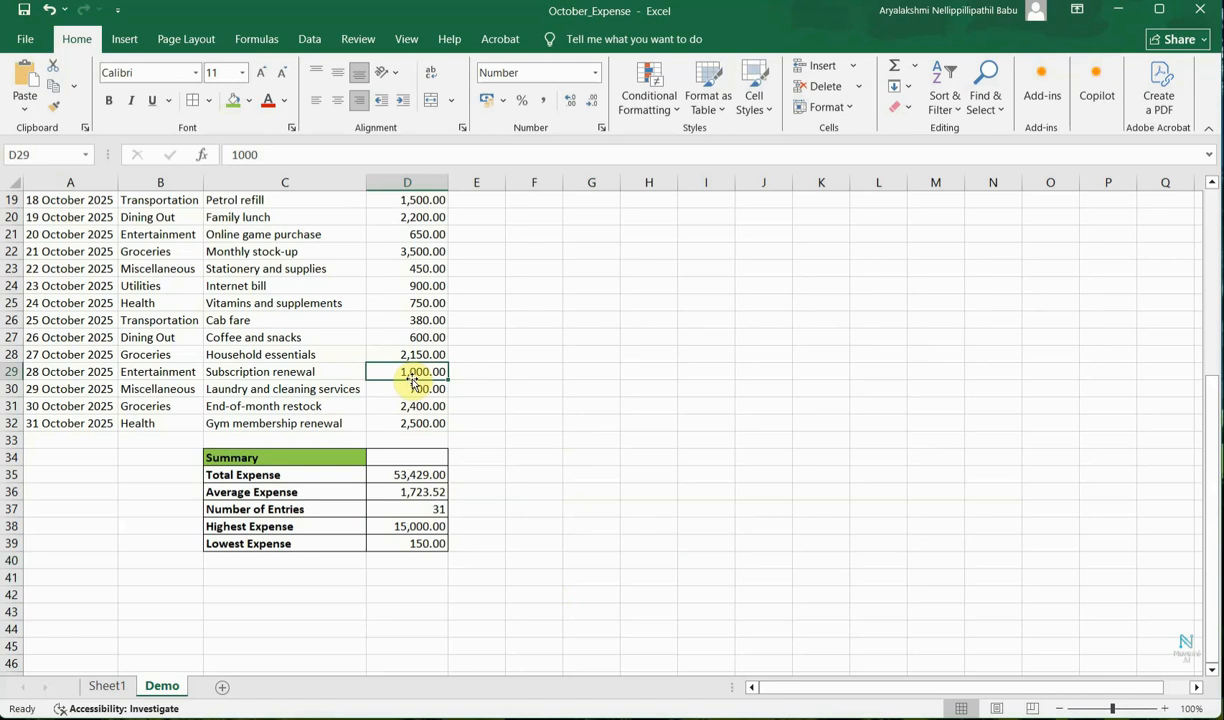
pyautogui.click(417, 477)
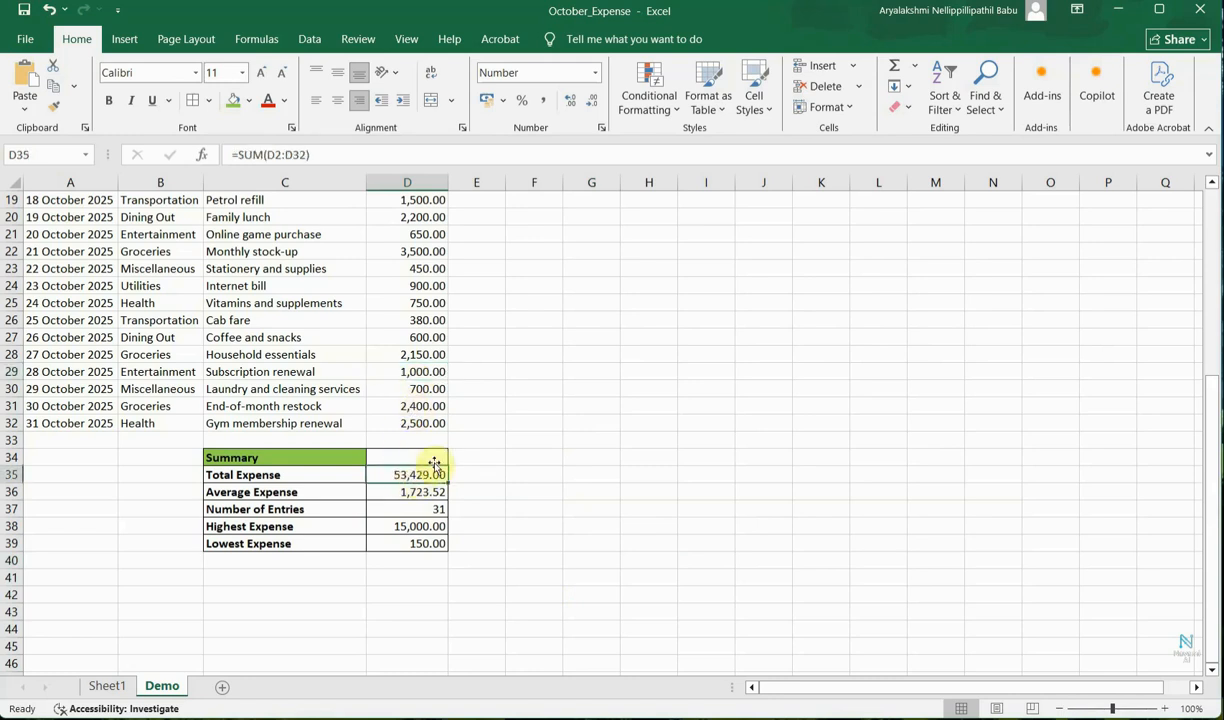
pyautogui.scroll(2, 502, 472)
pyautogui.scroll(4, 494, 474)
pyautogui.click(477, 208)
pyautogui.write('% of Total')
pyautogui.click(545, 236)
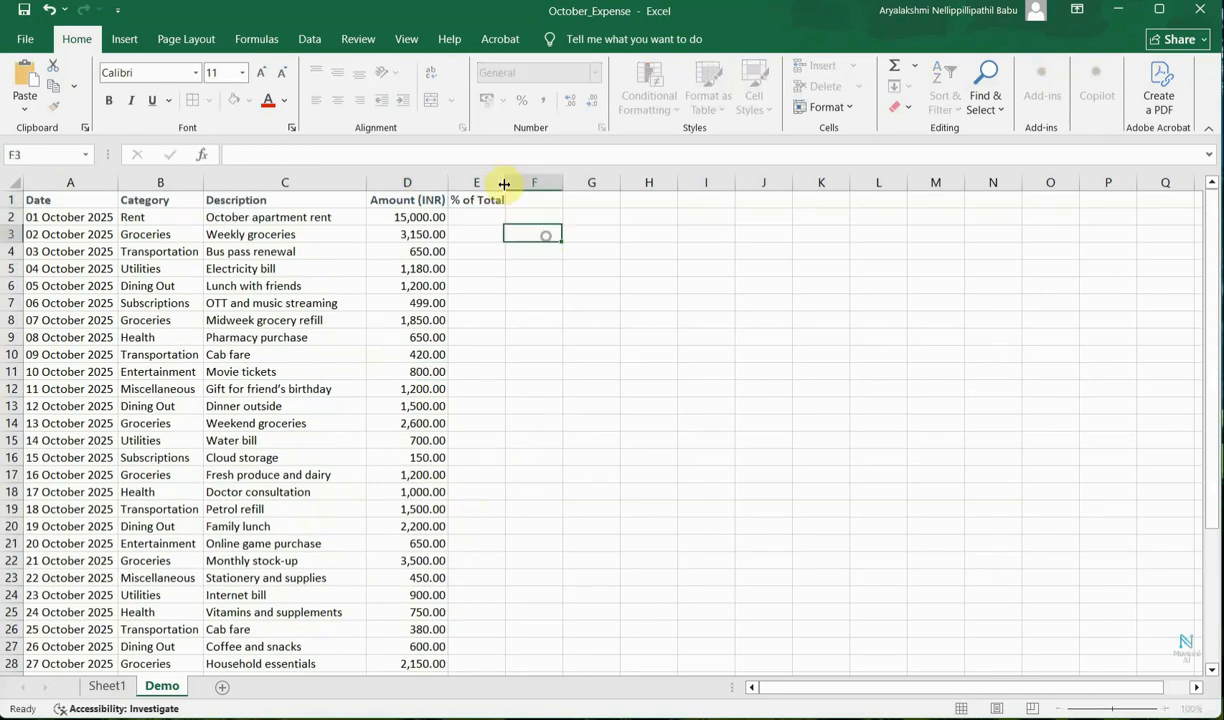
pyautogui.doubleClick(505, 183)
# Enter the formula =D2/$D$35 in E2 to get the rent's share of the total expense.
pyautogui.click(485, 219)
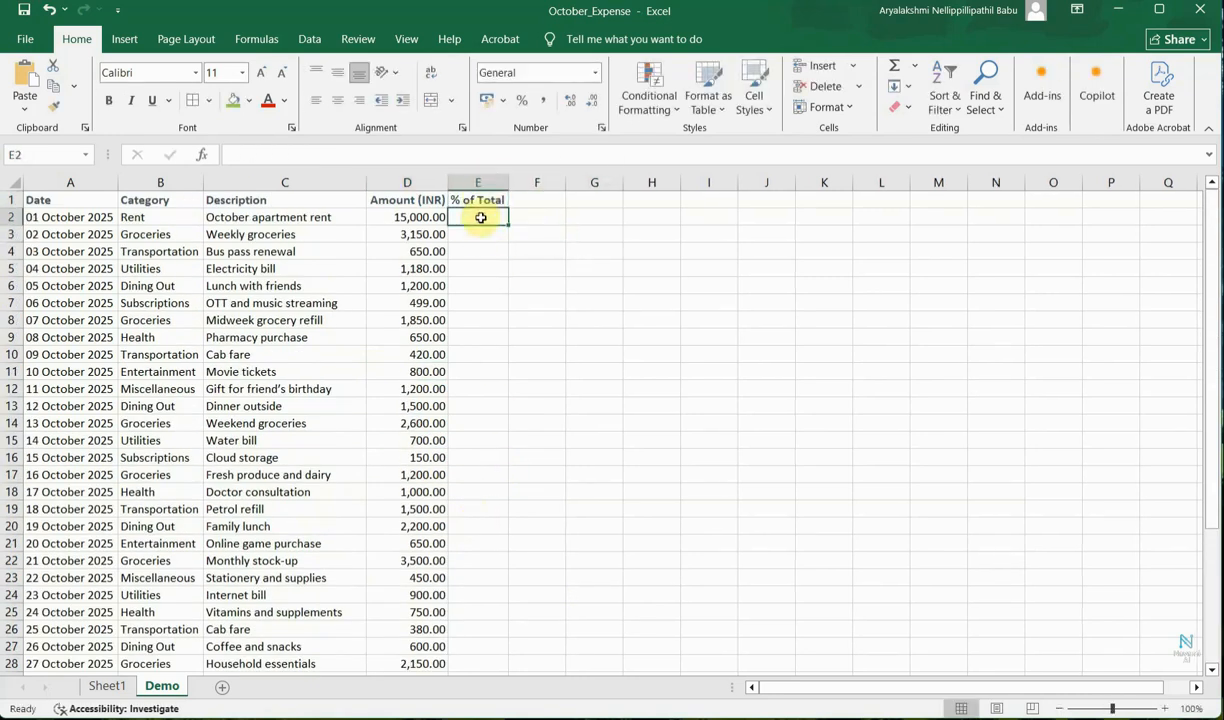
pyautogui.write('=')
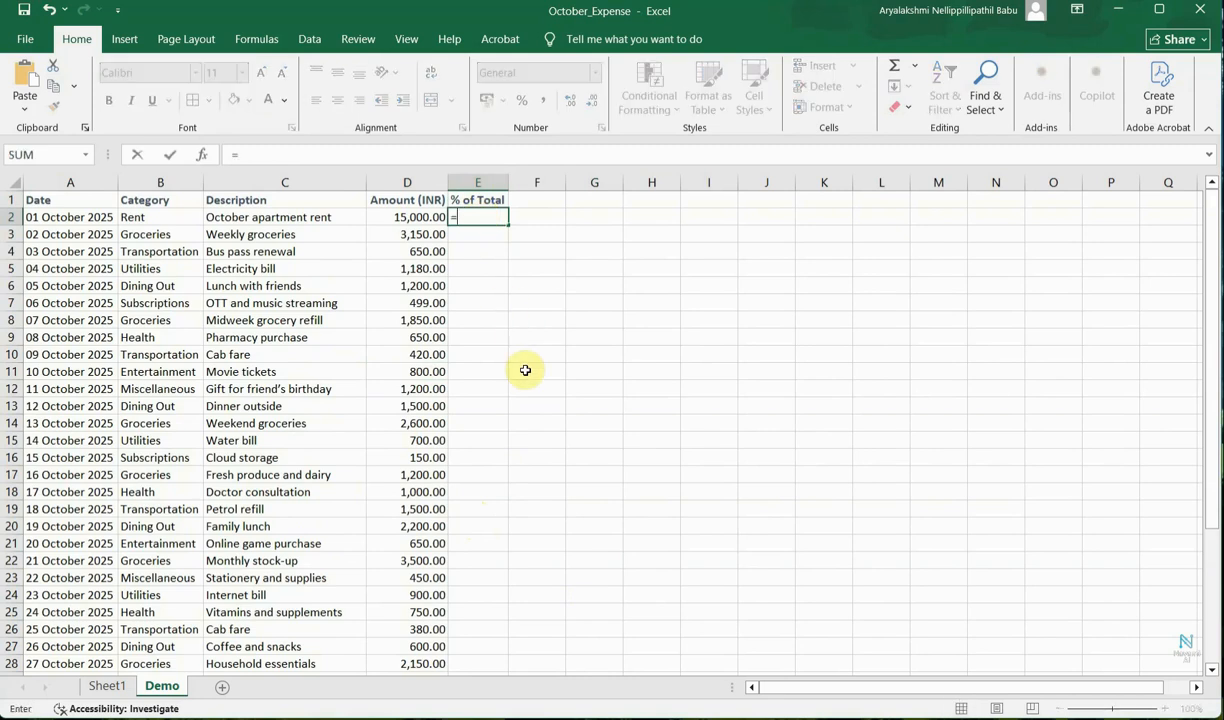
pyautogui.write('D2')
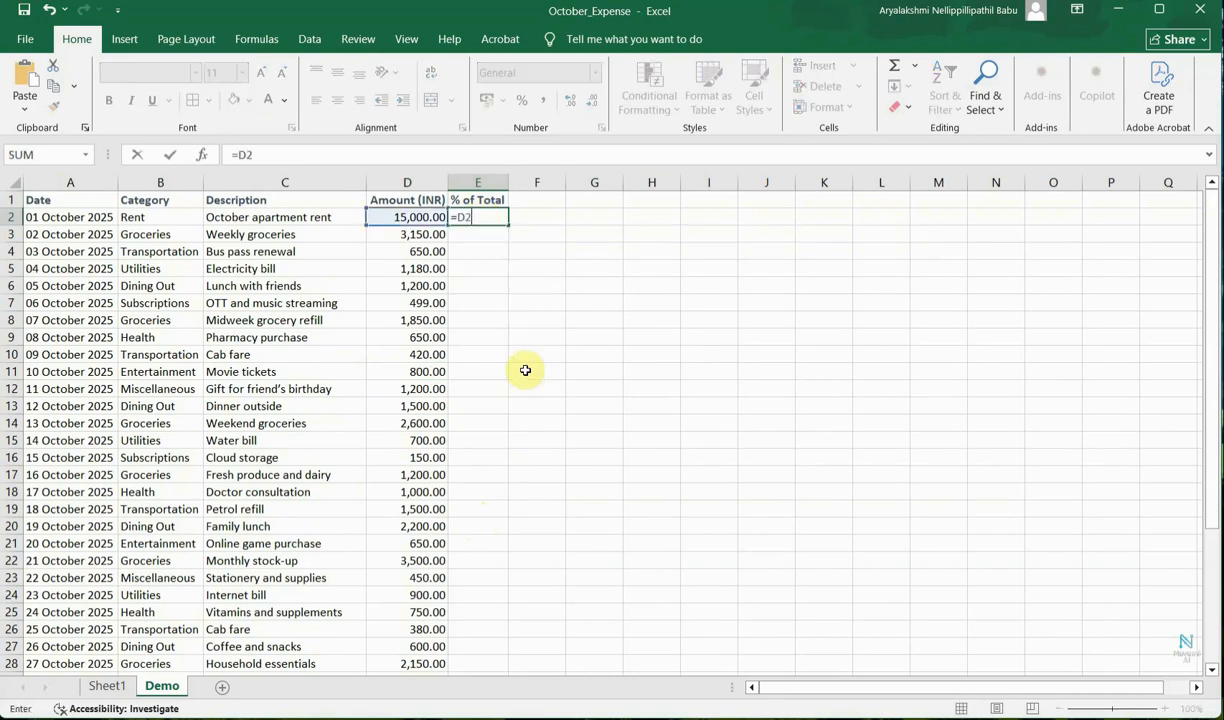
pyautogui.write('/$D$35')
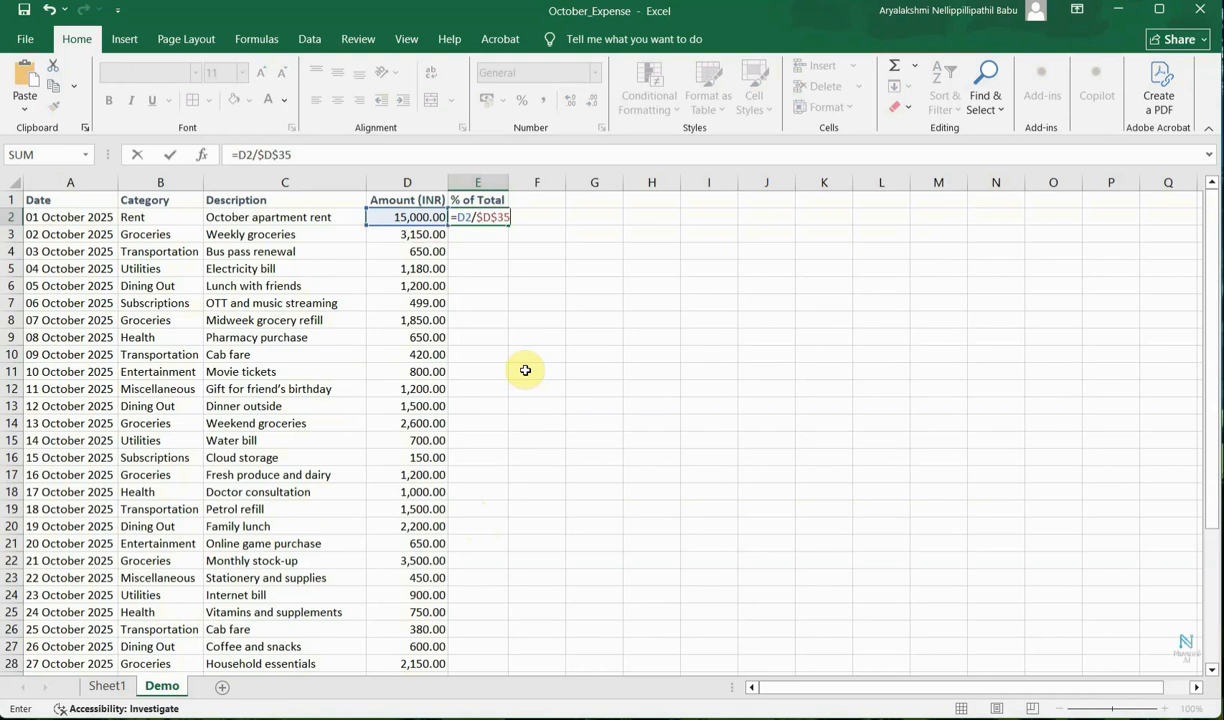
pyautogui.hotkey('ctrl', 'Return')
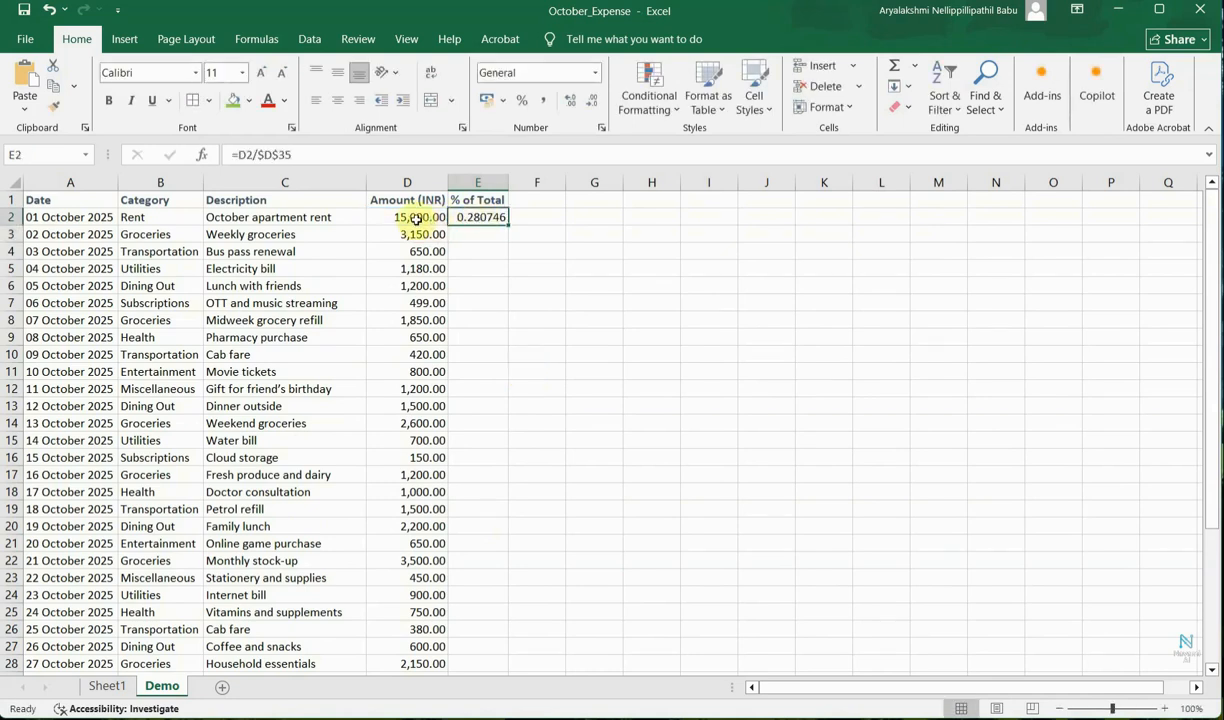
# Fill the E2 percentage formula down through E32.
pyautogui.click(419, 221)
pyautogui.click(485, 214)
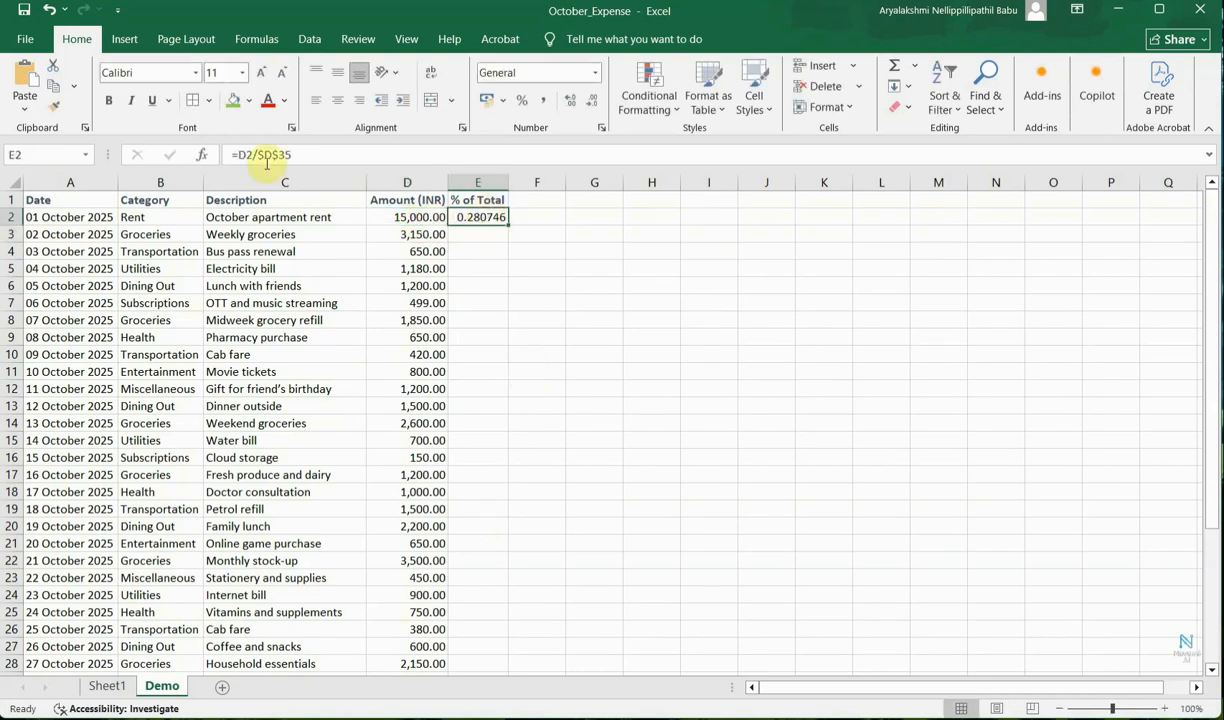
pyautogui.scroll(-4, 640, 410)
pyautogui.click(419, 578)
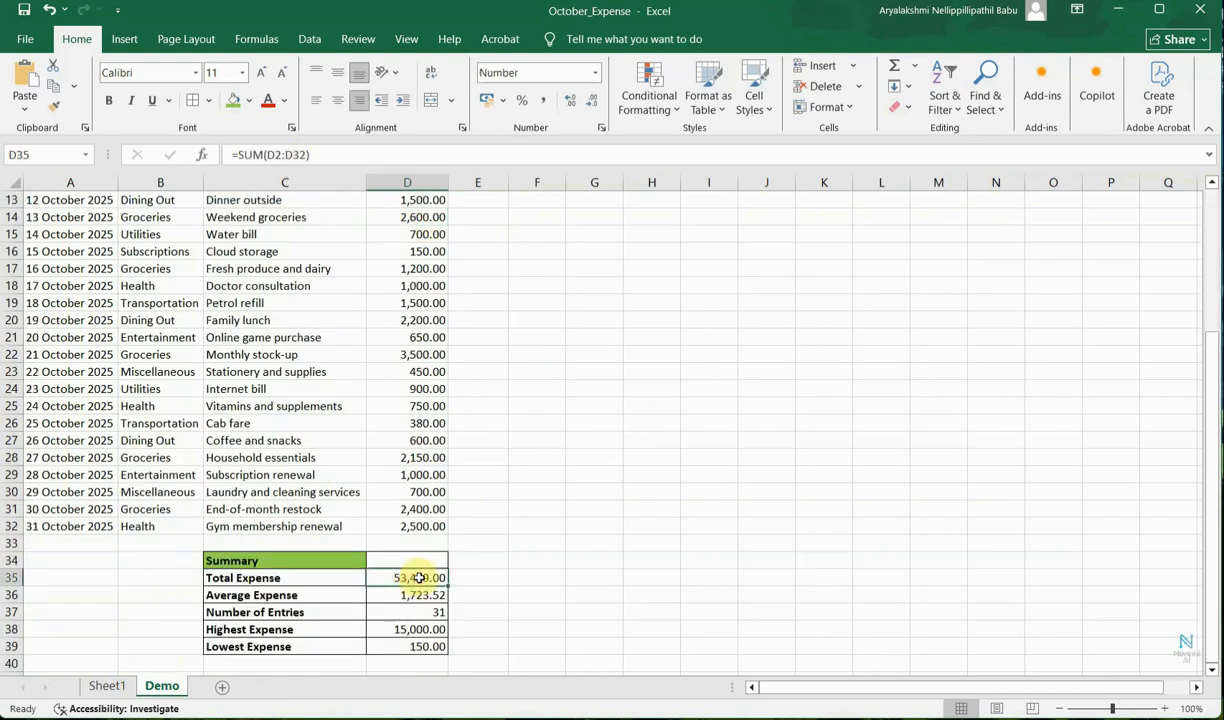
pyautogui.scroll(4, 419, 500)
pyautogui.click(487, 217)
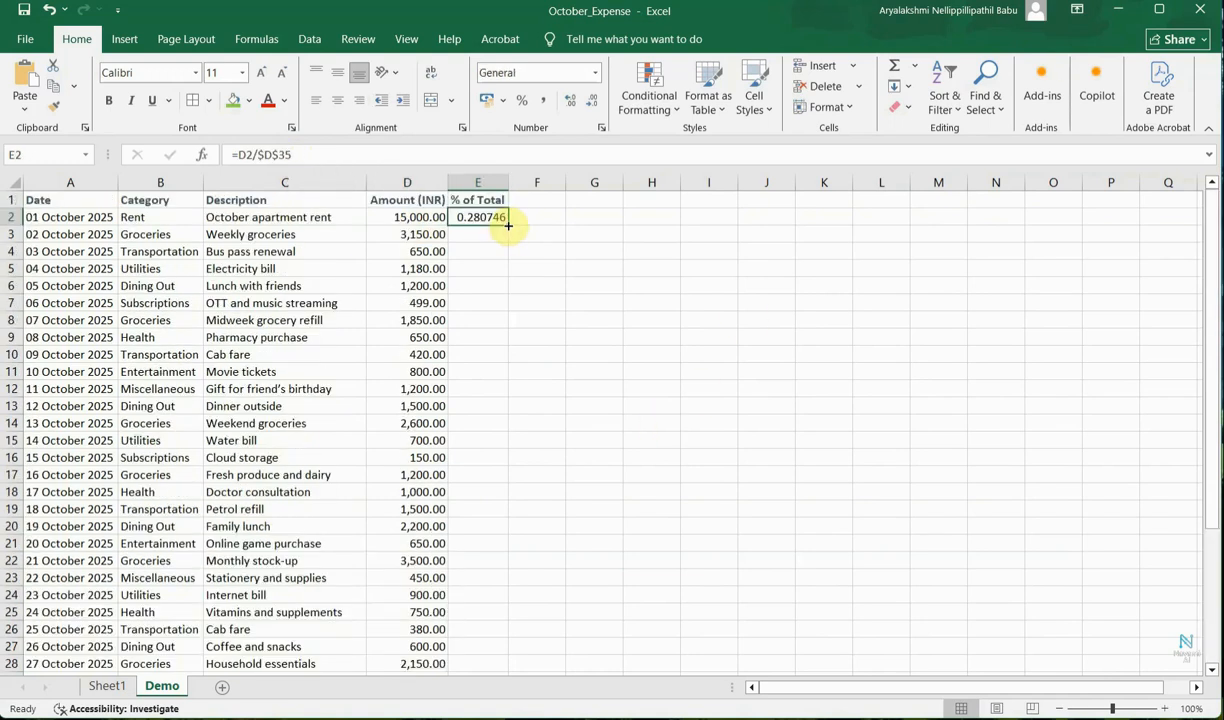
pyautogui.moveTo(508, 226); pyautogui.dragTo(479, 554)
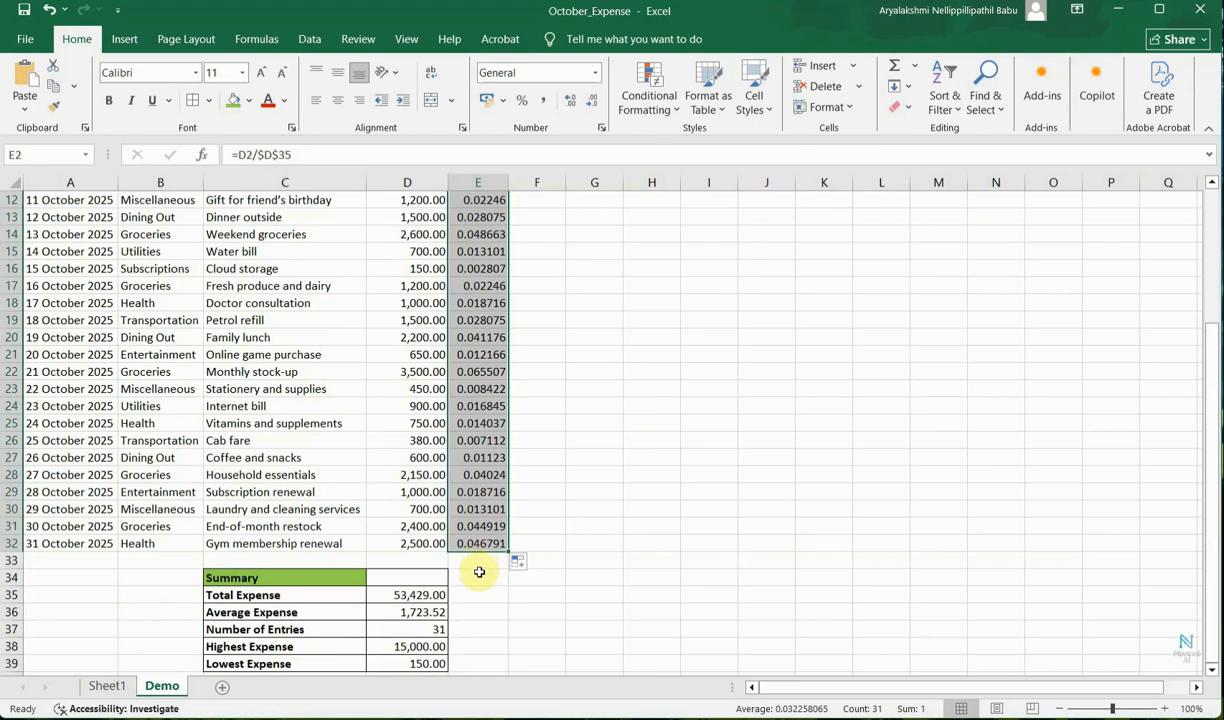
# Inspect the copied % of Total formulas and how each references the fixed total in D35.
pyautogui.click(480, 219)
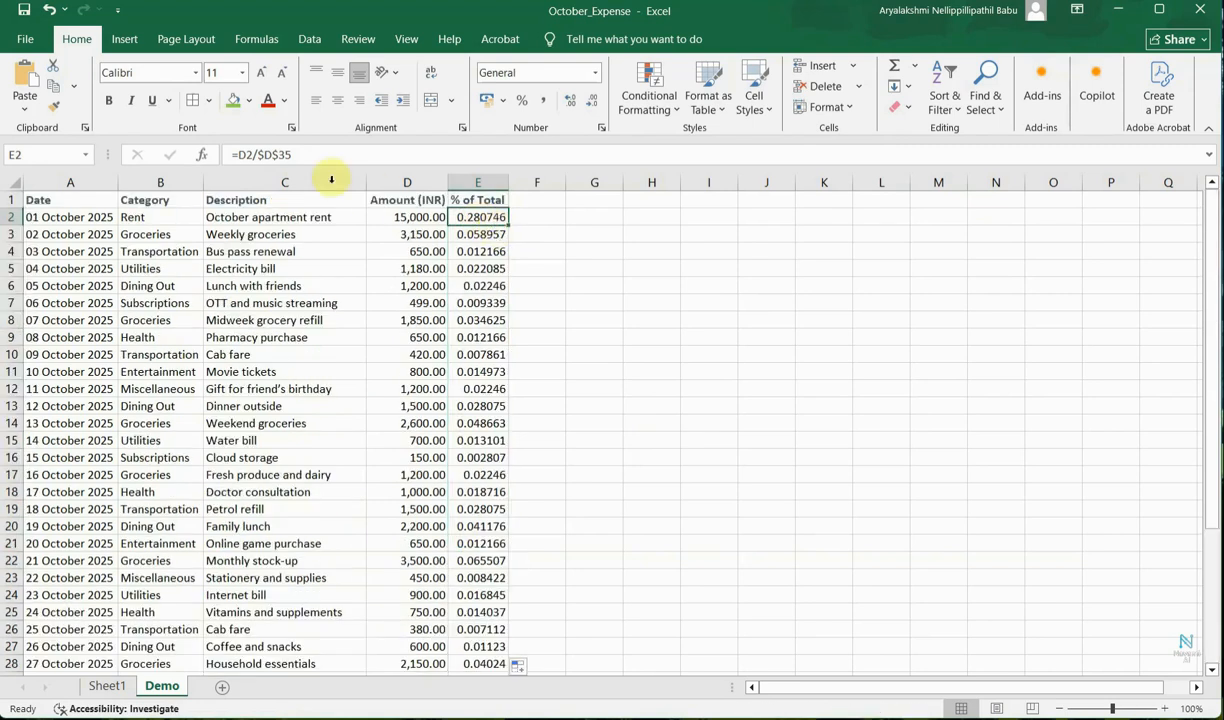
pyautogui.click(476, 234)
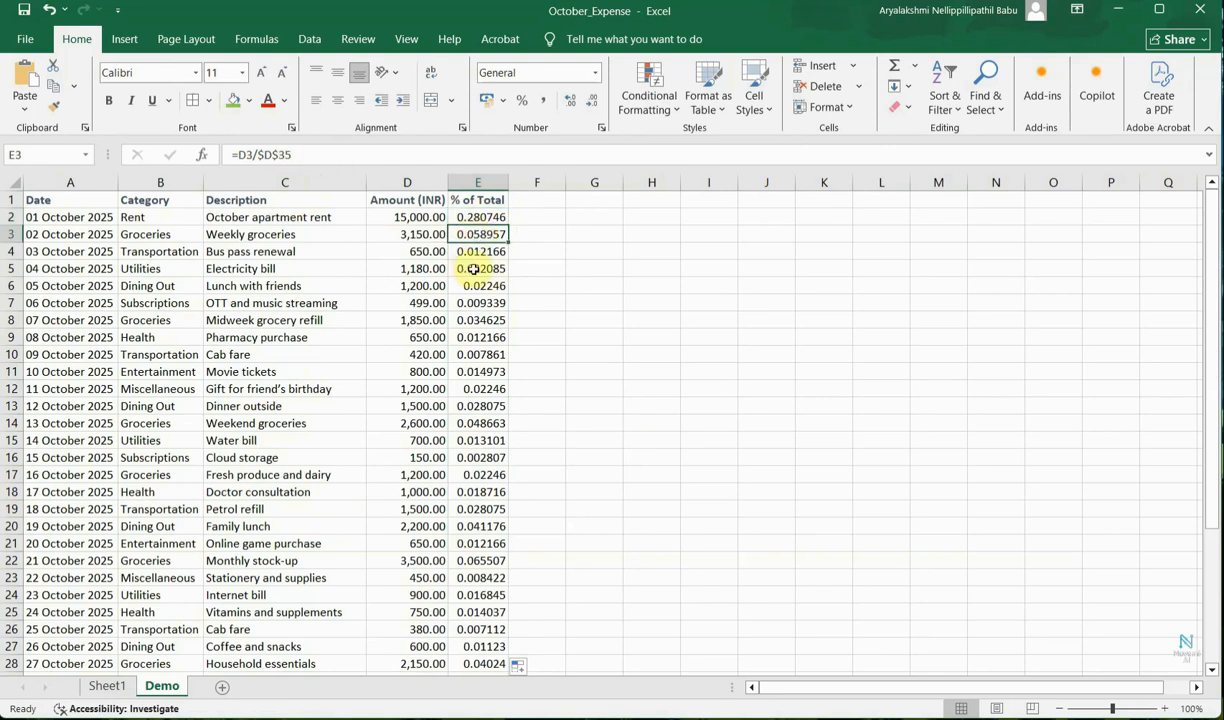
pyautogui.click(467, 252)
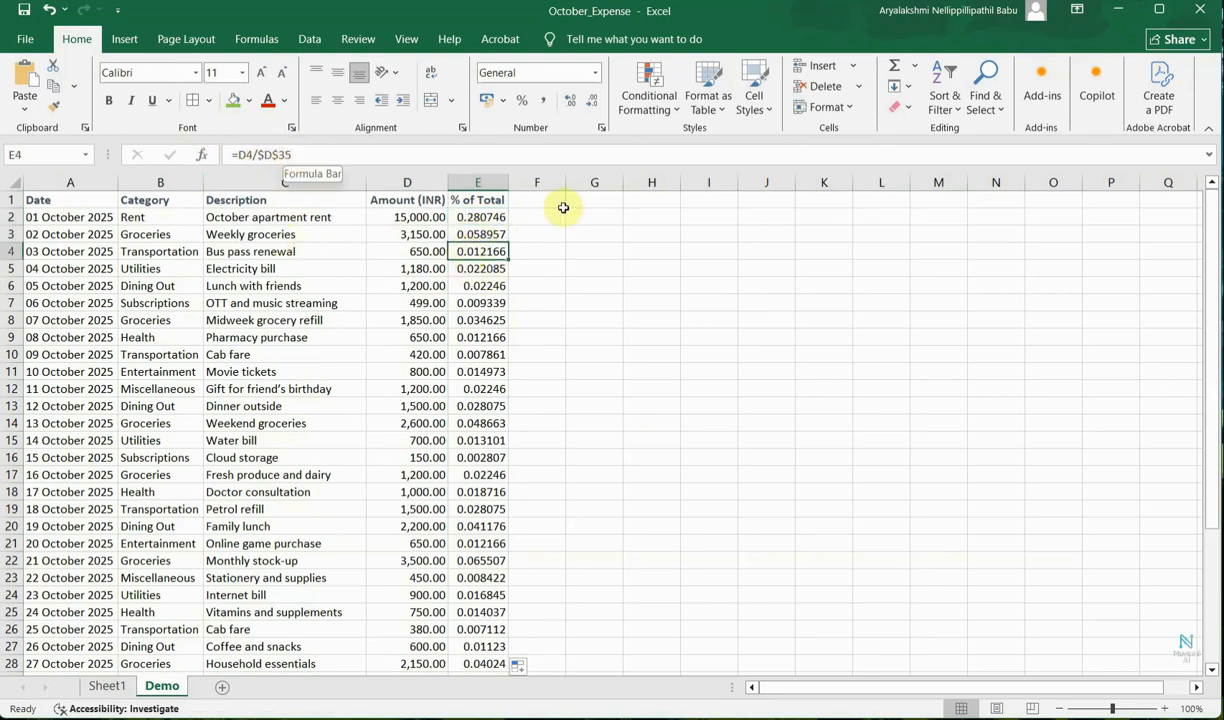
pyautogui.click(474, 270)
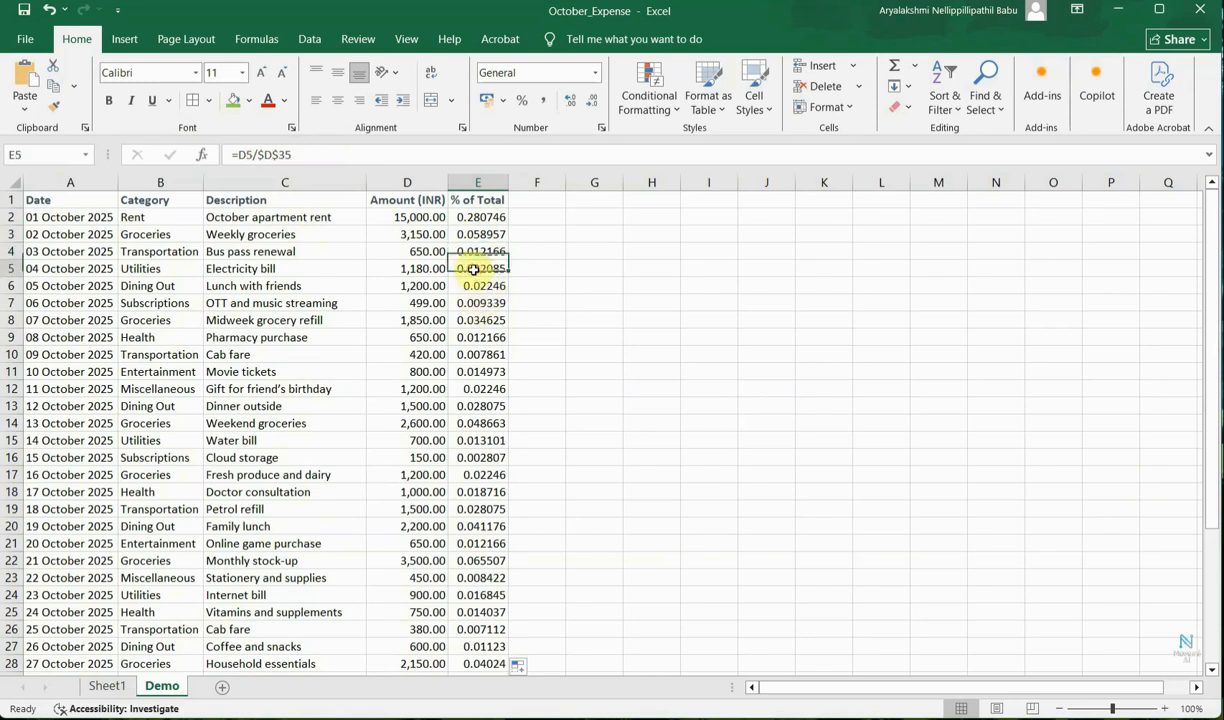
pyautogui.click(470, 286)
pyautogui.click(468, 303)
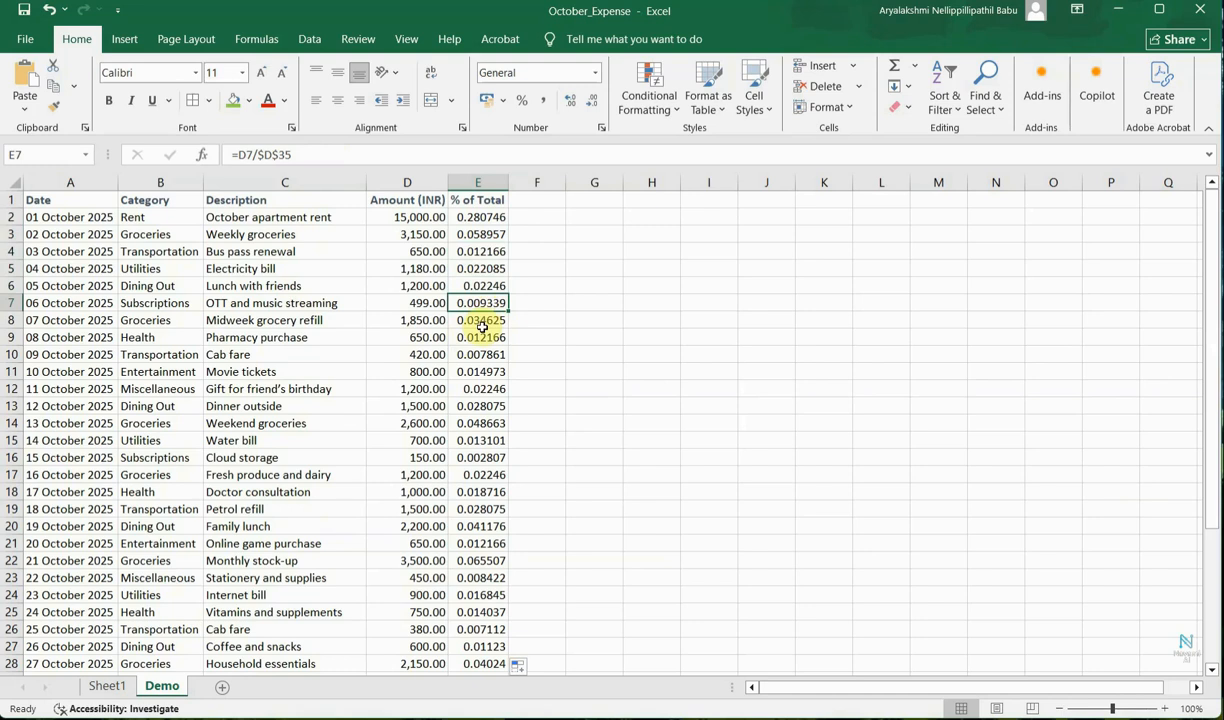
pyautogui.click(470, 252)
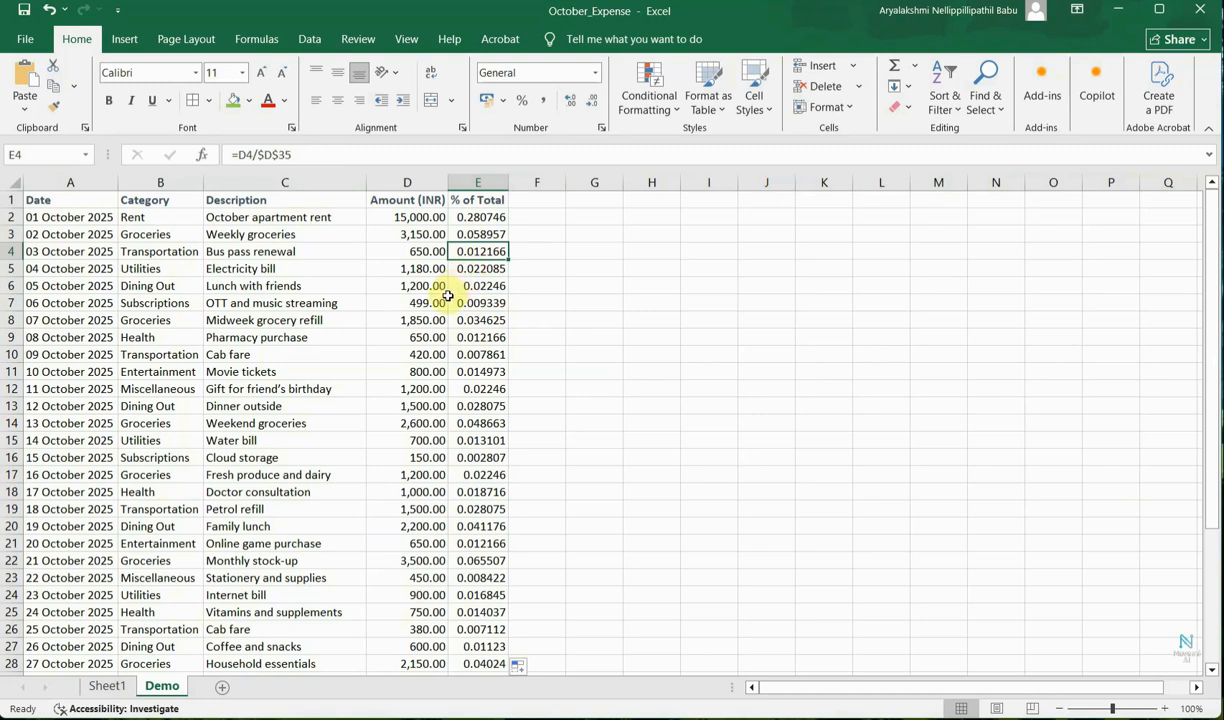
pyautogui.scroll(-3, 445, 355)
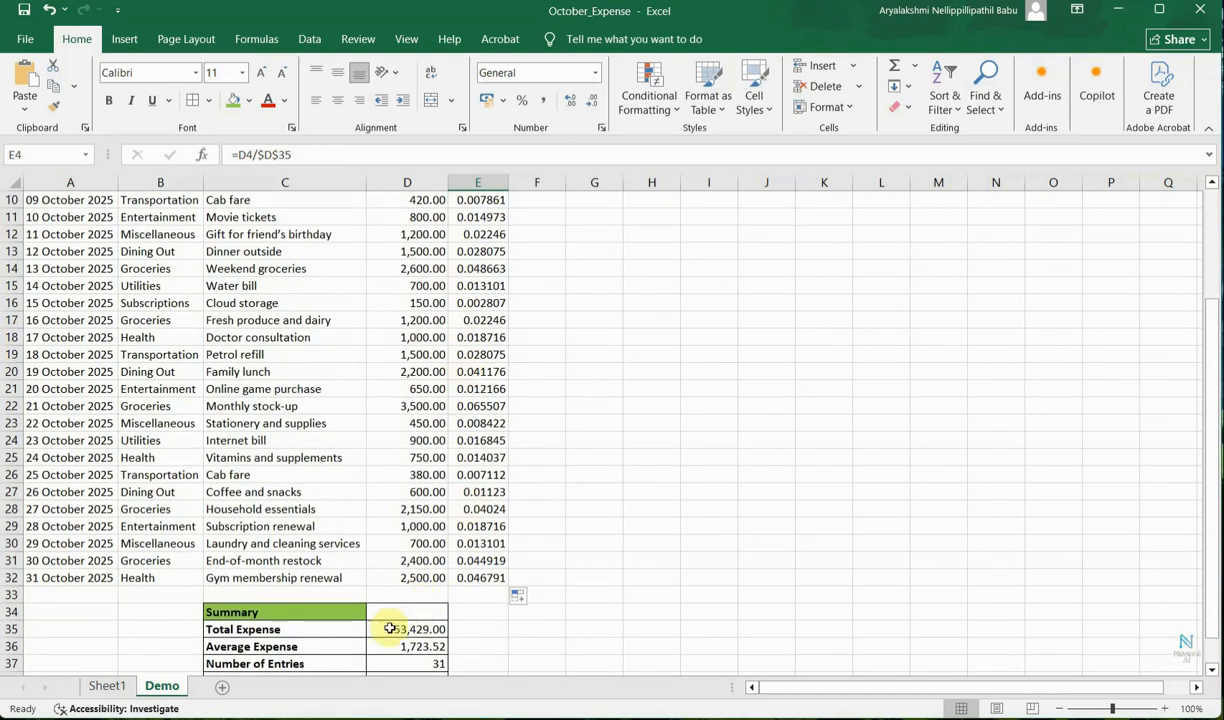
pyautogui.click(390, 628)
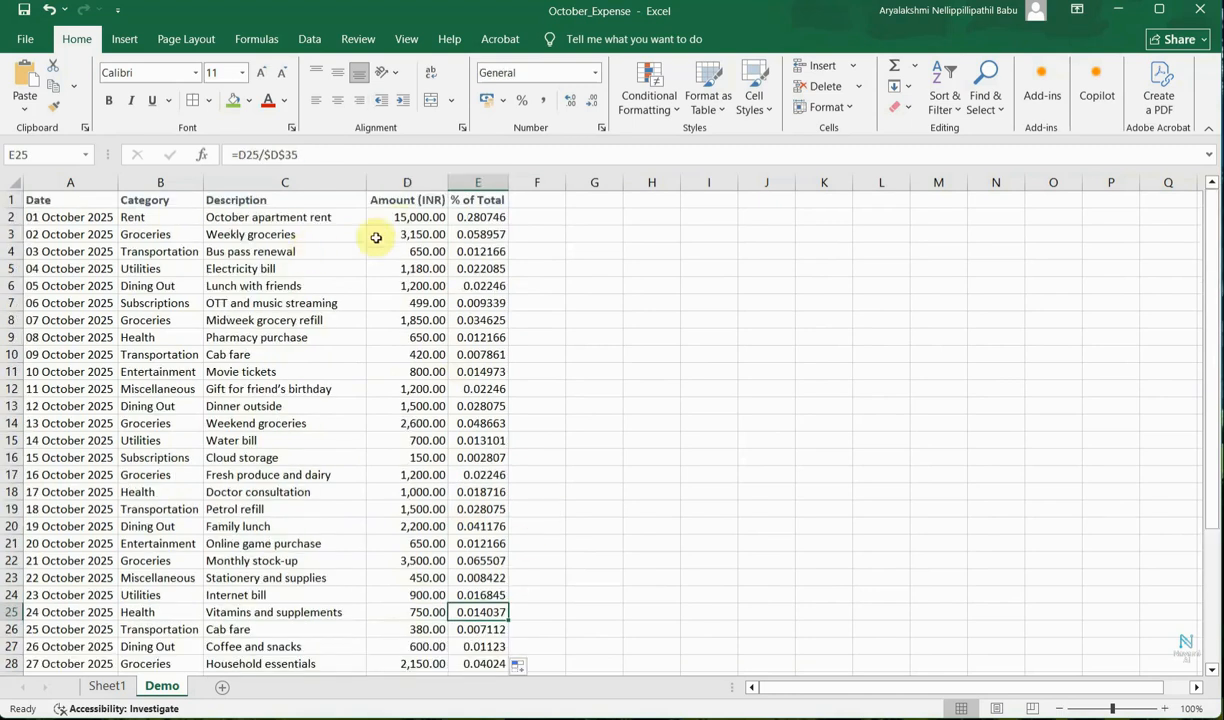
pyautogui.click(404, 218)
pyautogui.click(405, 237)
pyautogui.click(407, 253)
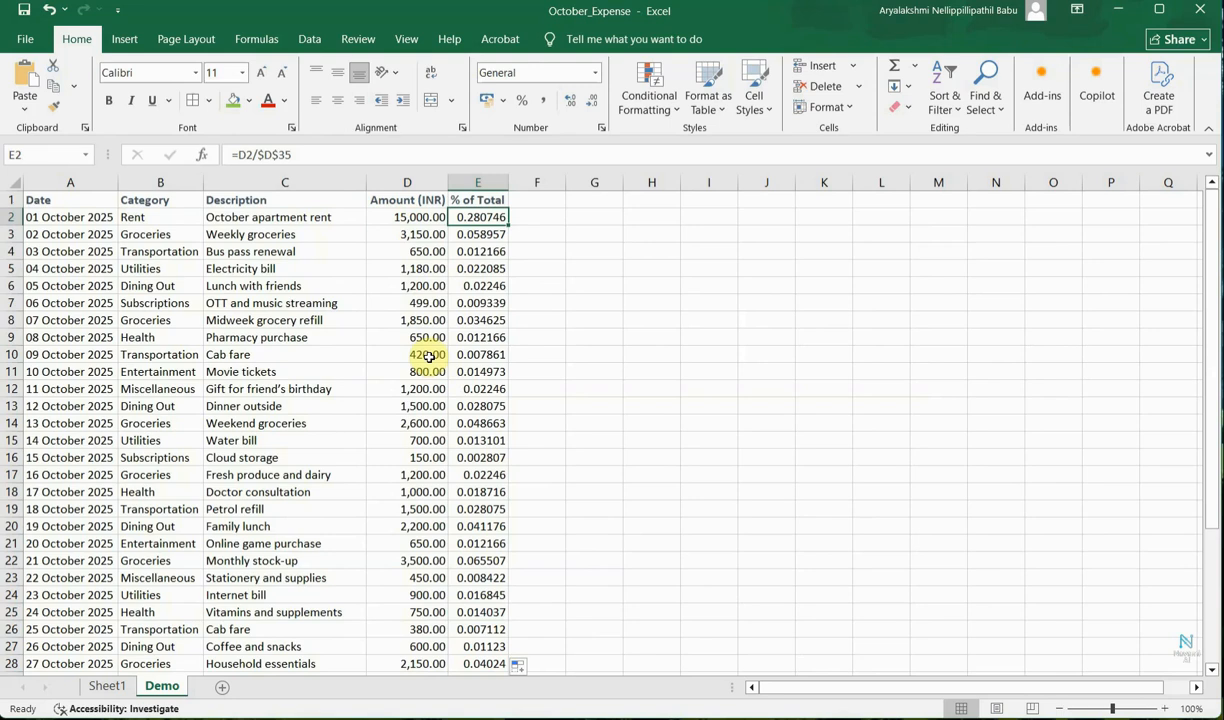
pyautogui.moveTo(258, 155); pyautogui.dragTo(301, 155)
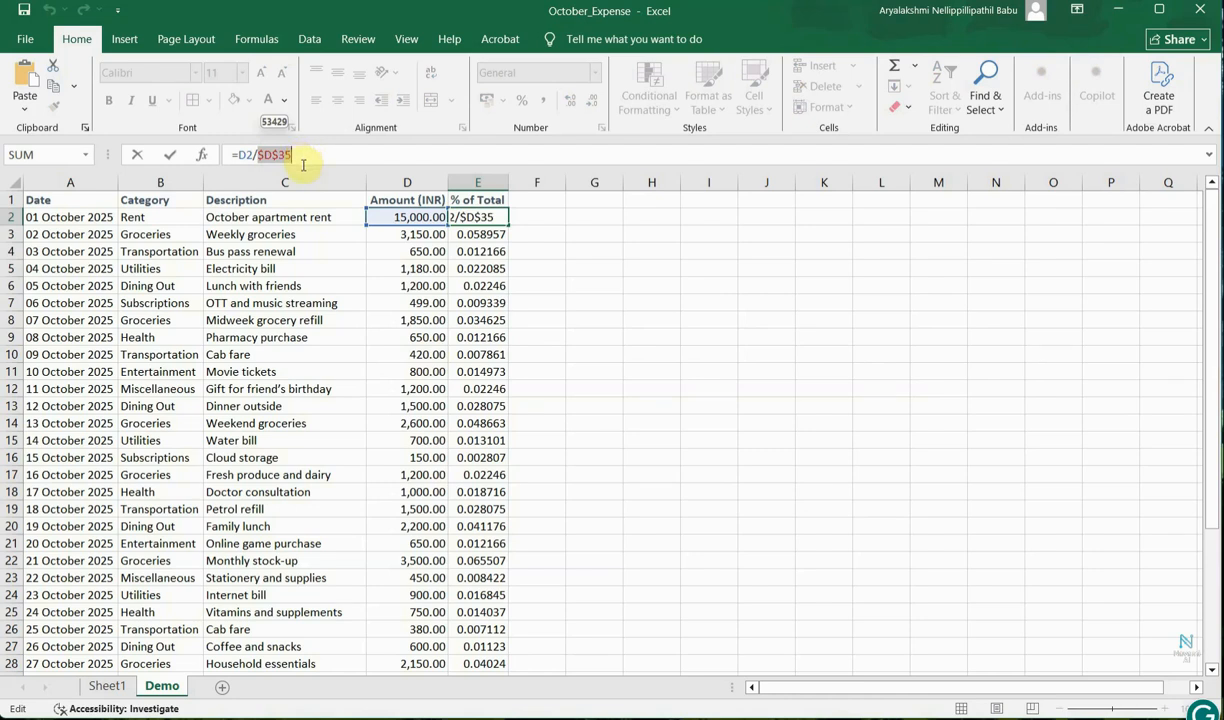
pyautogui.press('Escape')
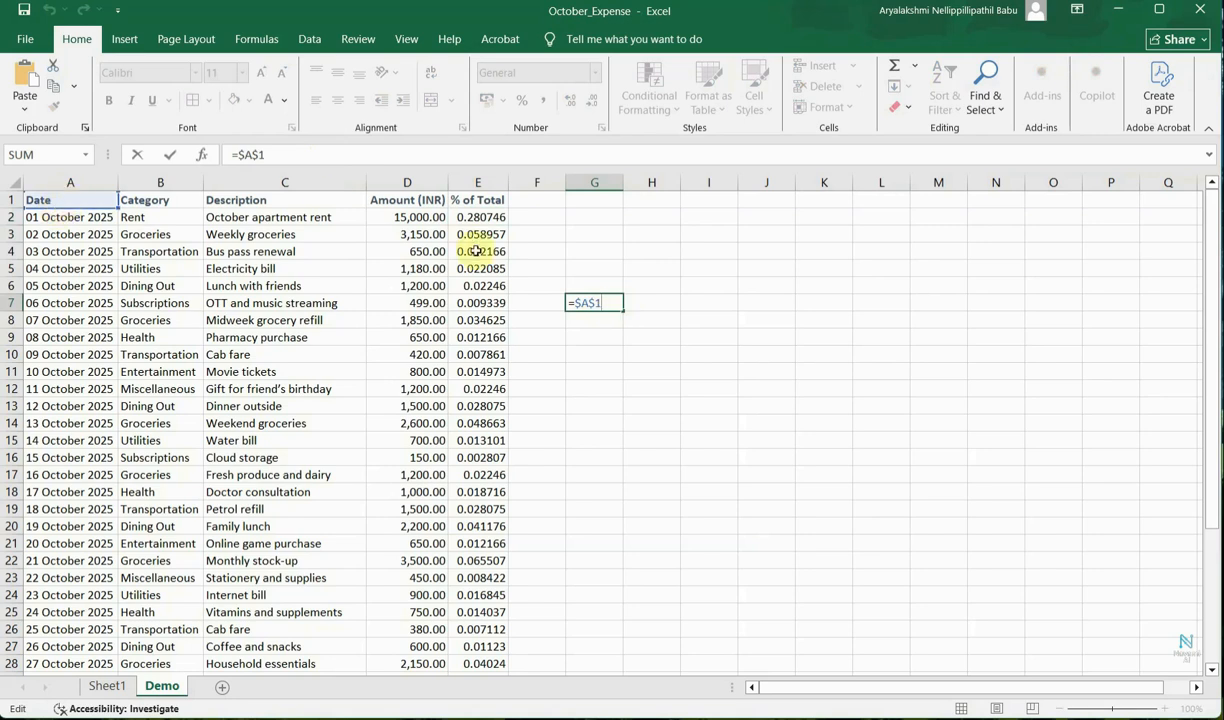
# Enter =$A$1 in G7 and fill it down to G10.
pyautogui.press('Return')
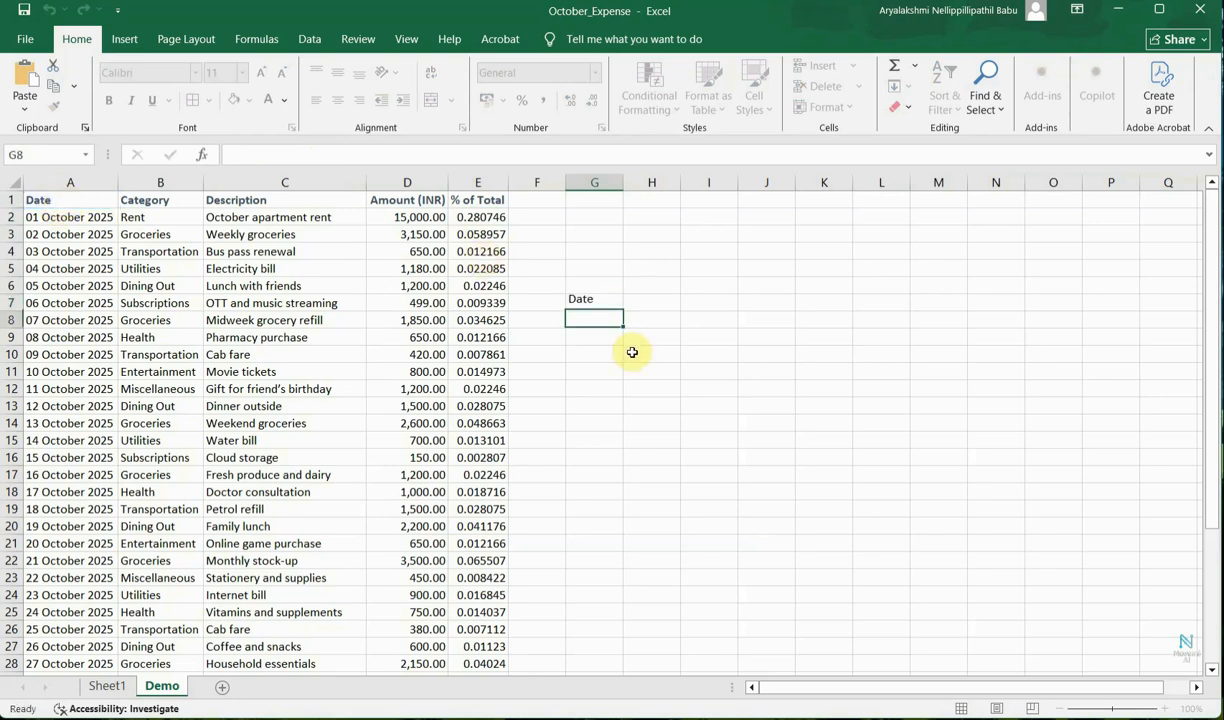
pyautogui.click(610, 303)
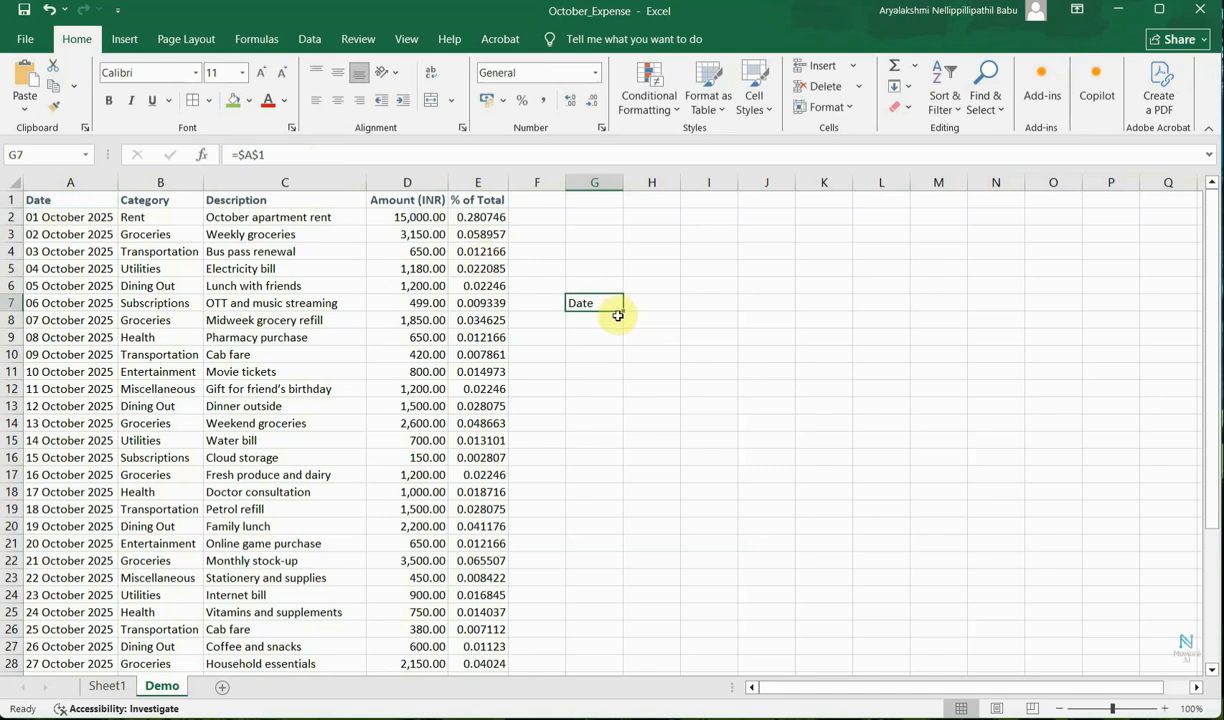
pyautogui.moveTo(626, 310); pyautogui.dragTo(622, 362)
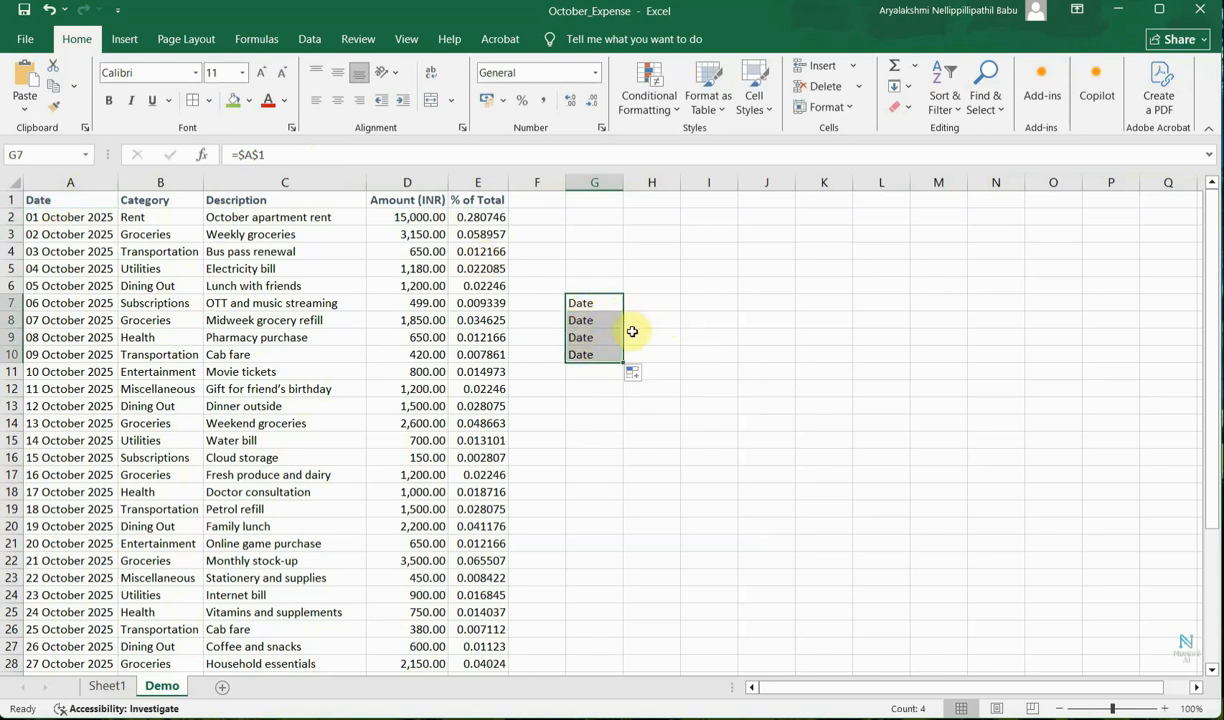
# Fill the =$B1 formula in I7 down through I11.
pyautogui.click(729, 306)
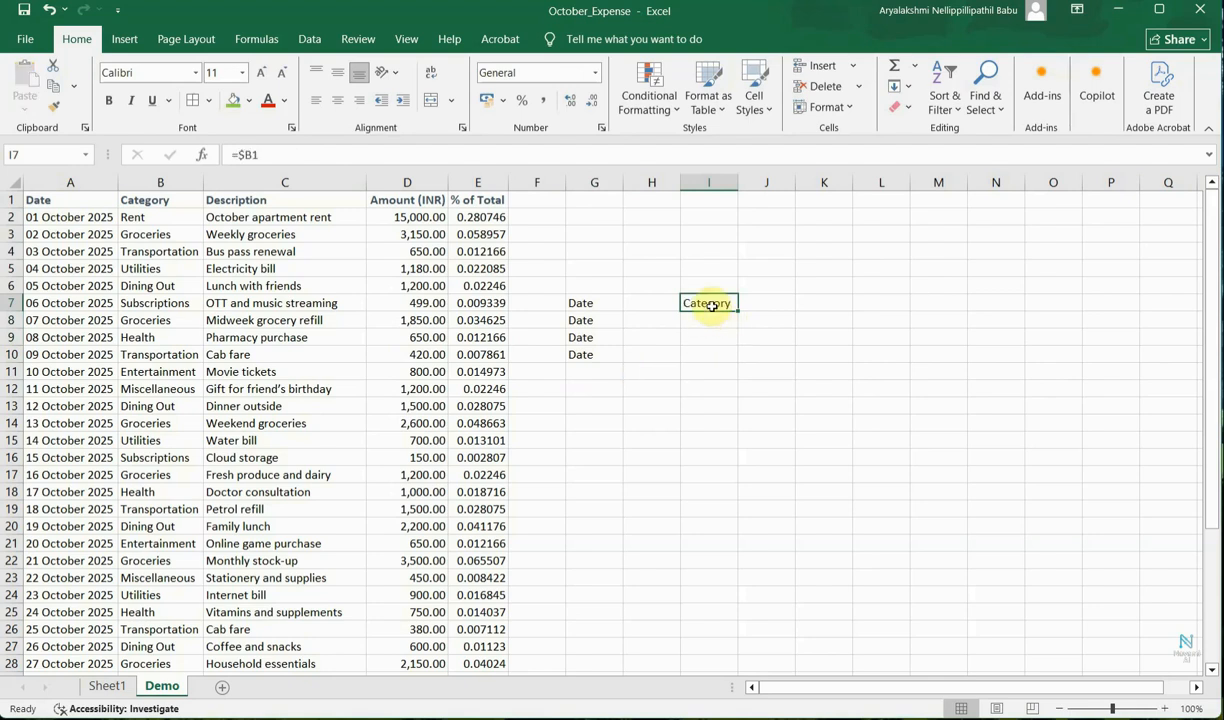
pyautogui.doubleClick(710, 304)
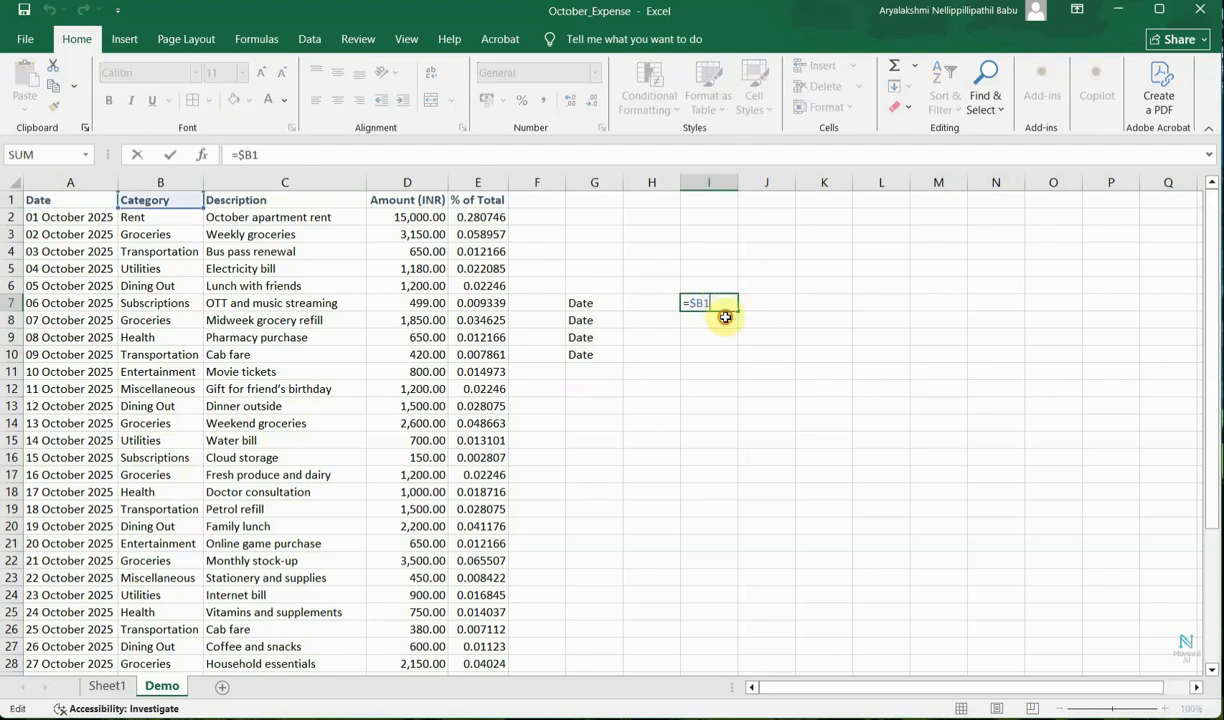
pyautogui.click(724, 319)
pyautogui.click(731, 308)
pyautogui.moveTo(736, 311); pyautogui.dragTo(732, 382)
# Inspect the formulas in I7 through I11 to see how the mixed $B reference adjusts row by row.
pyautogui.click(717, 304)
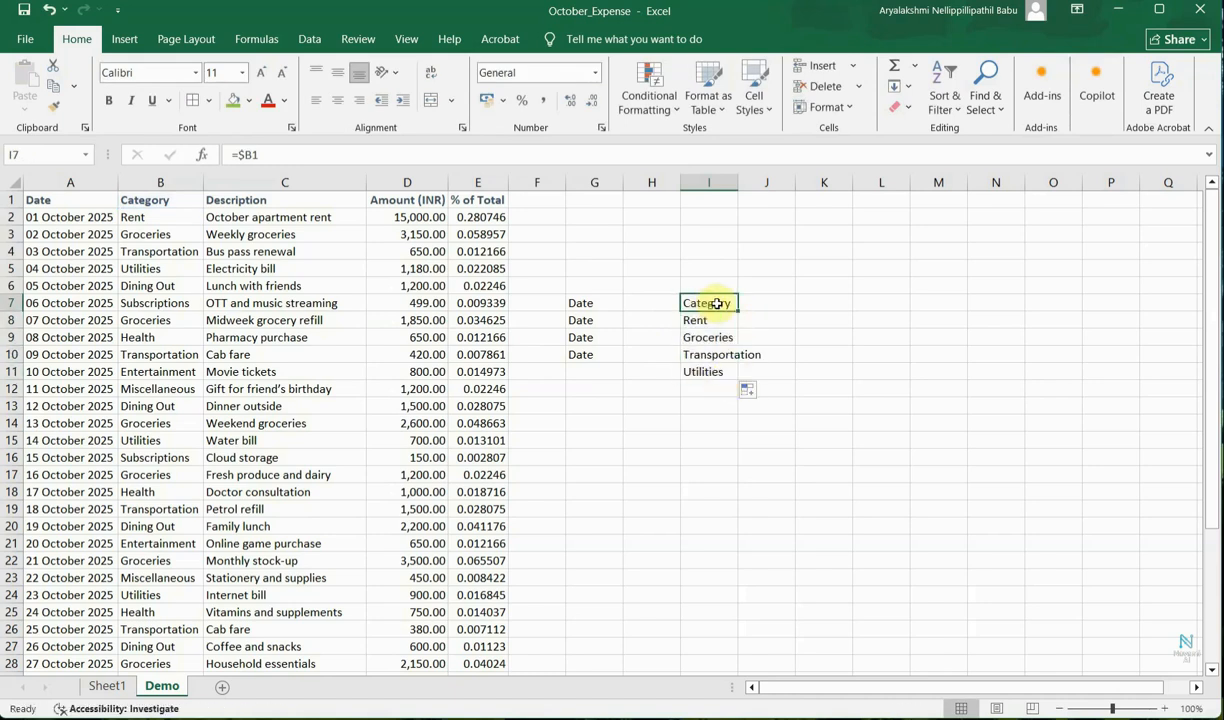
pyautogui.click(717, 316)
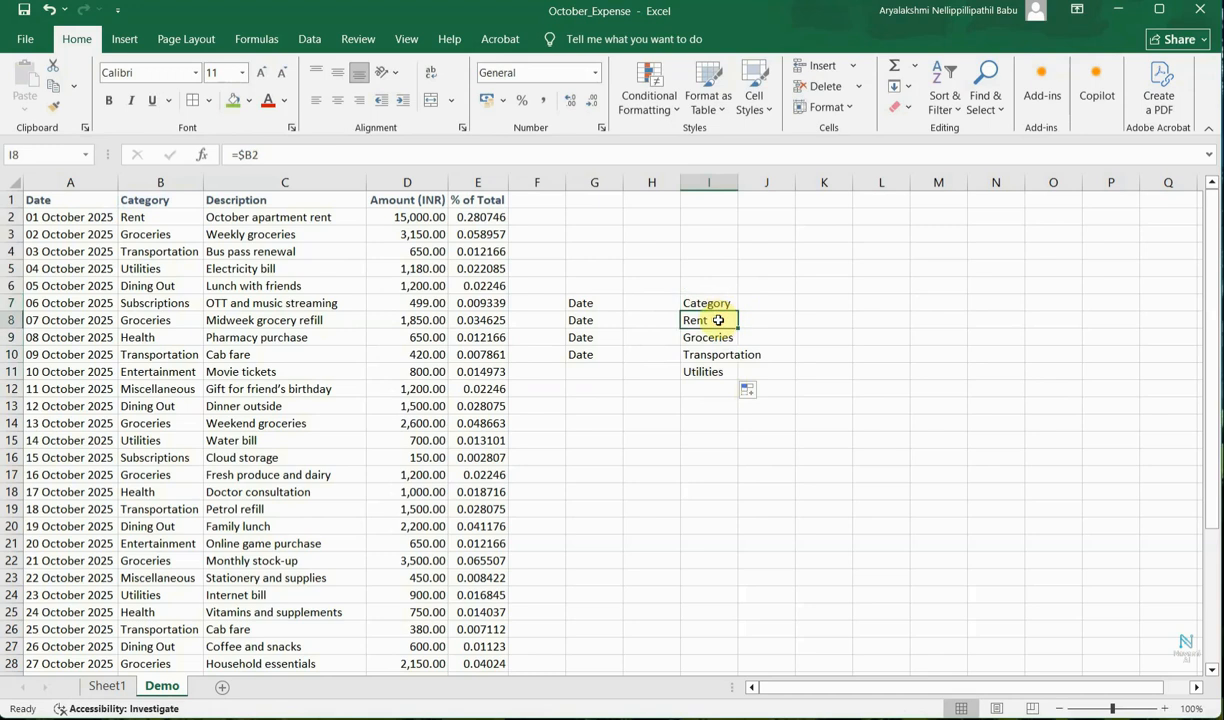
pyautogui.click(710, 304)
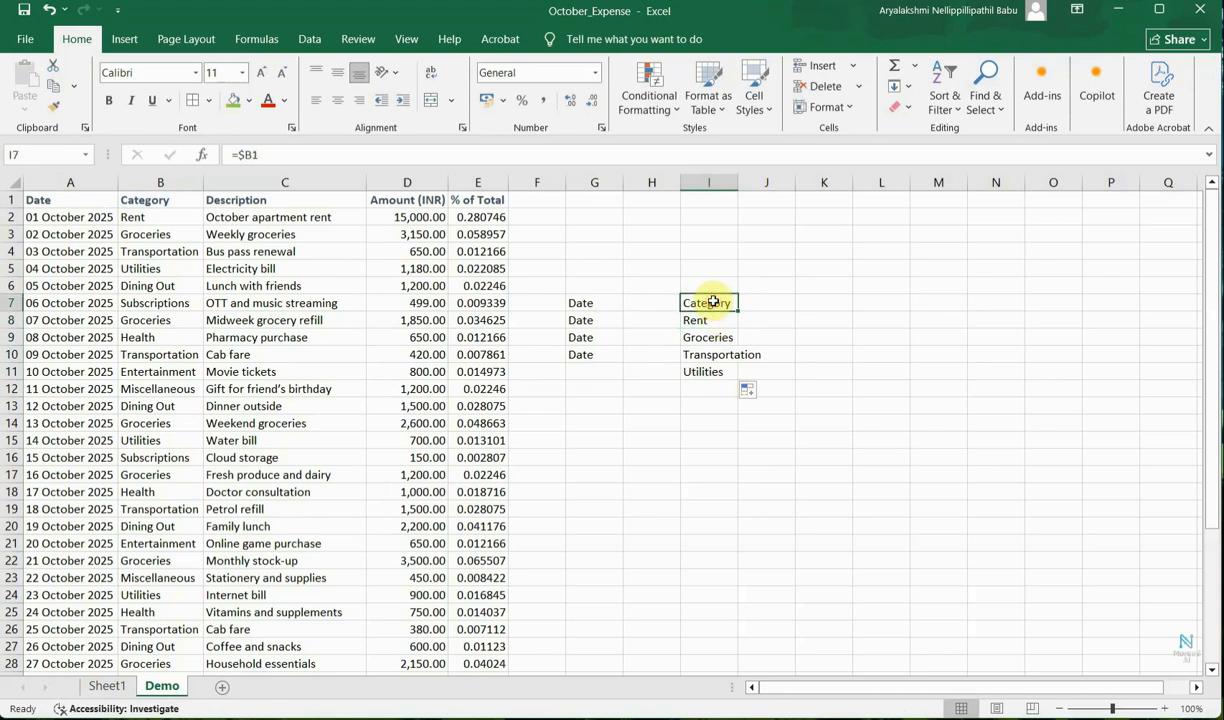
pyautogui.click(712, 321)
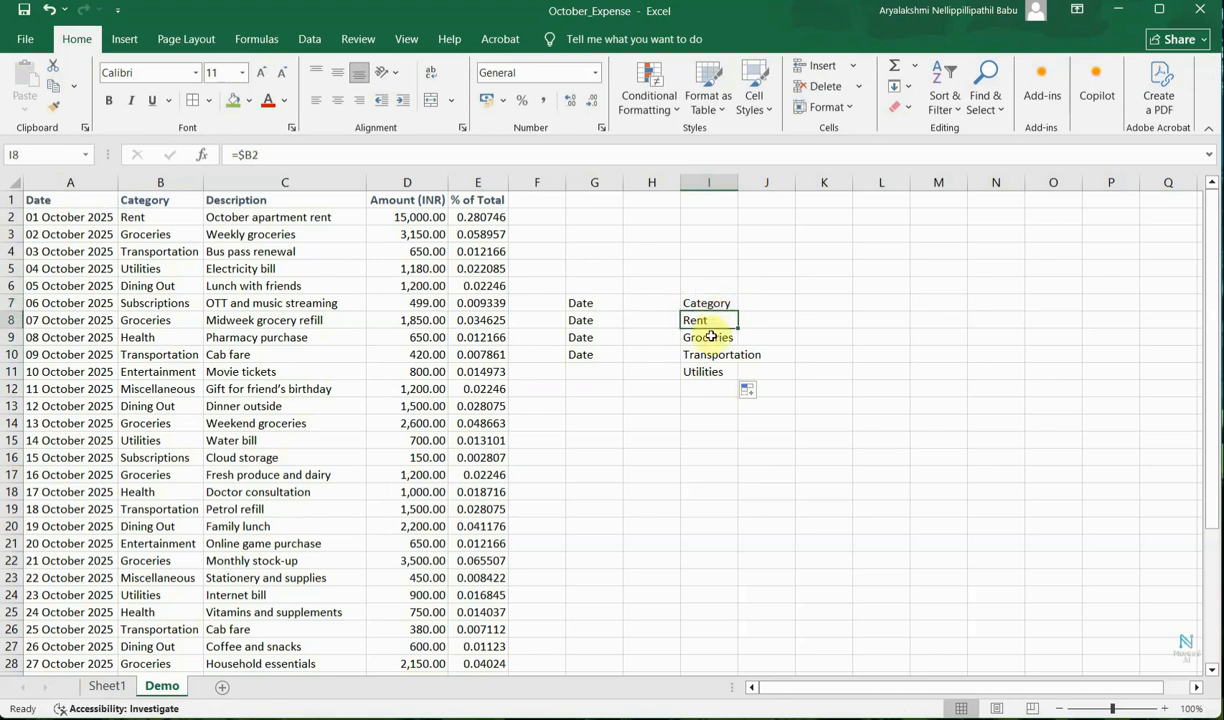
pyautogui.click(710, 338)
pyautogui.click(708, 356)
pyautogui.click(708, 372)
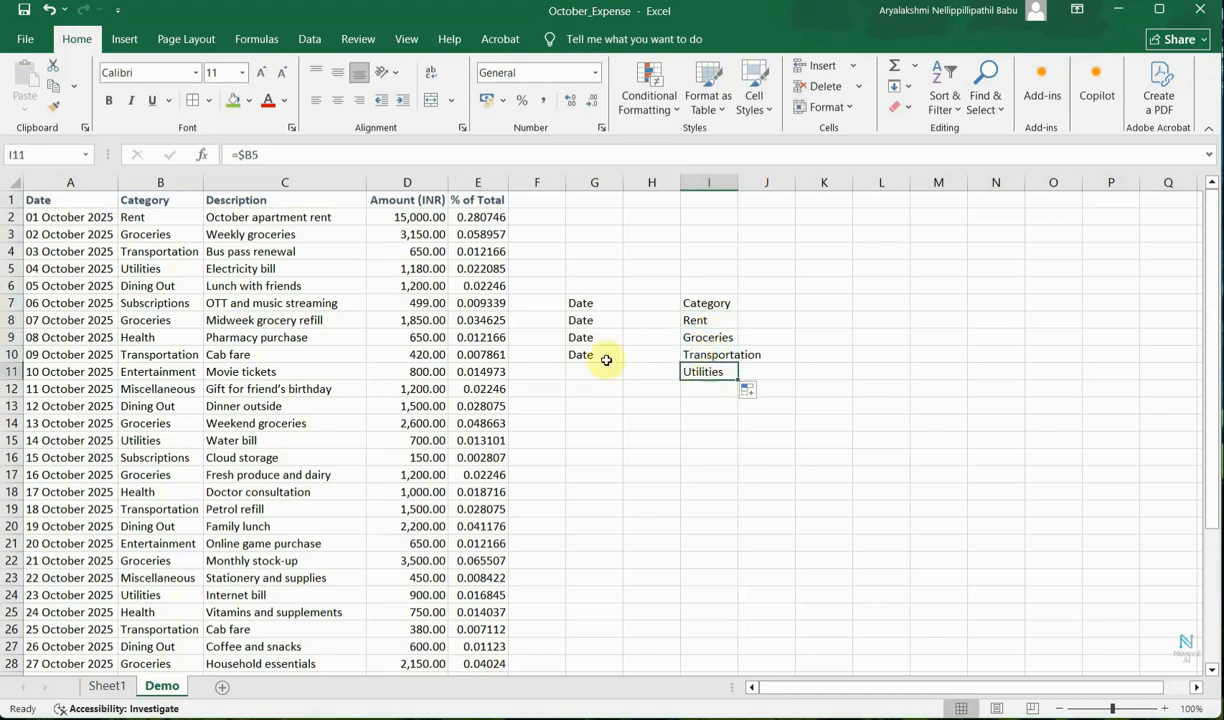
# Enter the formula =B$1 in K7 and fill it down through K11.
pyautogui.click(835, 300)
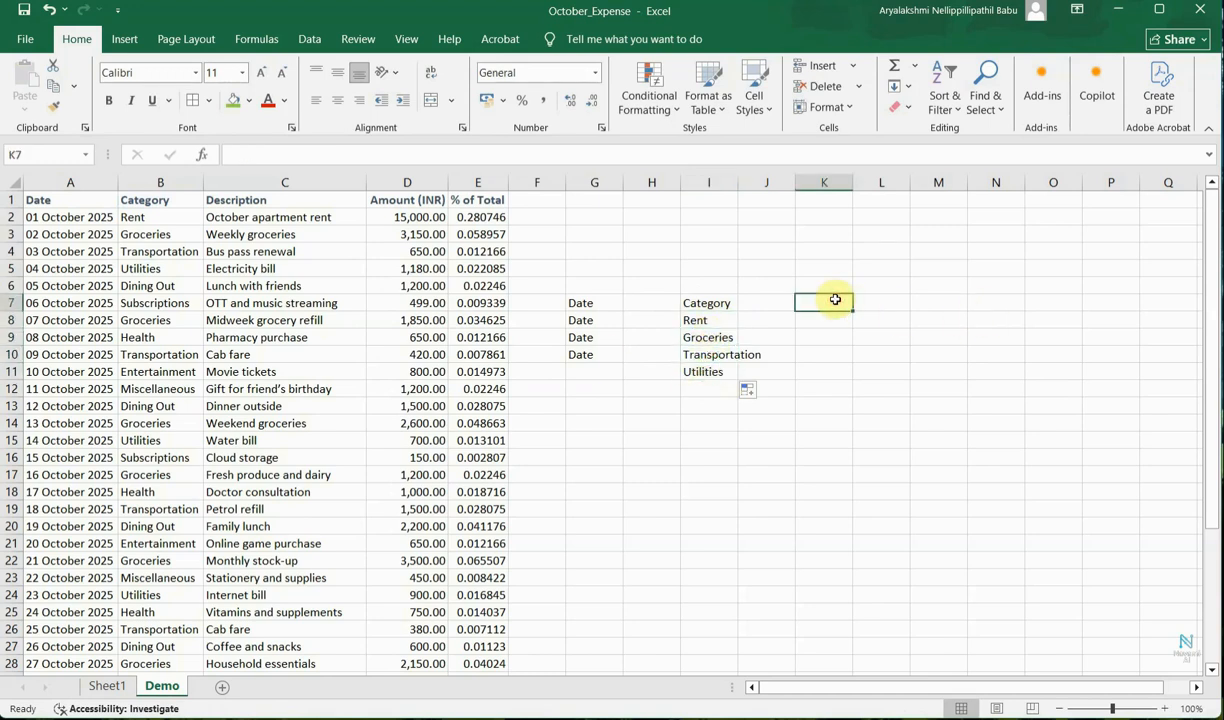
pyautogui.write('=')
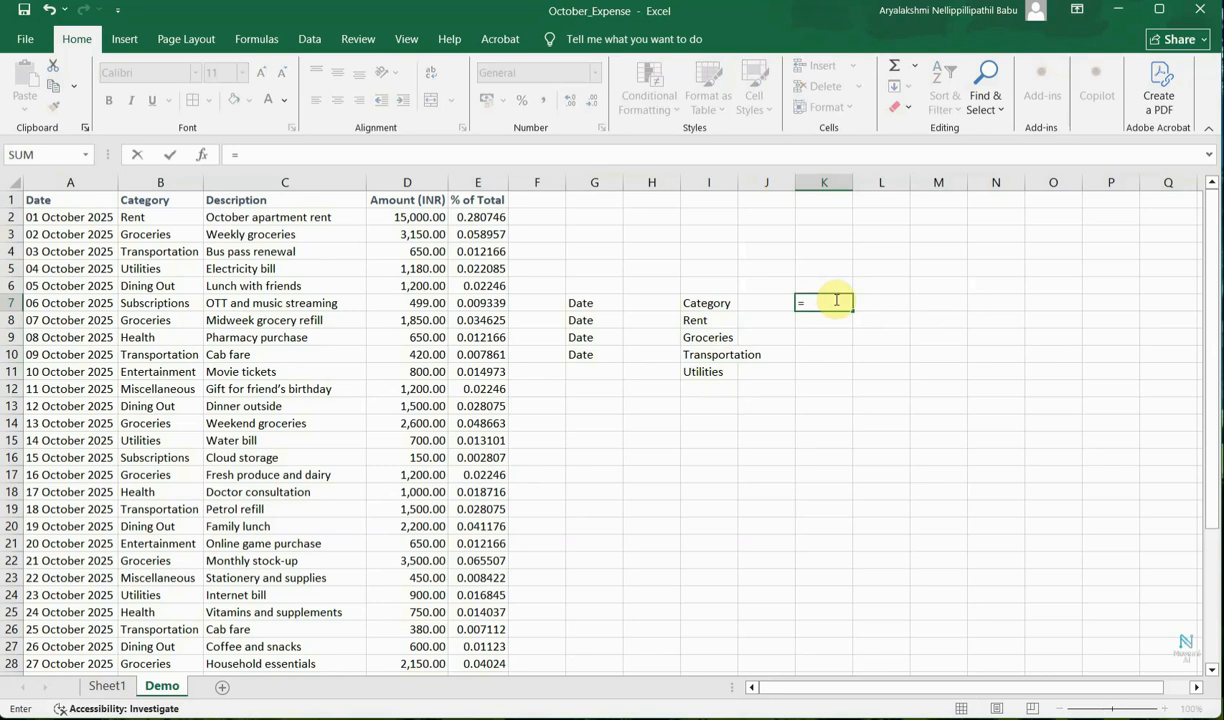
pyautogui.write('B$1')
pyautogui.press('Return')
pyautogui.press('Up')
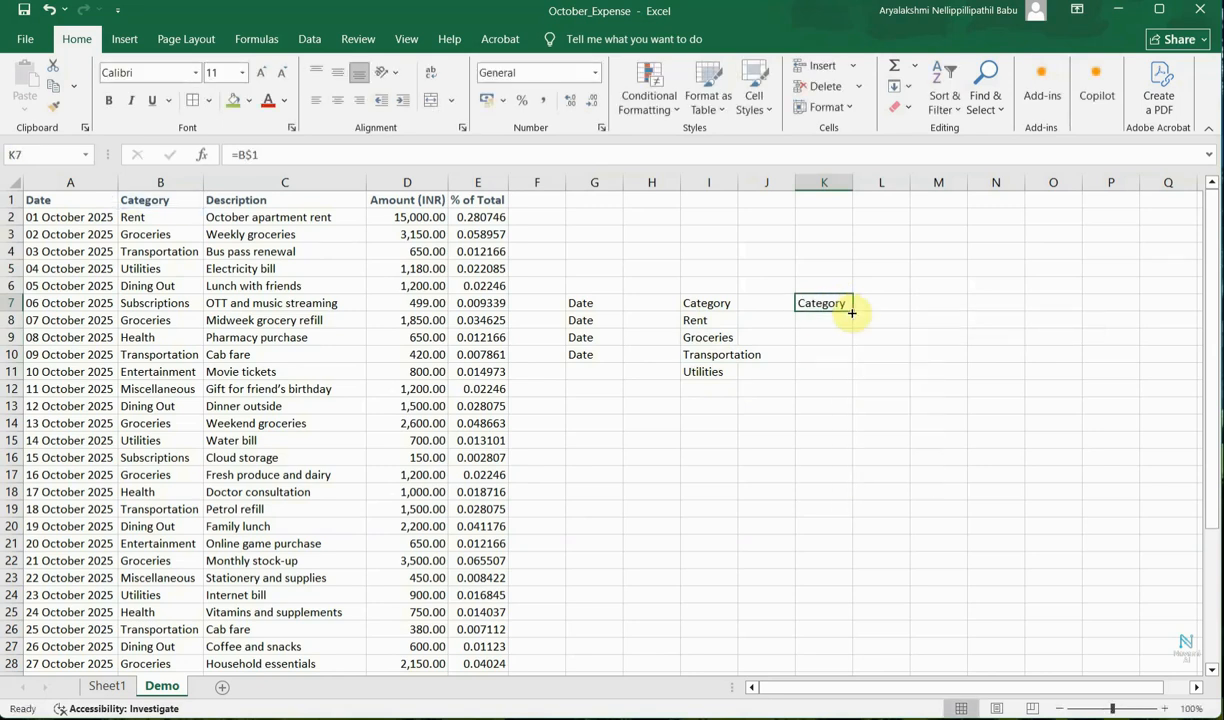
pyautogui.moveTo(851, 312); pyautogui.dragTo(847, 383)
# Fill the K7 formula across to M7.
pyautogui.click(849, 306)
pyautogui.moveTo(853, 310); pyautogui.dragTo(932, 318)
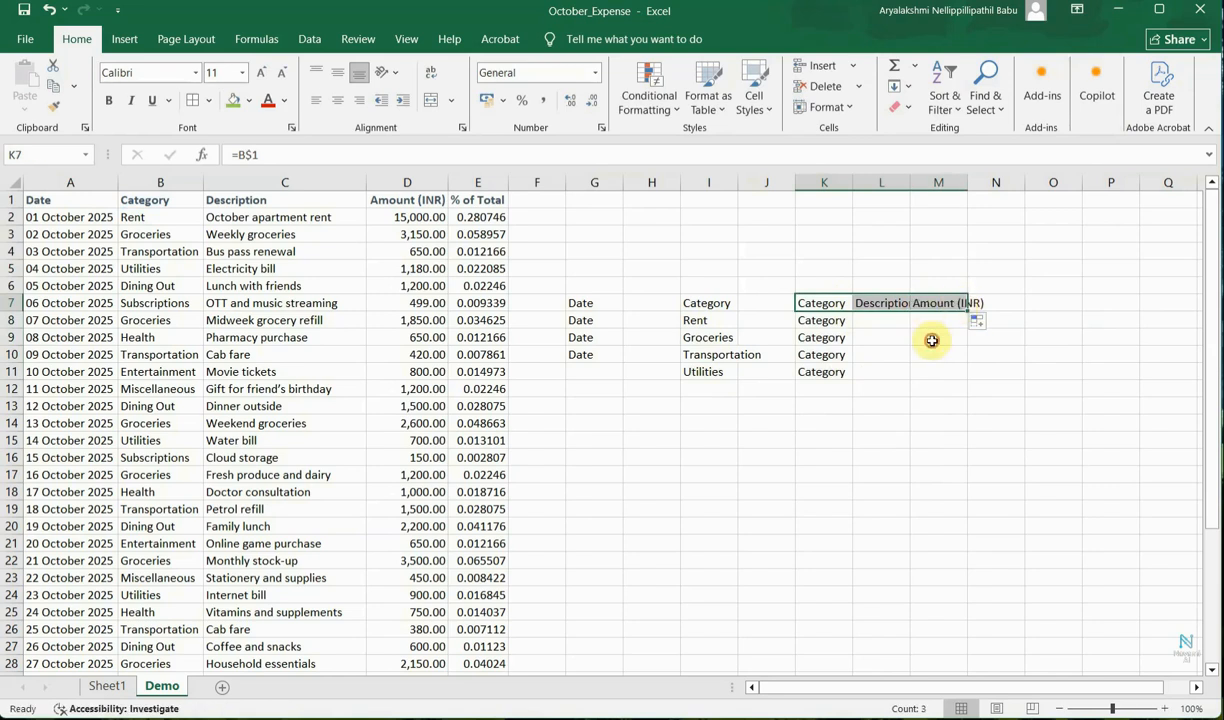
pyautogui.click(932, 337)
# Inspect the formulas in K7 through M7 and down column K to compare the locked row reference.
pyautogui.click(805, 303)
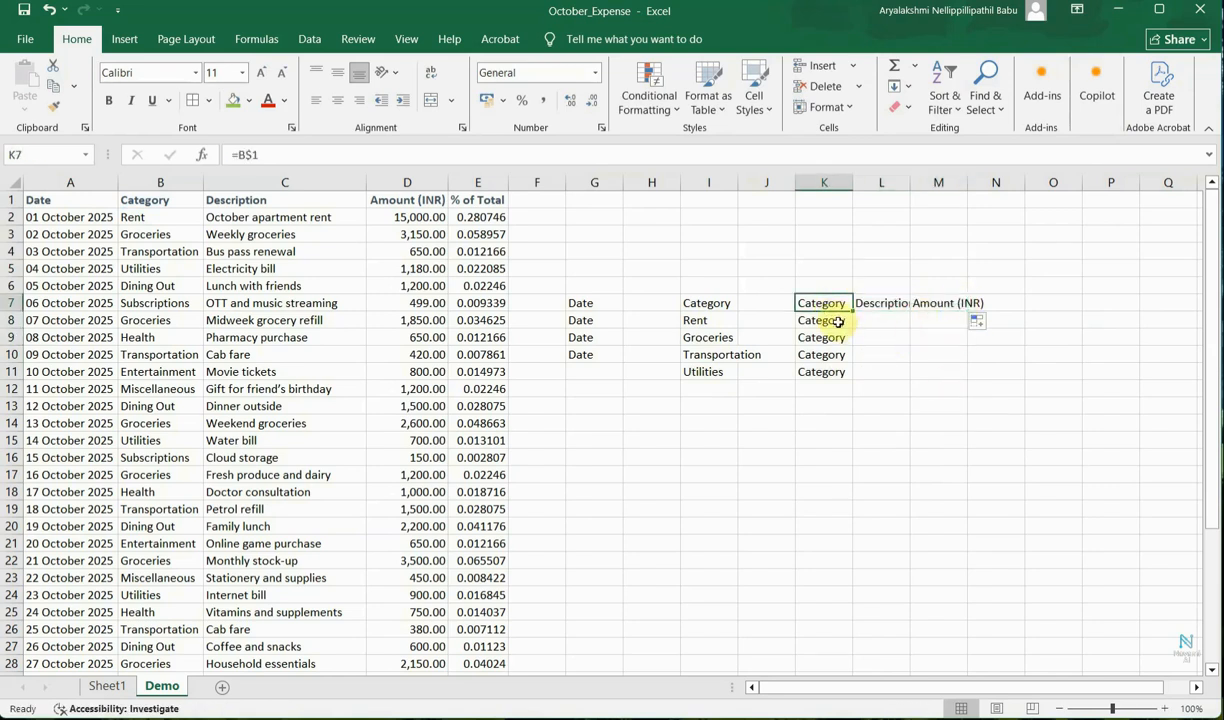
pyautogui.click(828, 323)
pyautogui.click(805, 301)
pyautogui.click(870, 302)
pyautogui.click(808, 302)
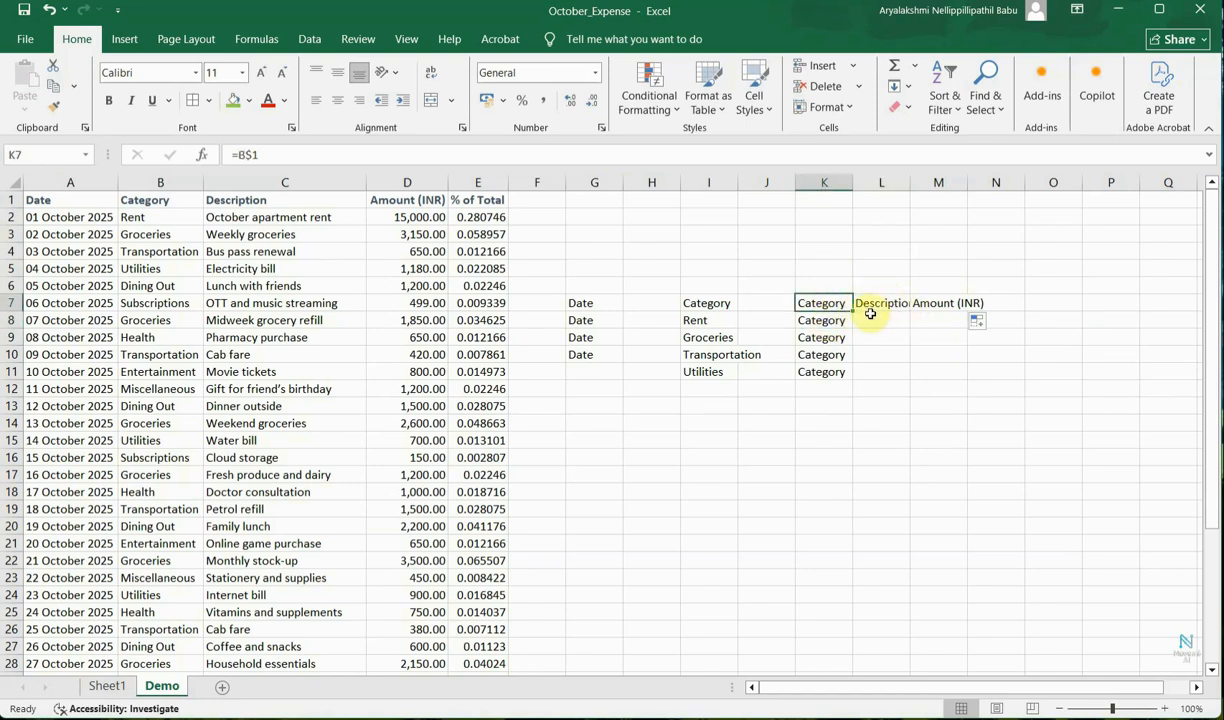
pyautogui.click(870, 304)
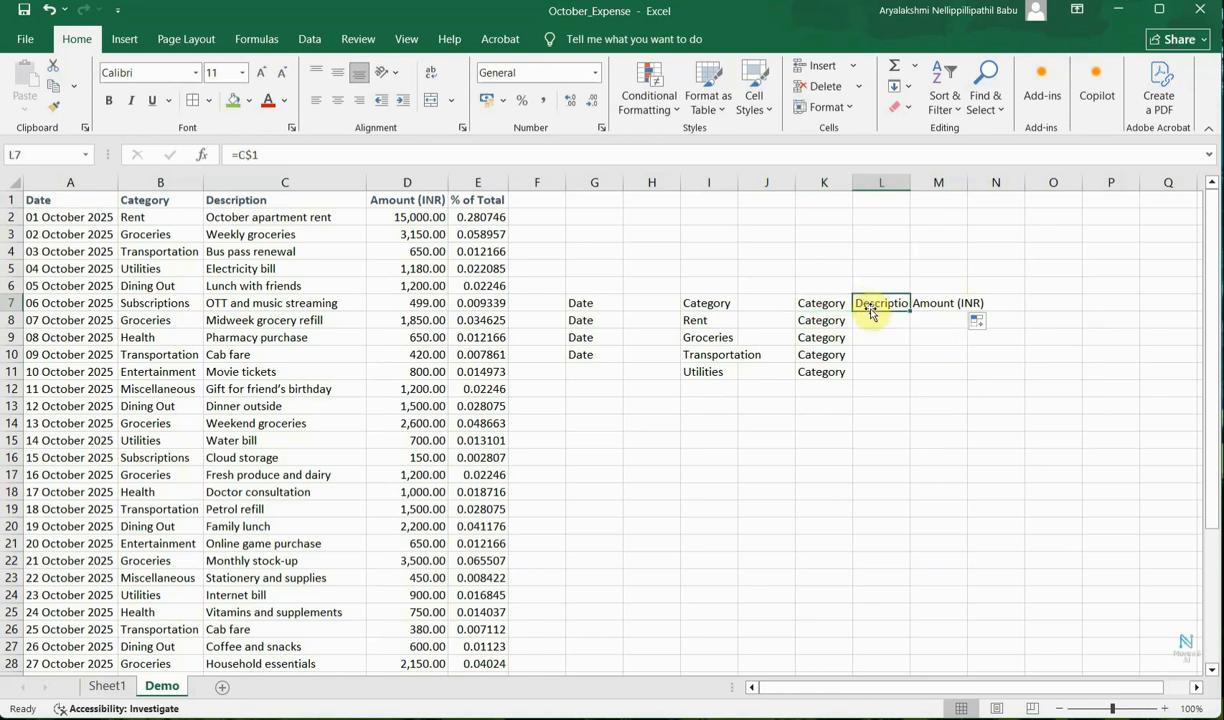
pyautogui.click(940, 304)
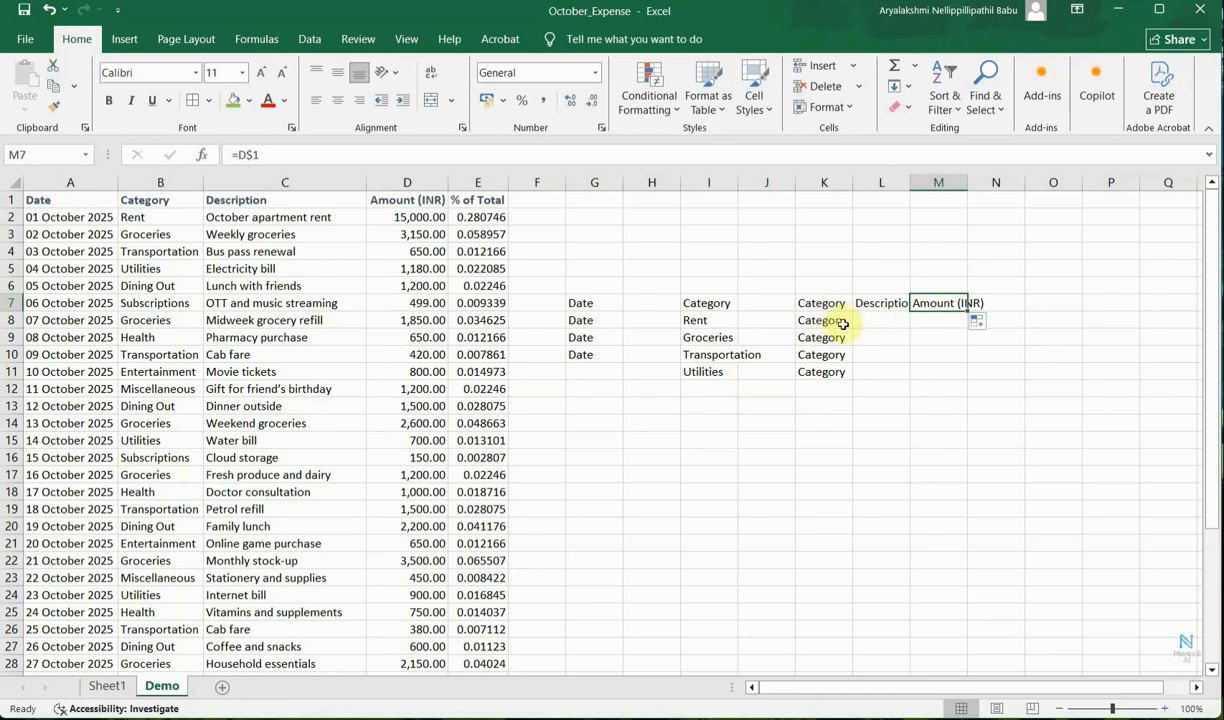
pyautogui.click(936, 406)
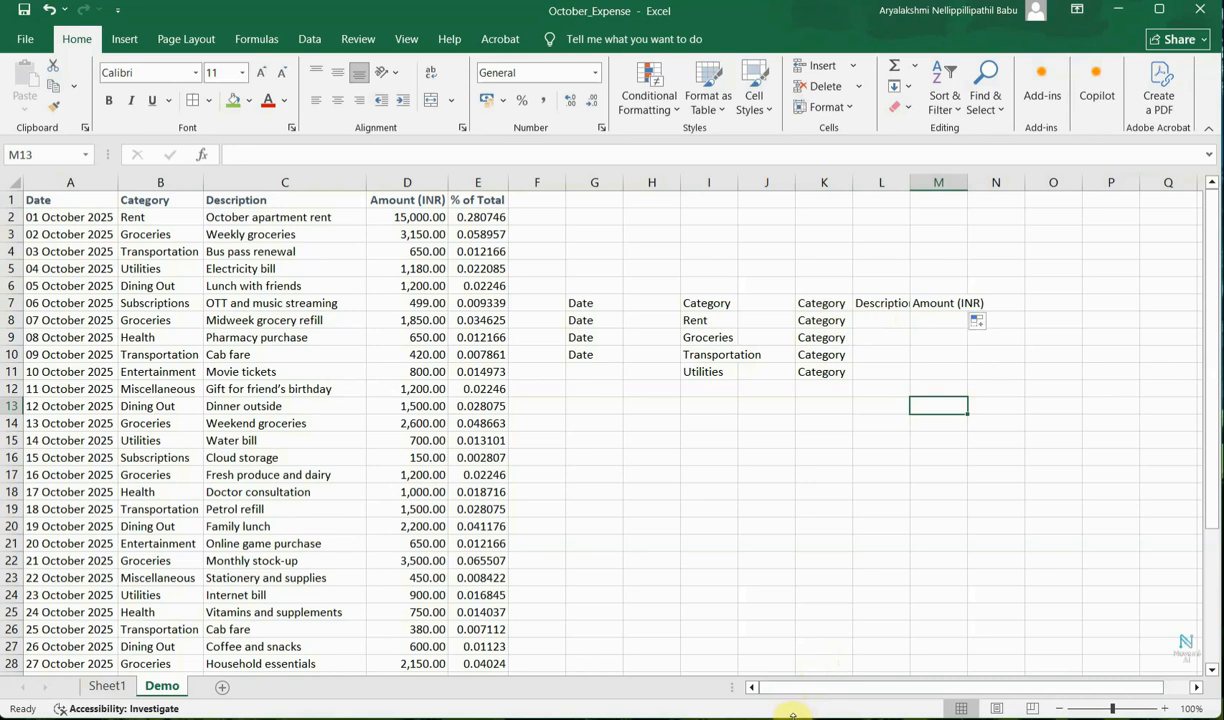
pyautogui.click(938, 526)
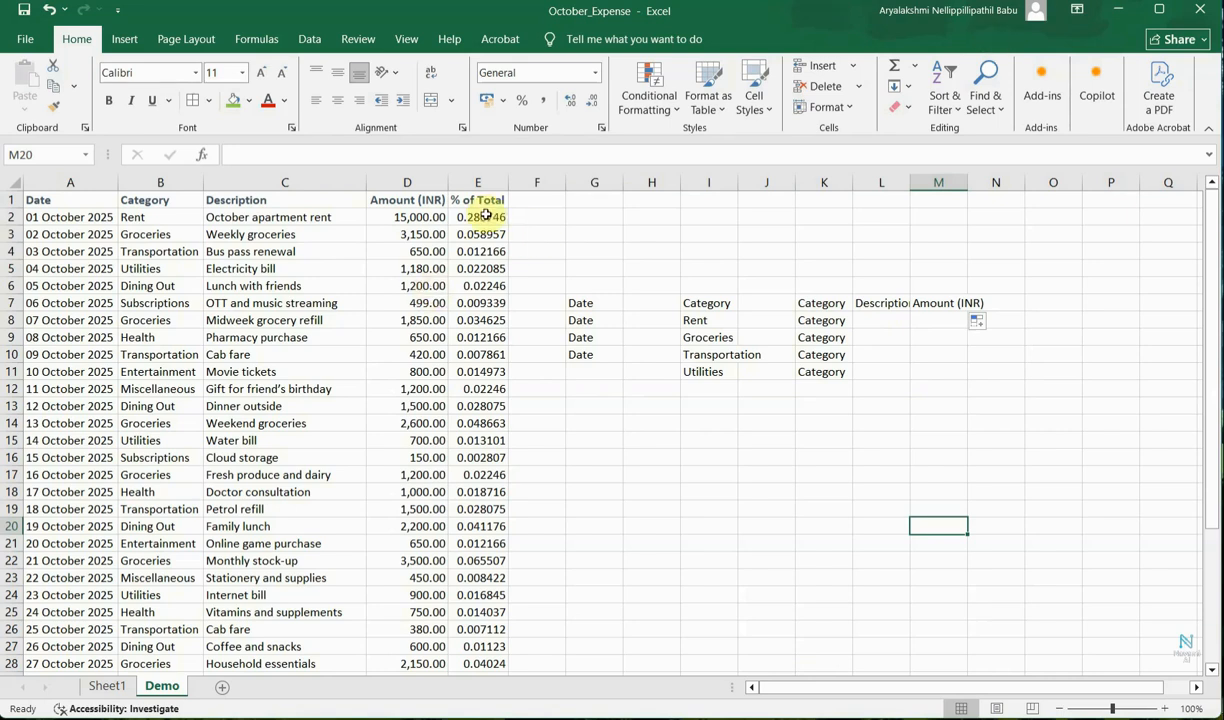
# Format the % of Total values in E2 through E32 as Percentage with 2 decimal places.
pyautogui.moveTo(478, 217); pyautogui.dragTo(478, 526)
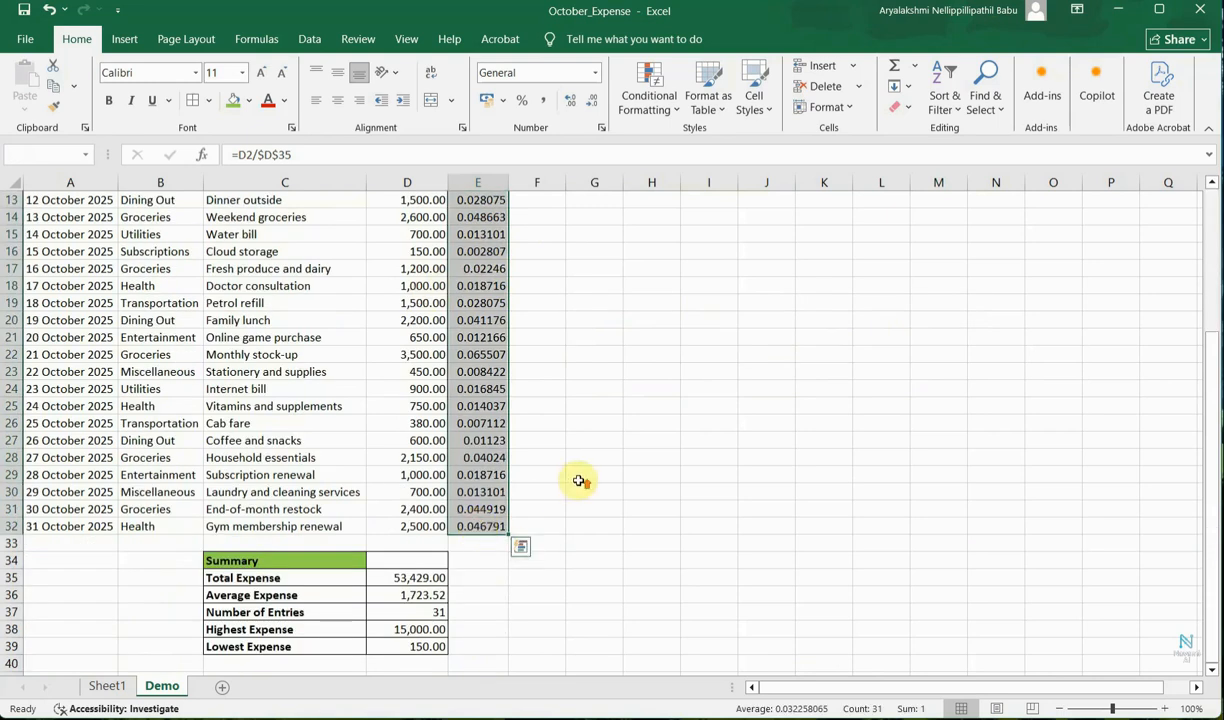
pyautogui.scroll(4, 593, 511)
pyautogui.rightClick(478, 367)
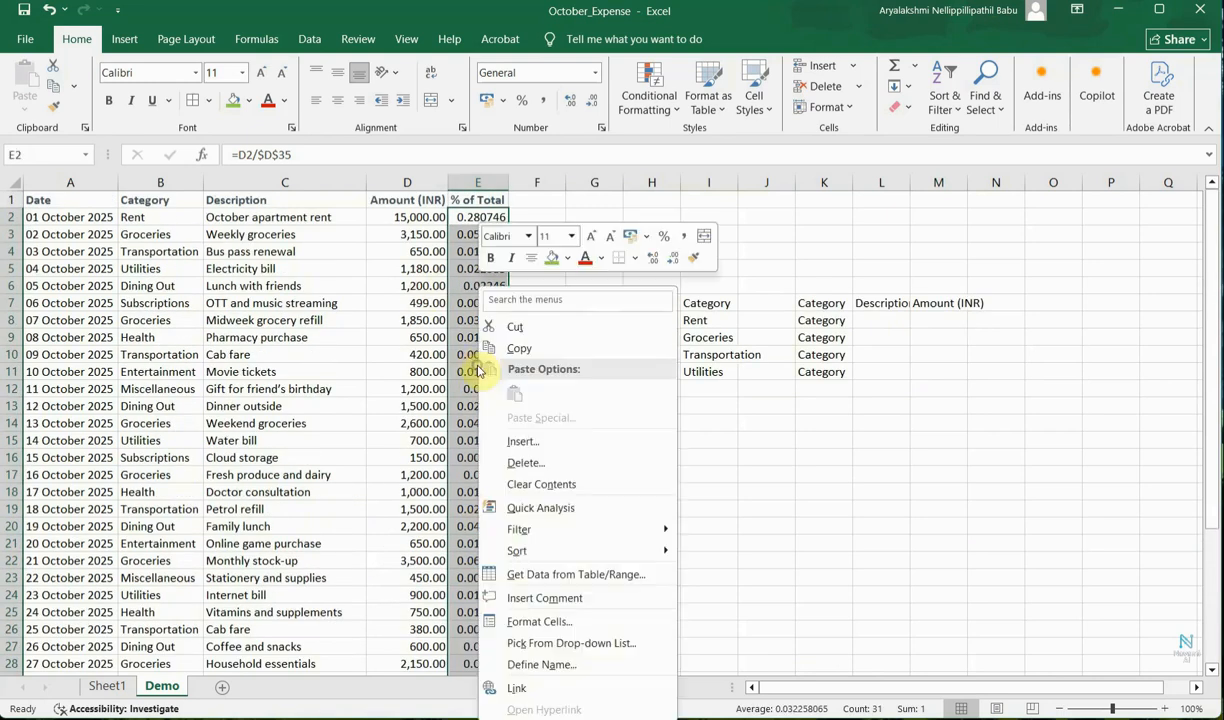
pyautogui.click(562, 625)
pyautogui.click(360, 451)
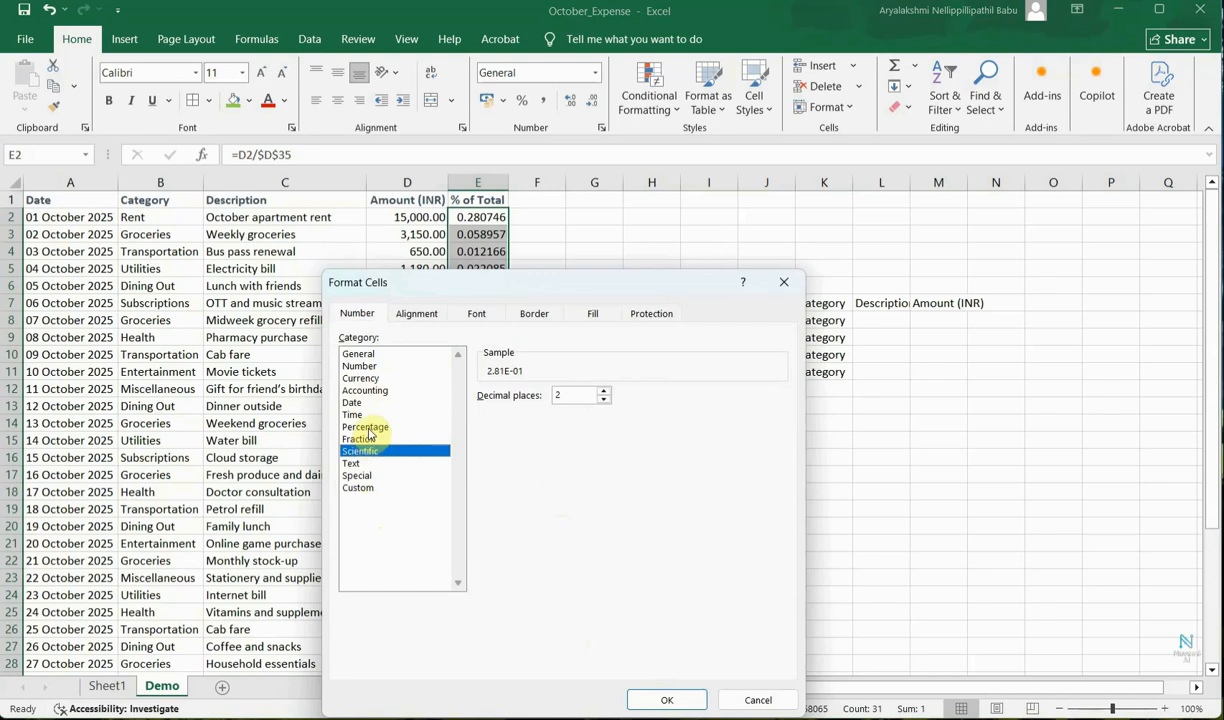
pyautogui.click(367, 427)
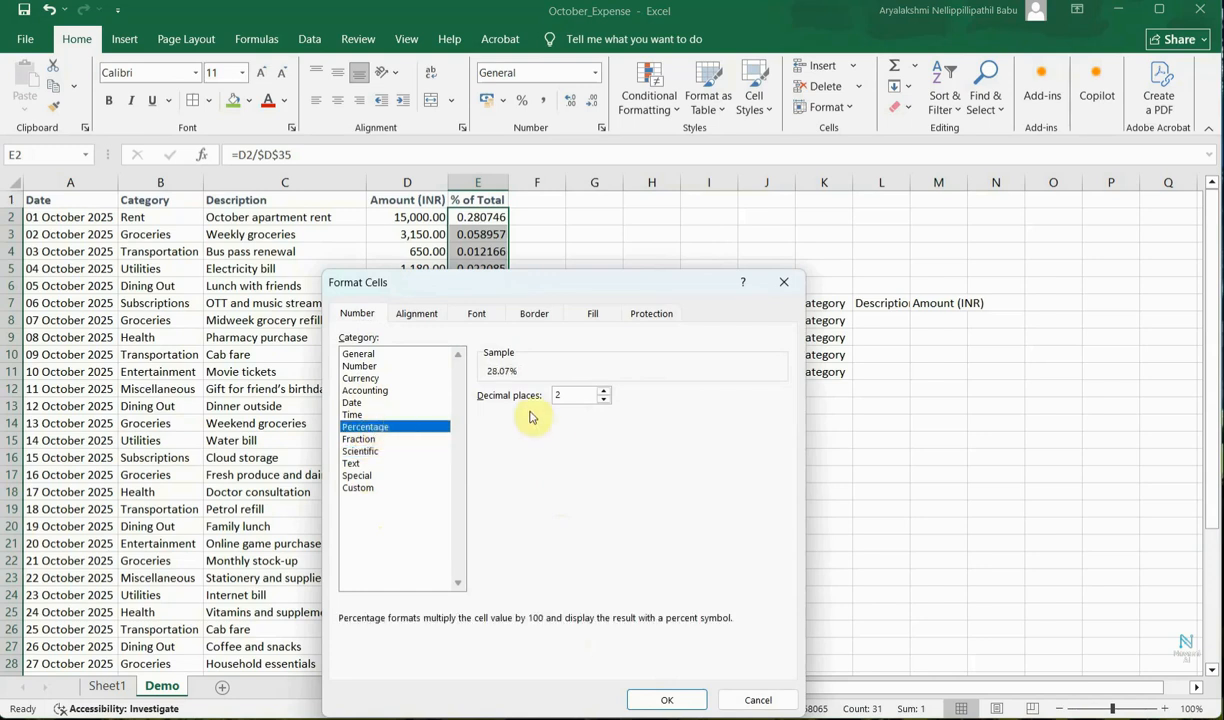
pyautogui.click(562, 397)
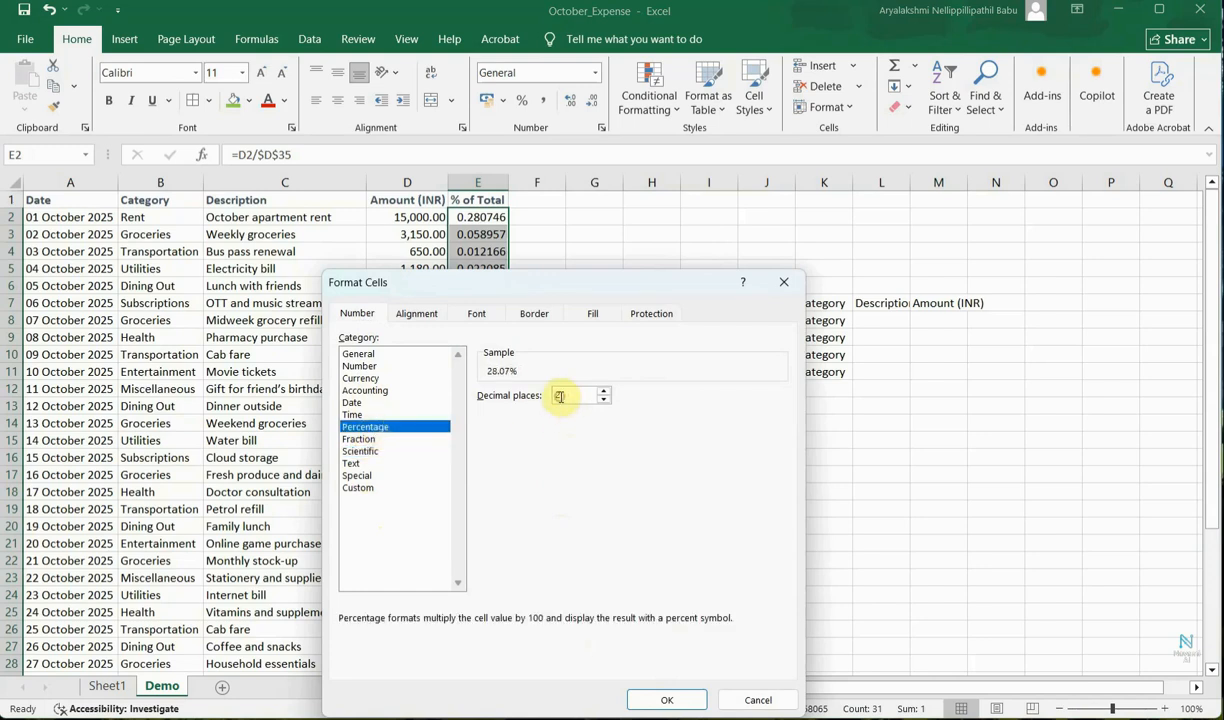
pyautogui.click(565, 398)
pyautogui.click(667, 700)
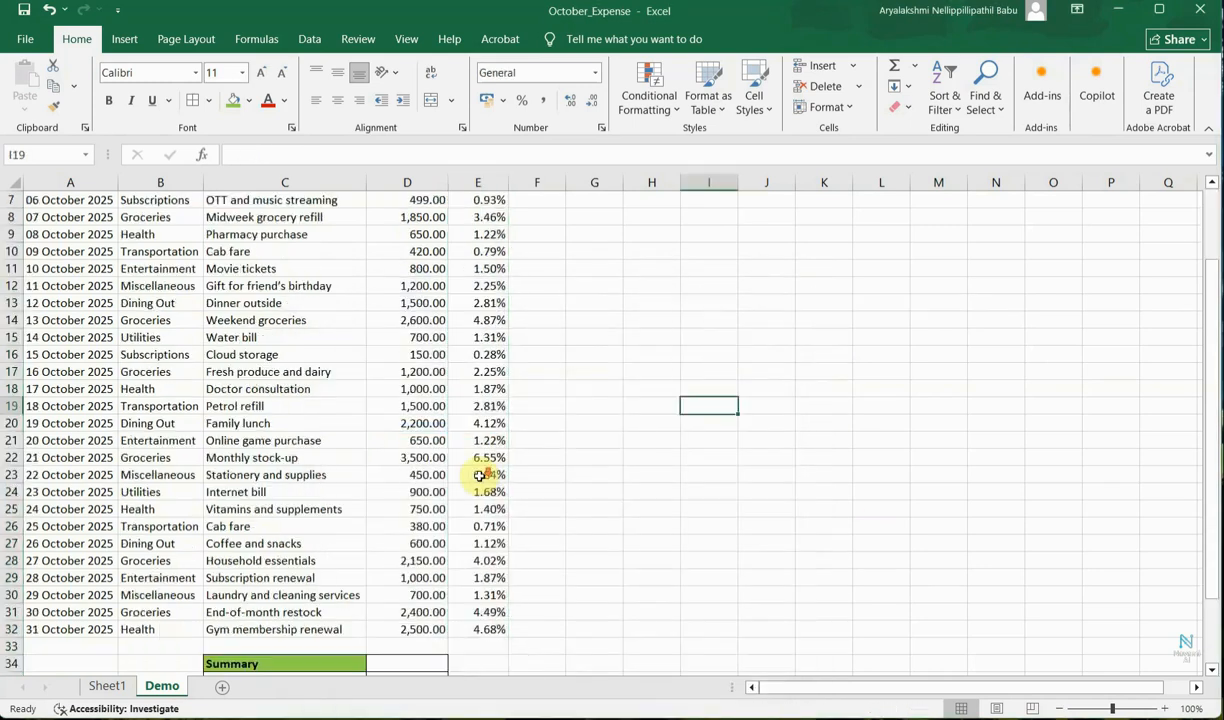
# Jump to the start of the sheet and to the start of a row to demonstrate navigation.
pyautogui.scroll(-3, 480, 476)
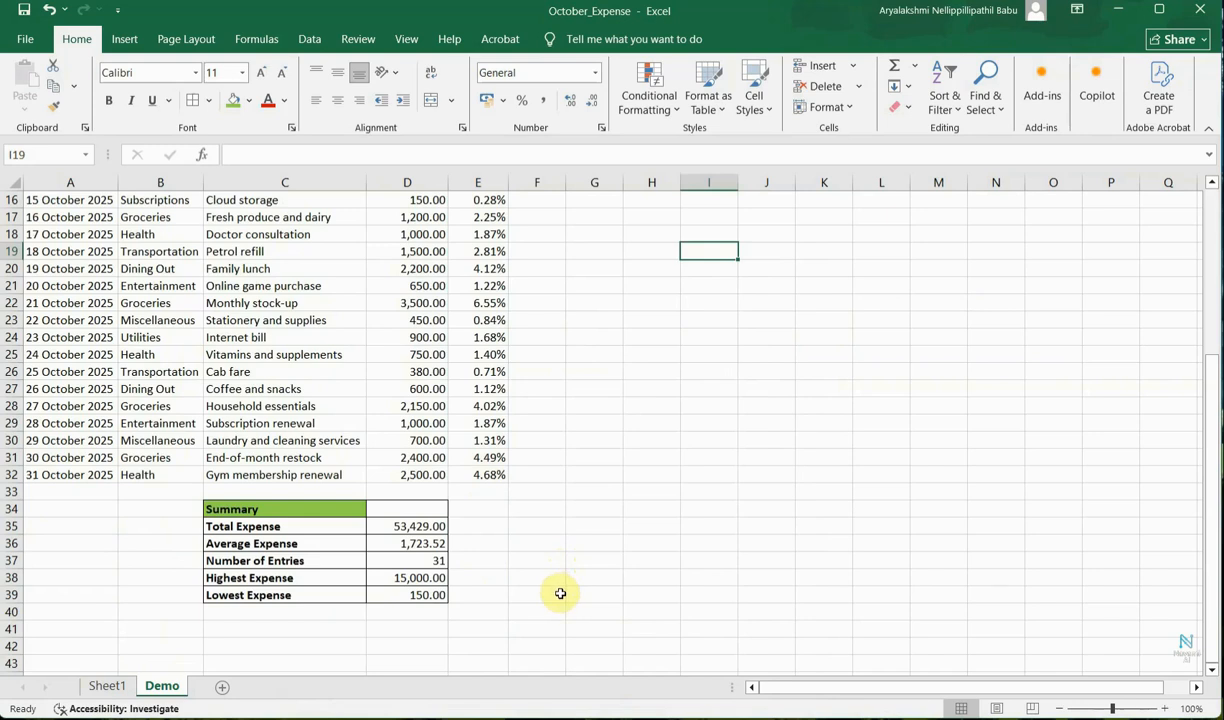
pyautogui.hotkey('ctrl', 'Home')
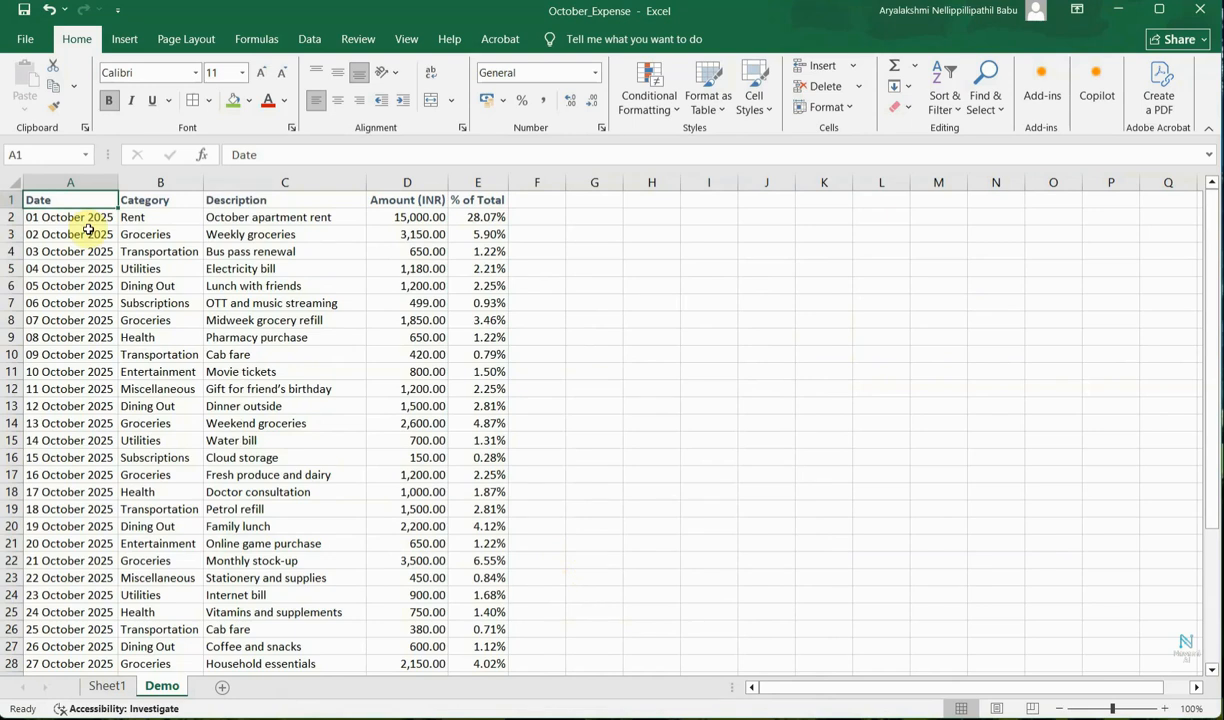
pyautogui.click(425, 320)
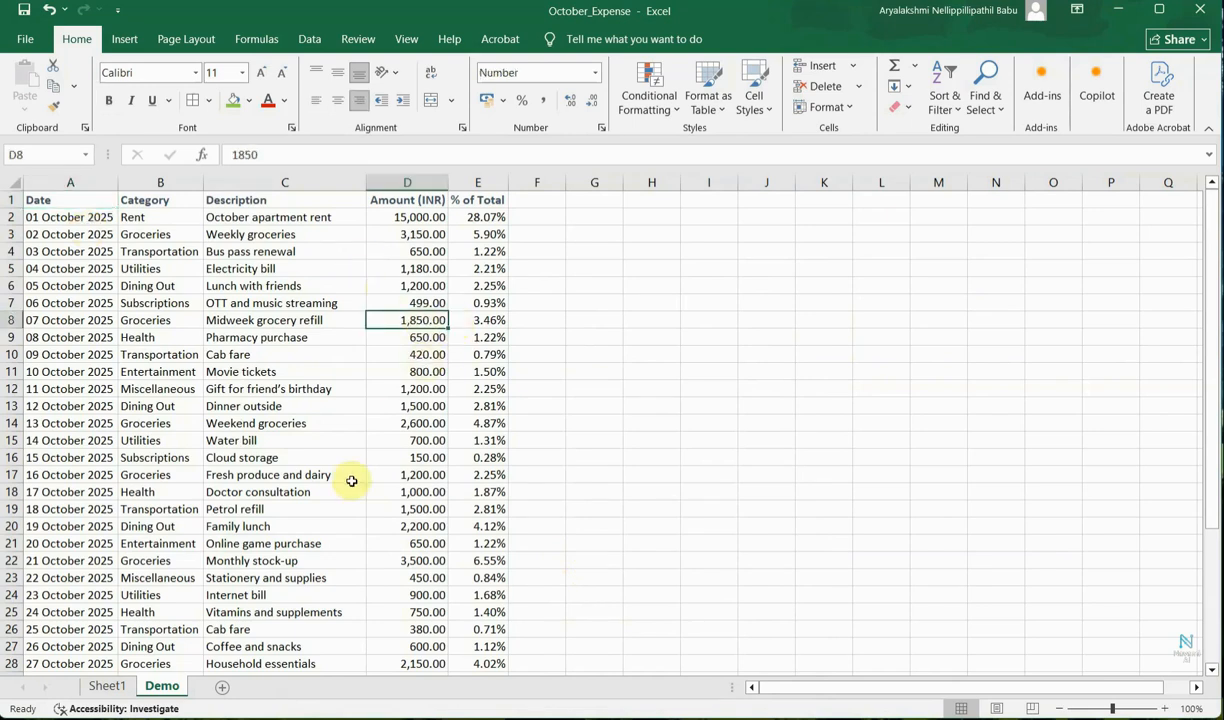
pyautogui.press('Home')
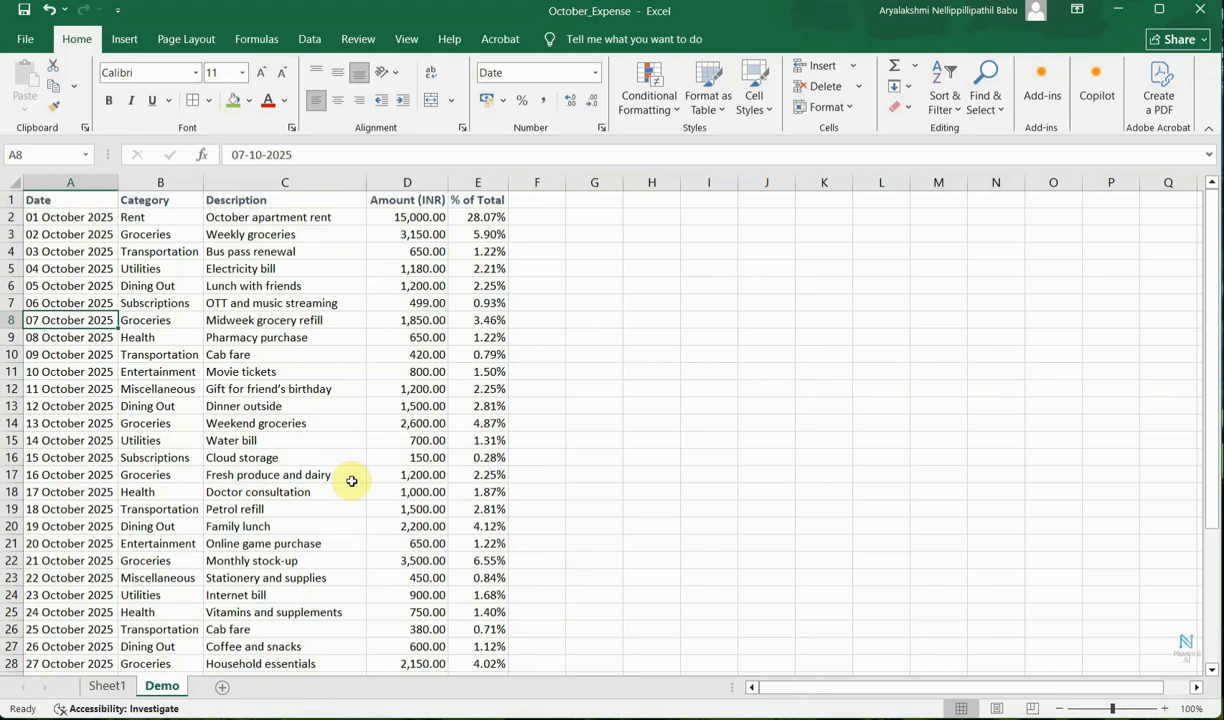
pyautogui.hotkey('ctrl', 'Home')
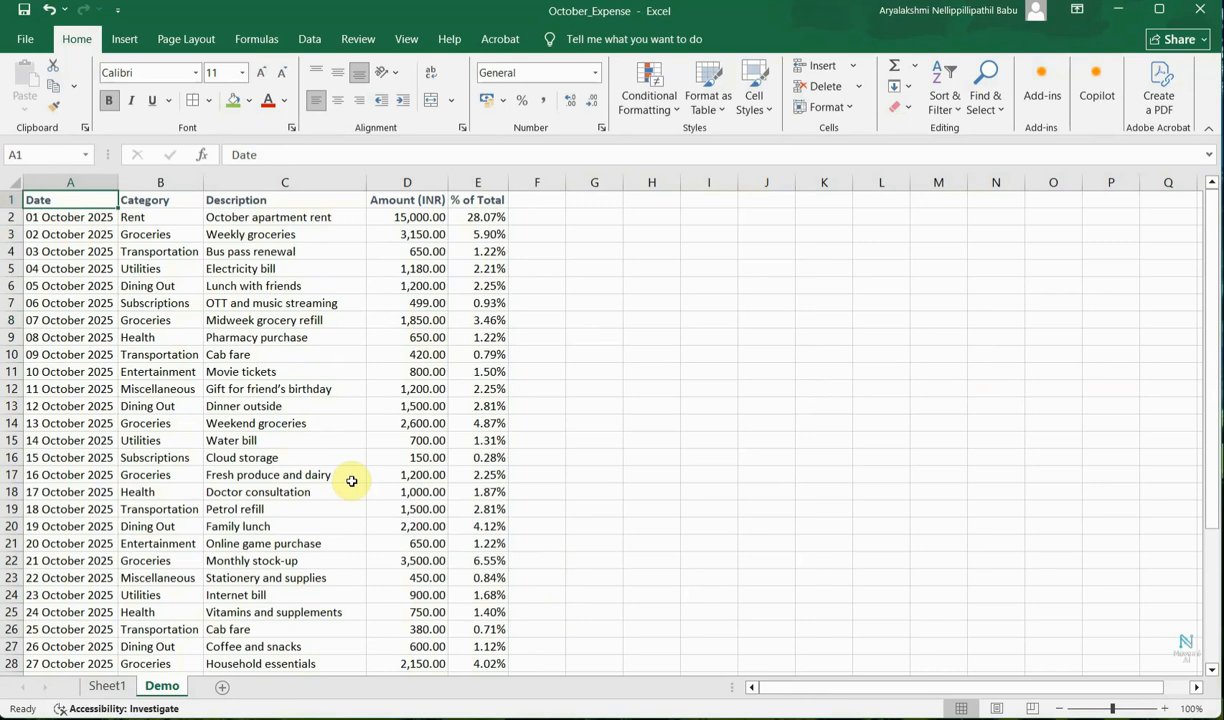
# Jump between the edges of the data range in every direction, then return to A1.
pyautogui.hotkey('ctrl', 'Down')
pyautogui.hotkey('ctrl', 'Right')
pyautogui.hotkey('ctrl', 'Up')
pyautogui.hotkey('ctrl', 'Left')
pyautogui.hotkey('ctrl', 'Down')
pyautogui.hotkey('ctrl', 'Up')
pyautogui.click(401, 578)
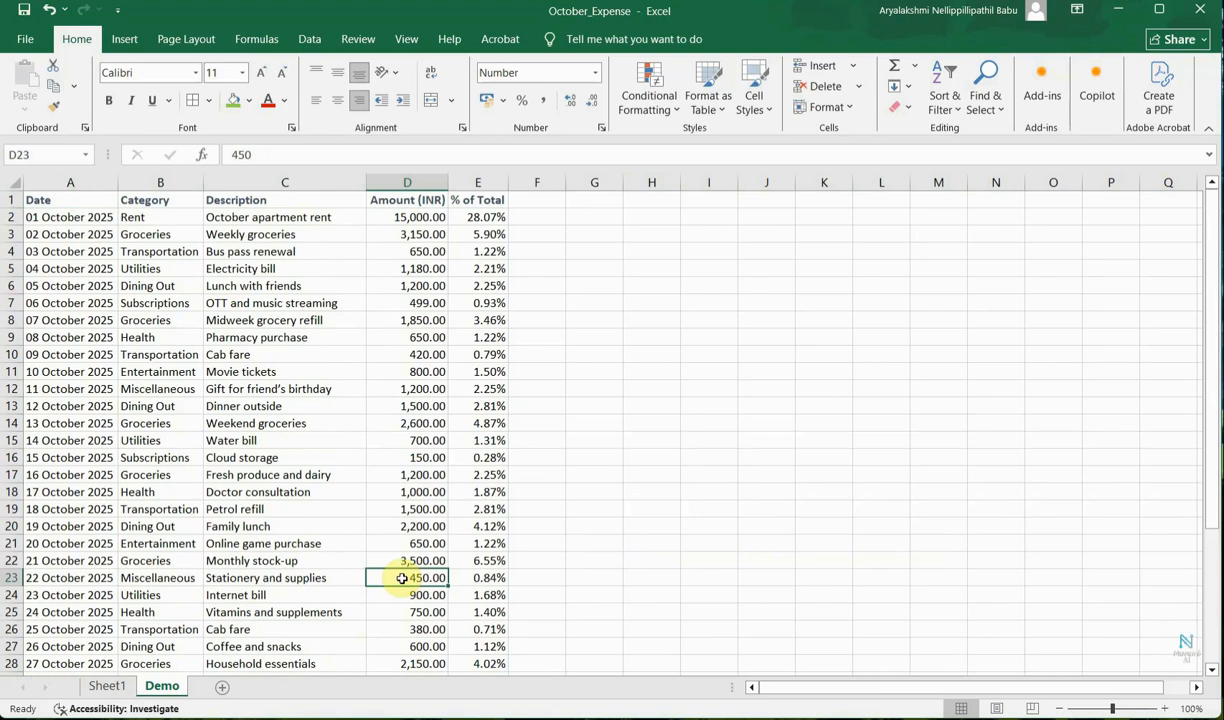
pyautogui.hotkey('ctrl', 'Home')
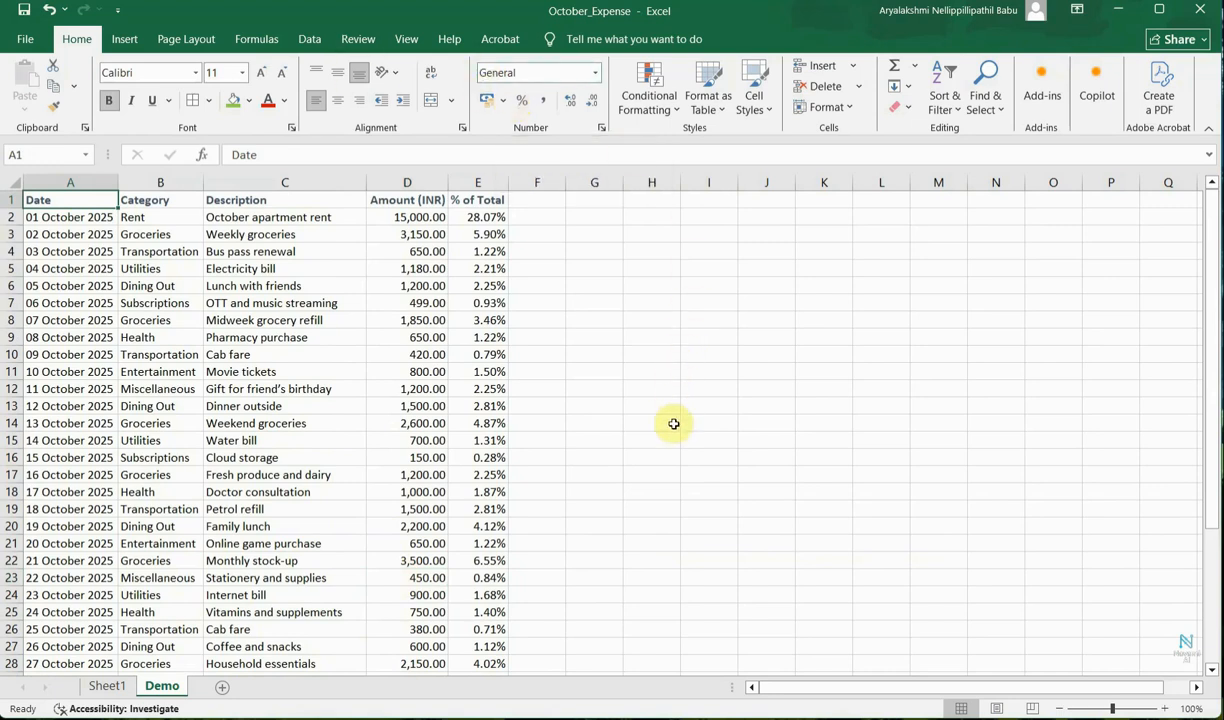
# Hide and restore the ribbon.
pyautogui.hotkey('ctrl', 'F1')
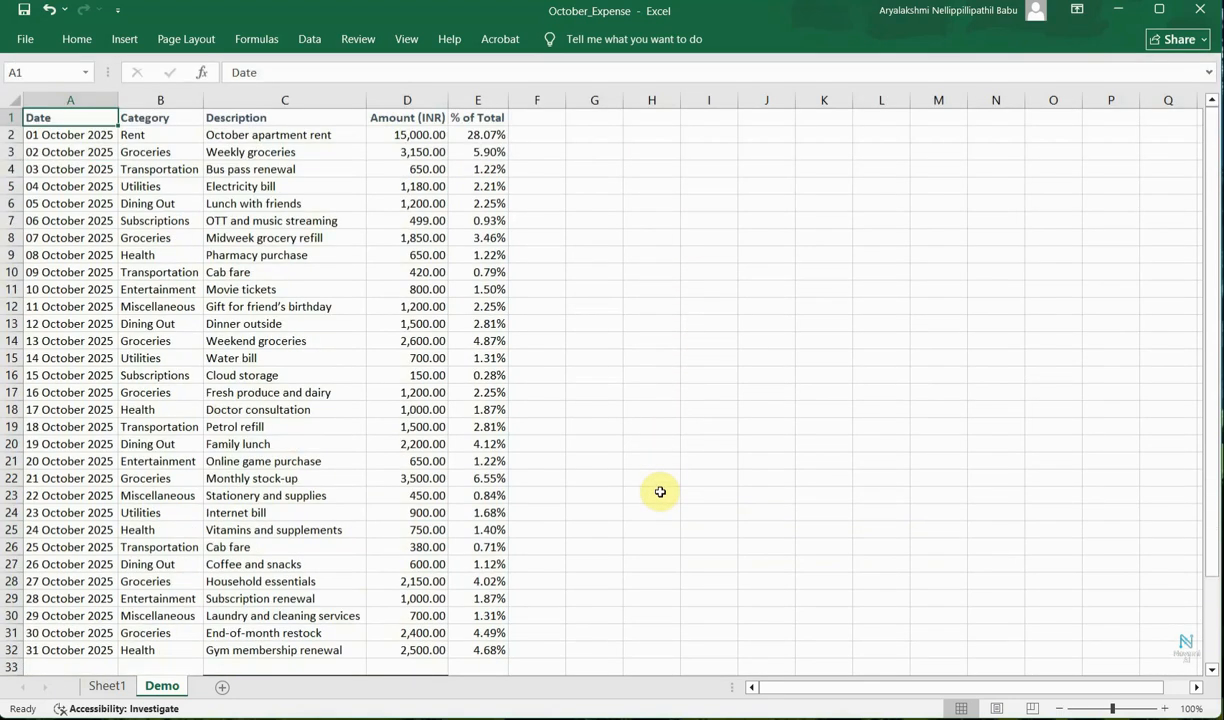
pyautogui.hotkey('ctrl', 'F1')
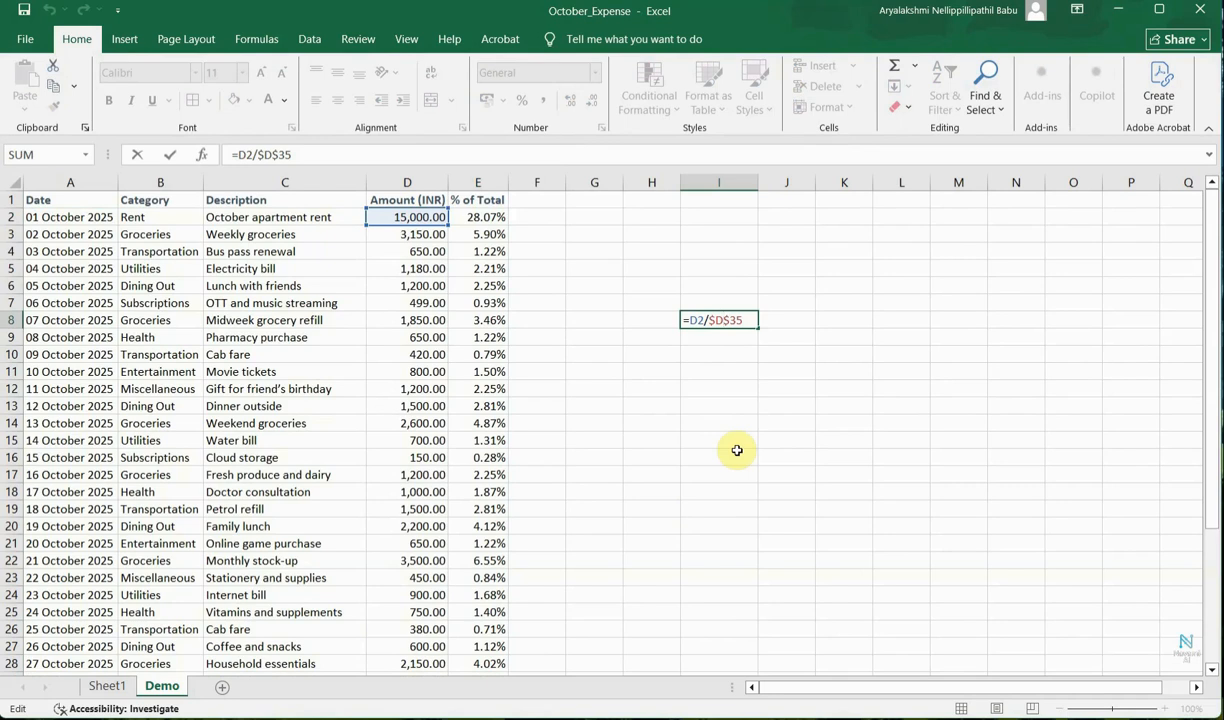
# Cycle the D35 reference in the I8 formula through its relative, absolute and mixed forms.
pyautogui.press('F4')
pyautogui.press('F4')
pyautogui.press('F4')
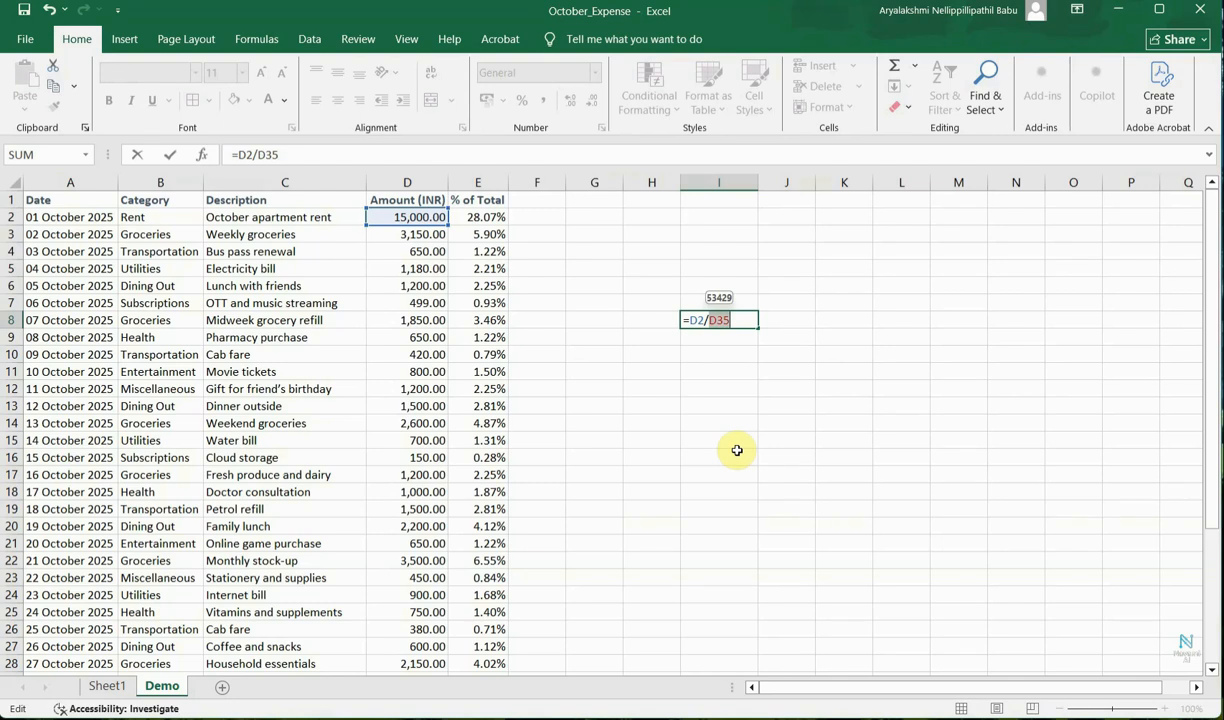
pyautogui.press('F4')
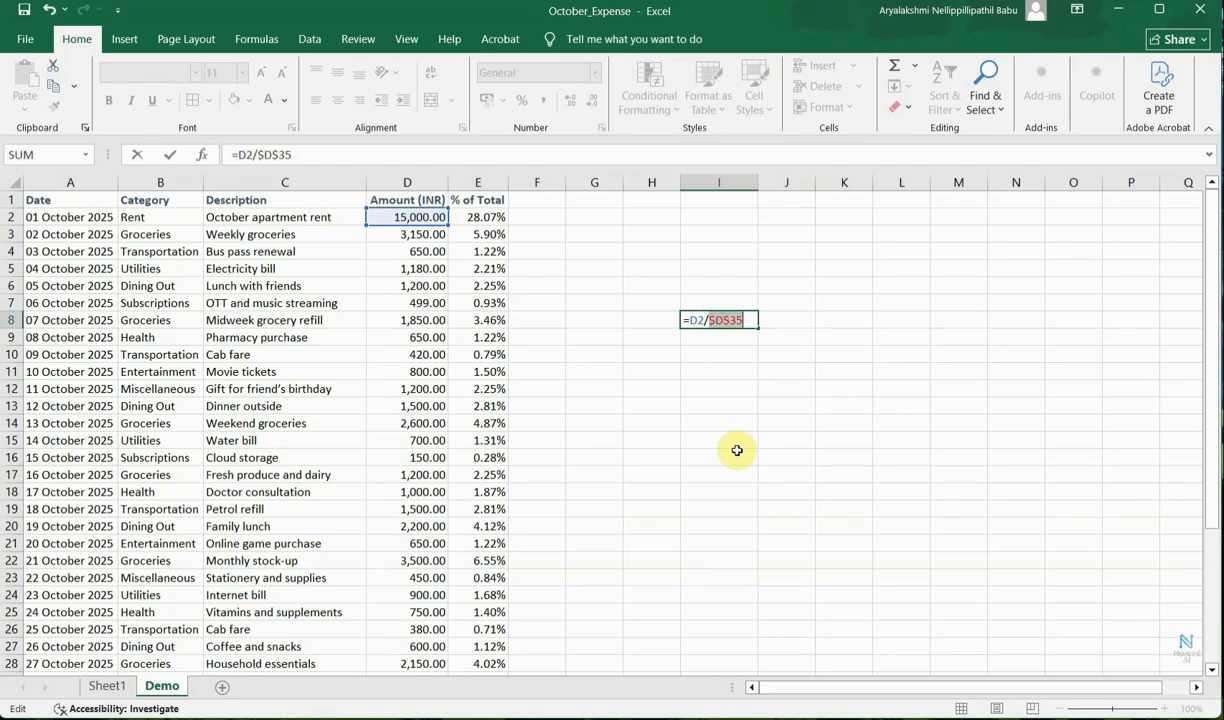
pyautogui.press('F4')
pyautogui.press('F4')
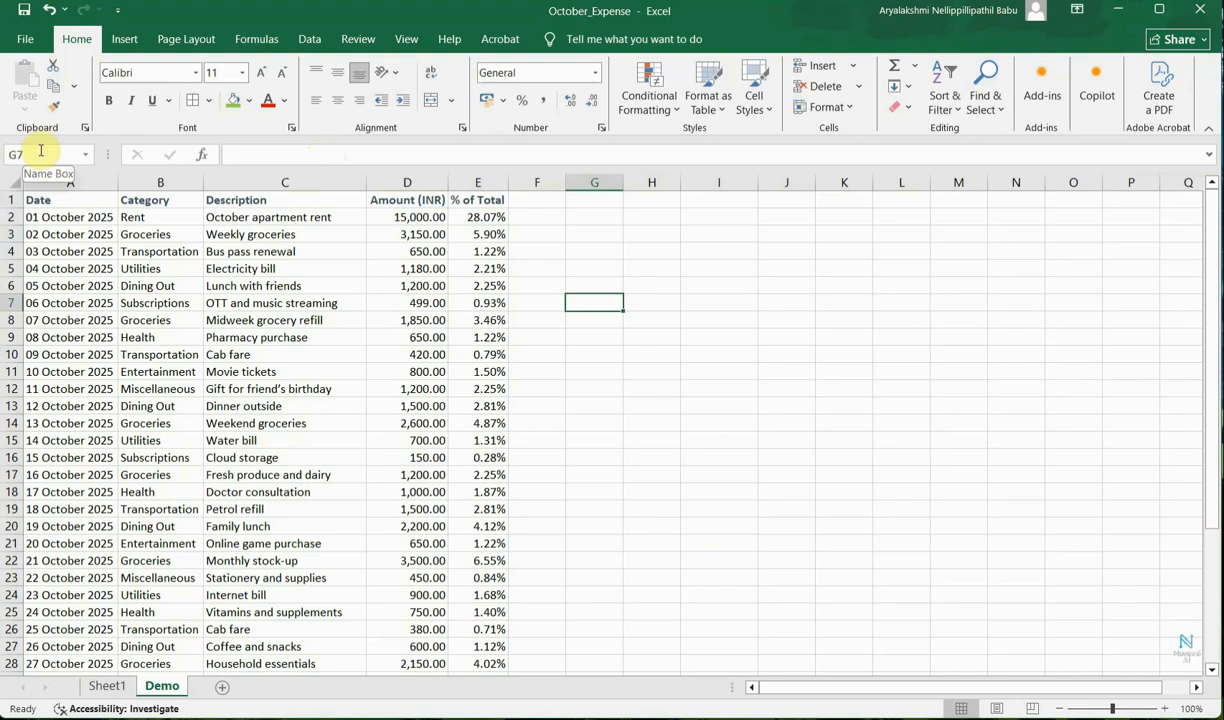
# Jump to cell D10 through the Name Box.
pyautogui.click(41, 154)
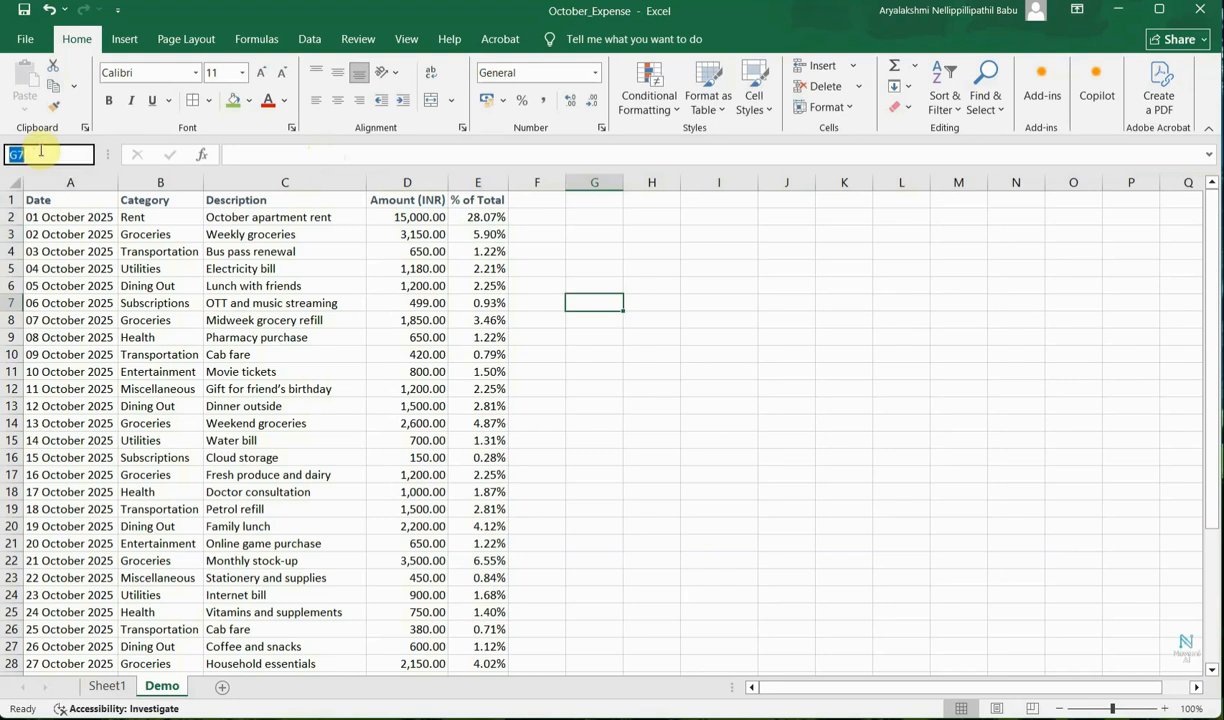
pyautogui.write('D10')
pyautogui.press('Return')
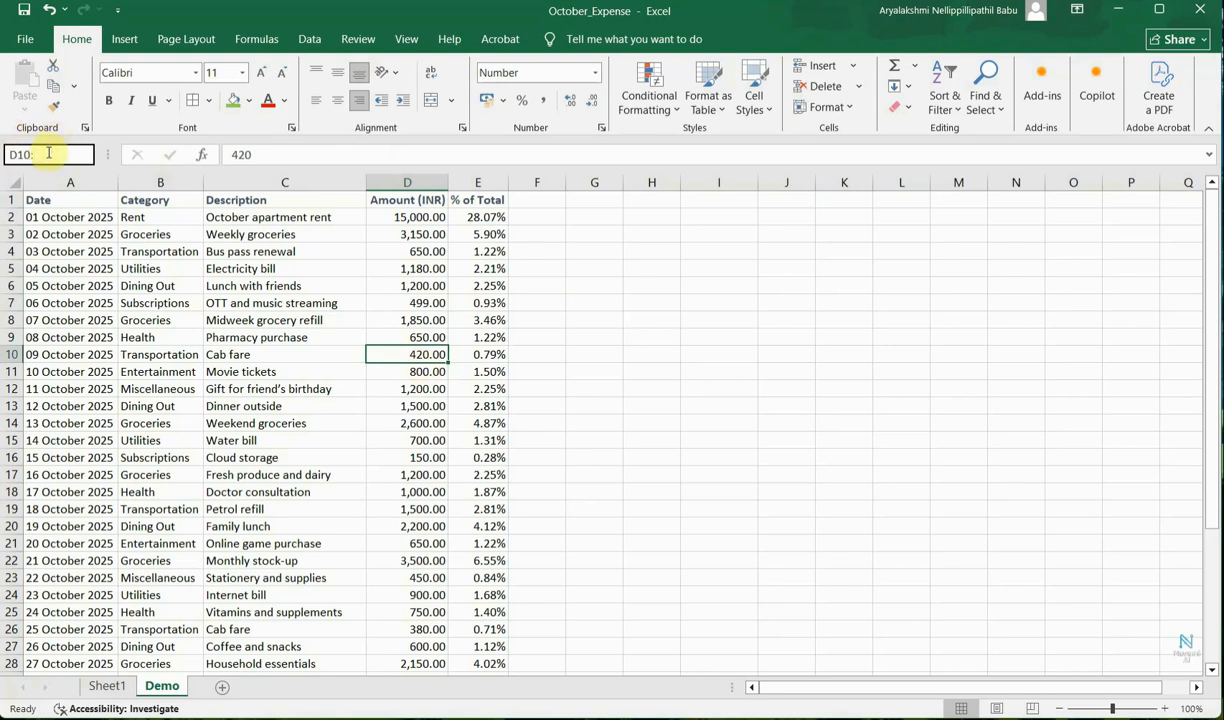
# Open the Go To dialog and jump to cell A5.
pyautogui.write('E15')
pyautogui.press('Return')
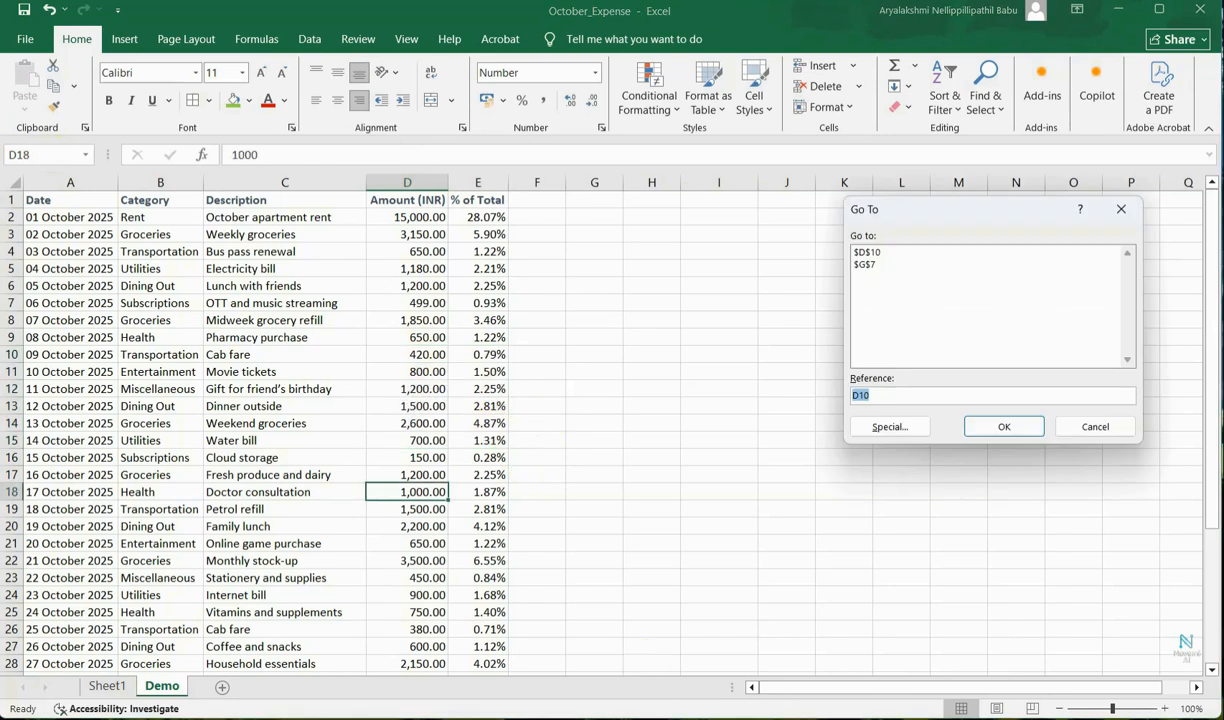
pyautogui.moveTo(863, 207); pyautogui.dragTo(605, 260)
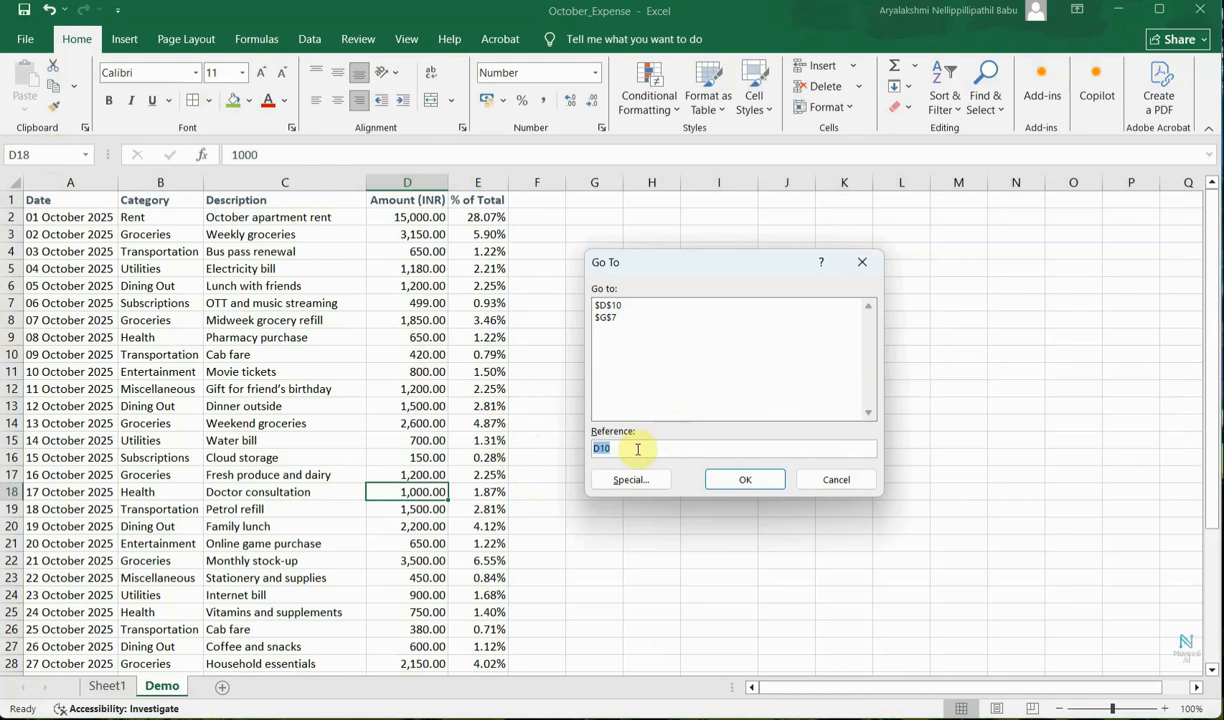
pyautogui.write('A5')
pyautogui.click(742, 480)
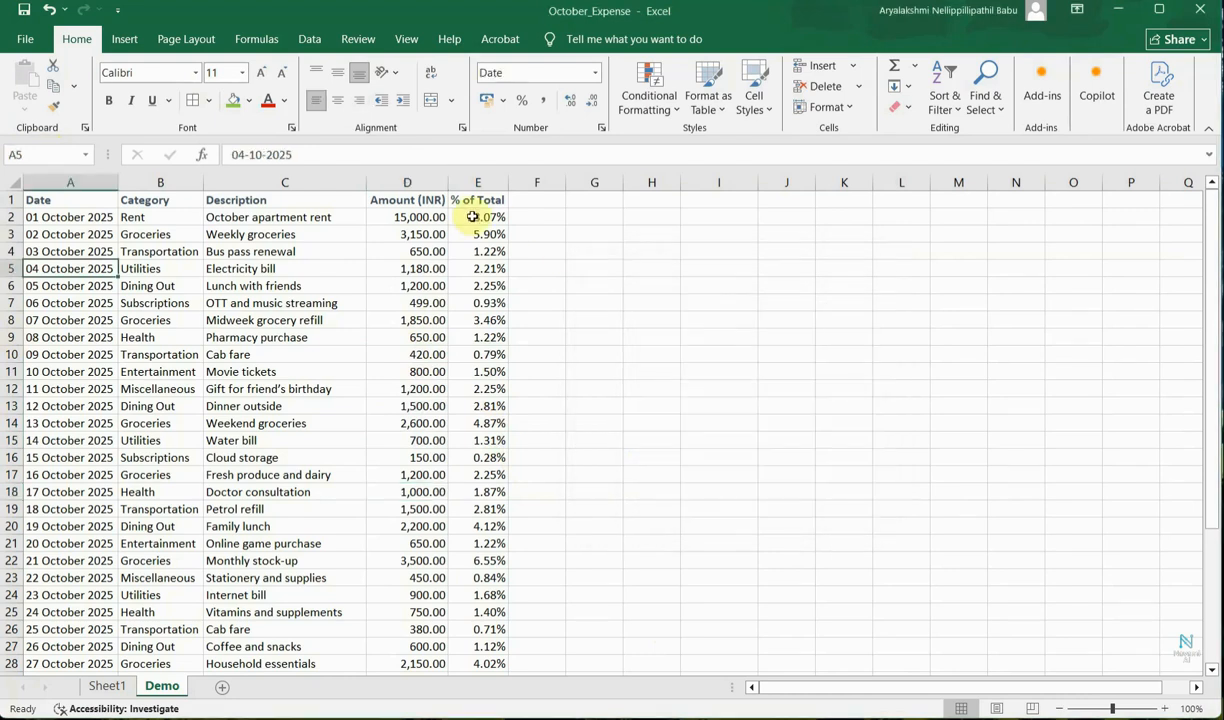
# Inspect the % of Total formula and header row, then scroll down to the summary table and back.
pyautogui.click(472, 217)
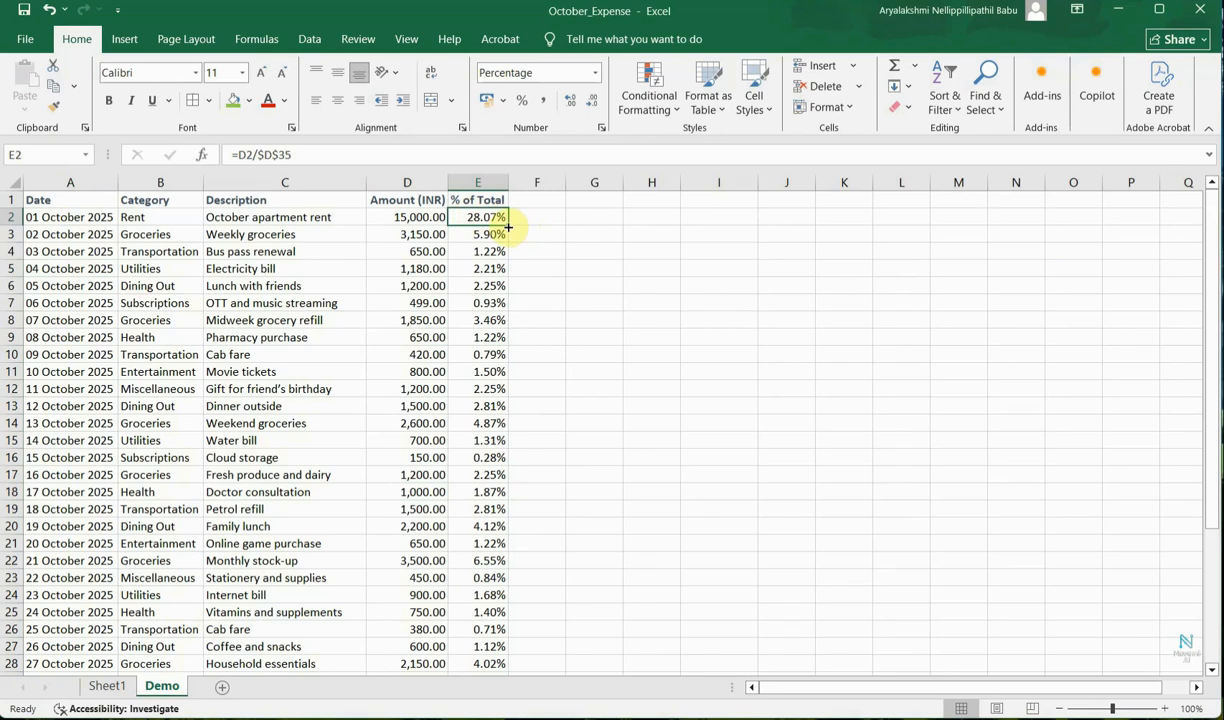
pyautogui.moveTo(60, 200); pyautogui.dragTo(471, 197)
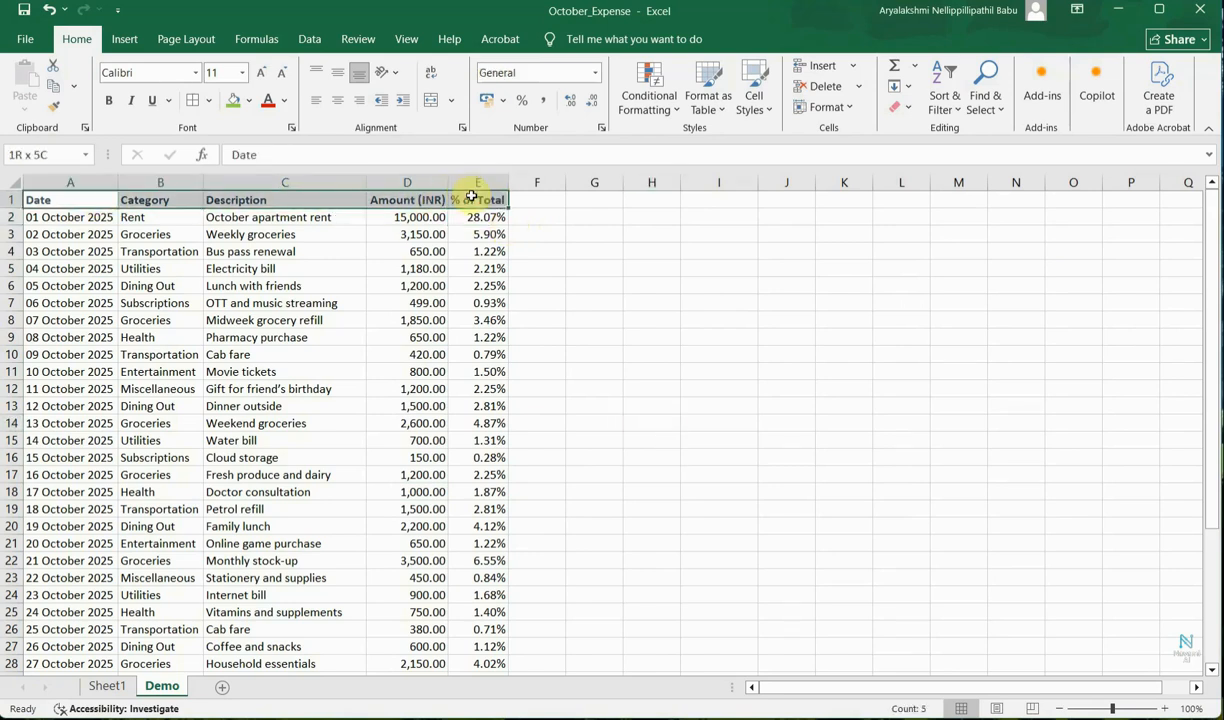
pyautogui.click(606, 355)
pyautogui.scroll(-8, 605, 356)
pyautogui.scroll(-3, 605, 358)
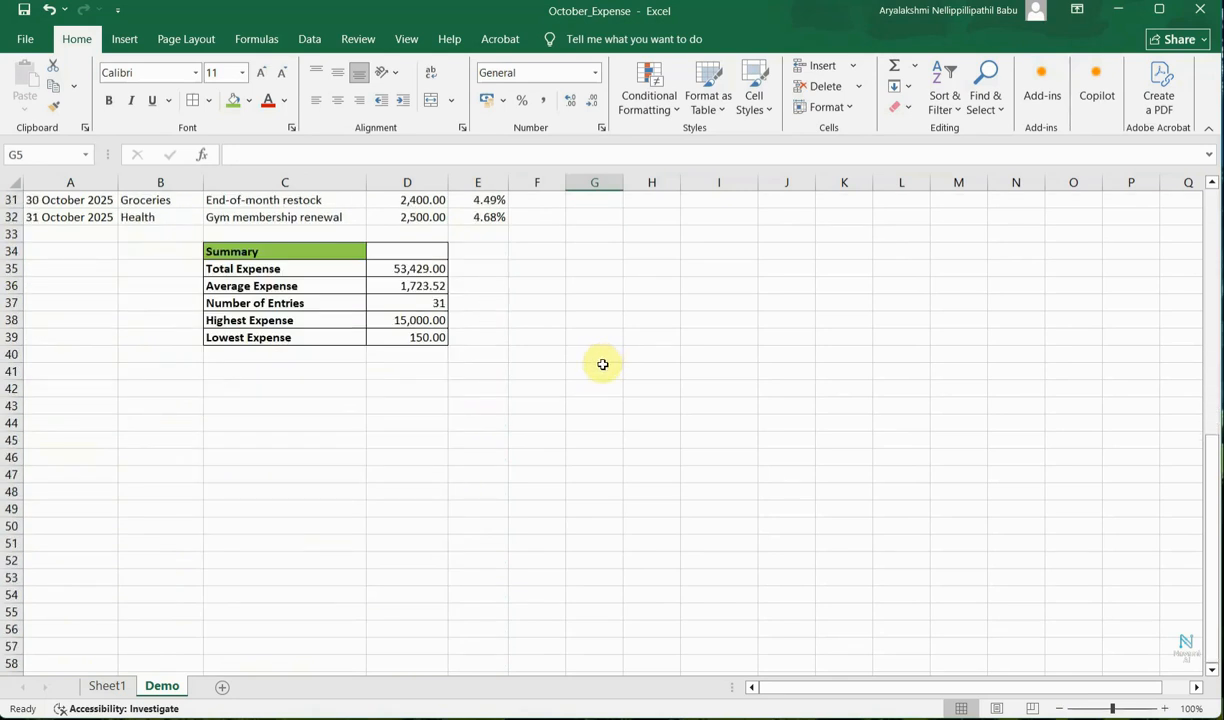
pyautogui.scroll(8, 604, 362)
pyautogui.scroll(3, 604, 365)
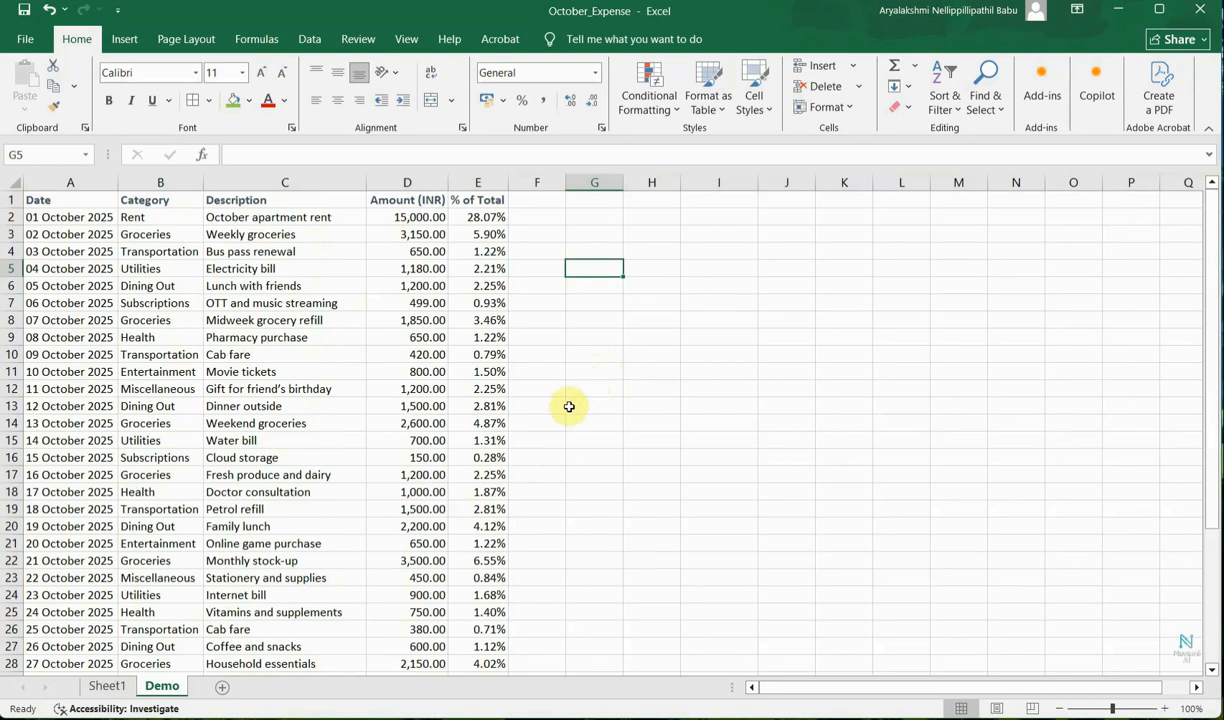
# Freeze the top row of the worksheet.
pyautogui.click(406, 40)
pyautogui.click(612, 104)
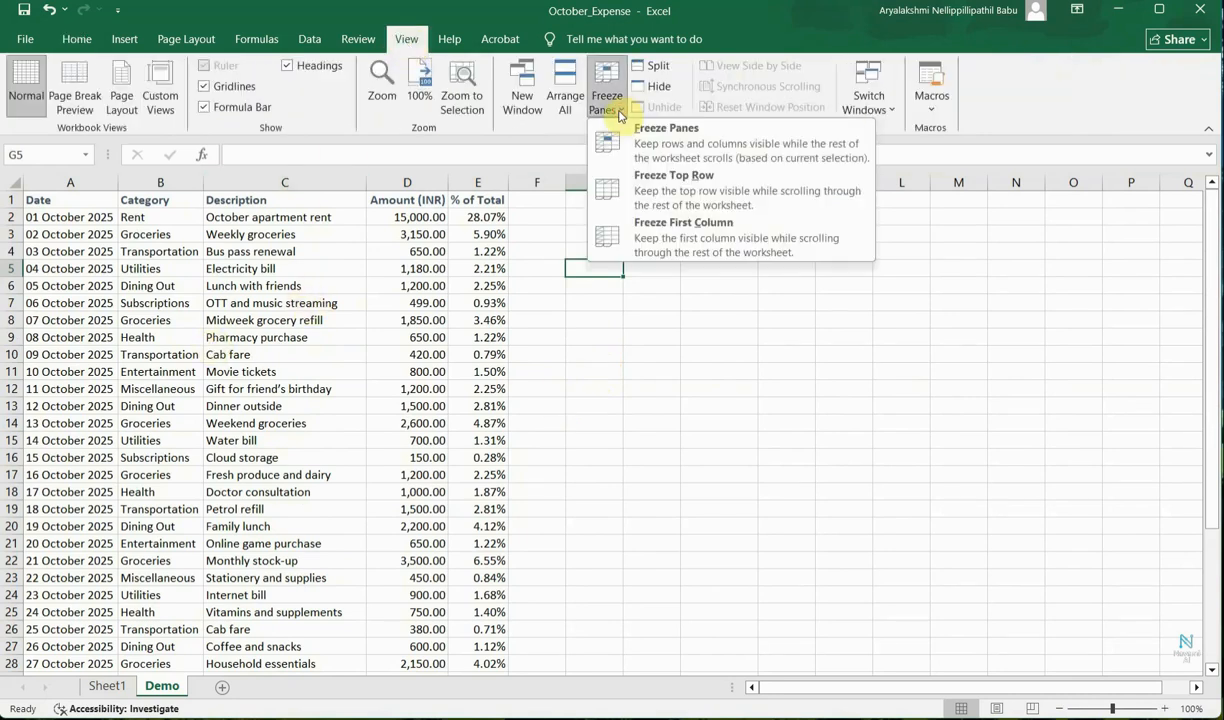
pyautogui.click(660, 200)
pyautogui.click(594, 337)
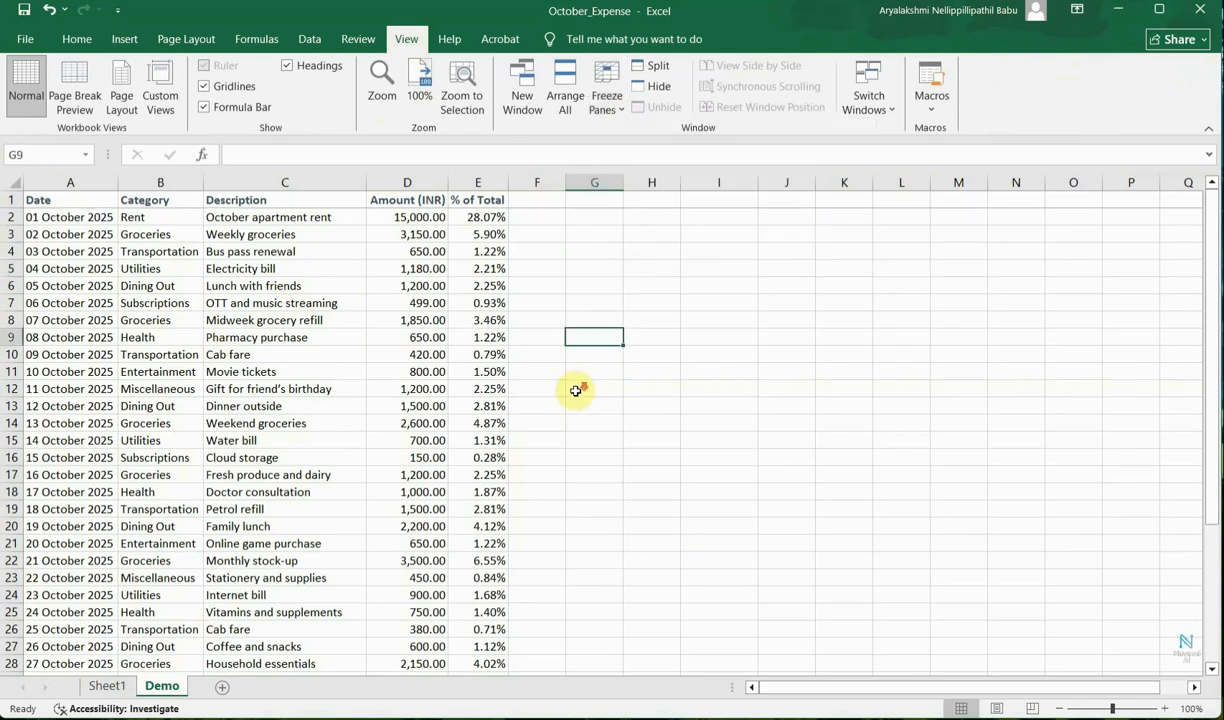
# Scroll down and up through the sheet to check the frozen header row.
pyautogui.scroll(-5, 578, 390)
pyautogui.scroll(-5, 576, 391)
pyautogui.scroll(10, 235, 292)
pyautogui.scroll(-4, 617, 325)
pyautogui.scroll(-7, 614, 328)
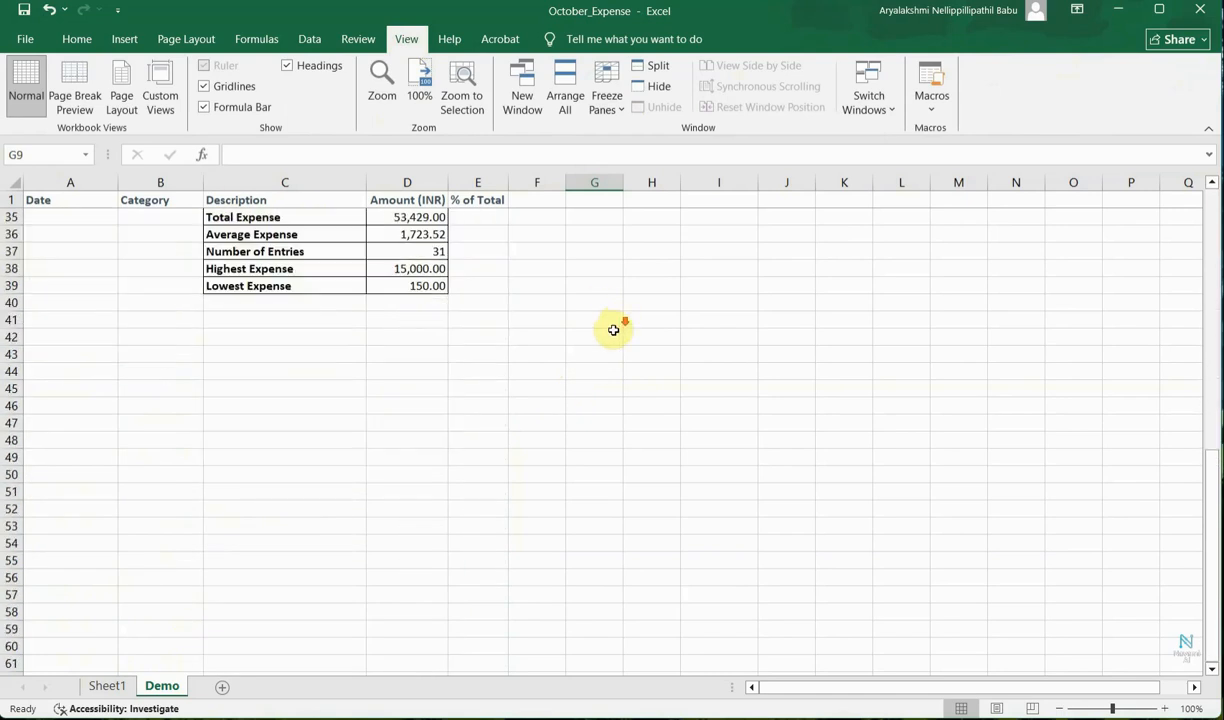
pyautogui.scroll(14, 595, 345)
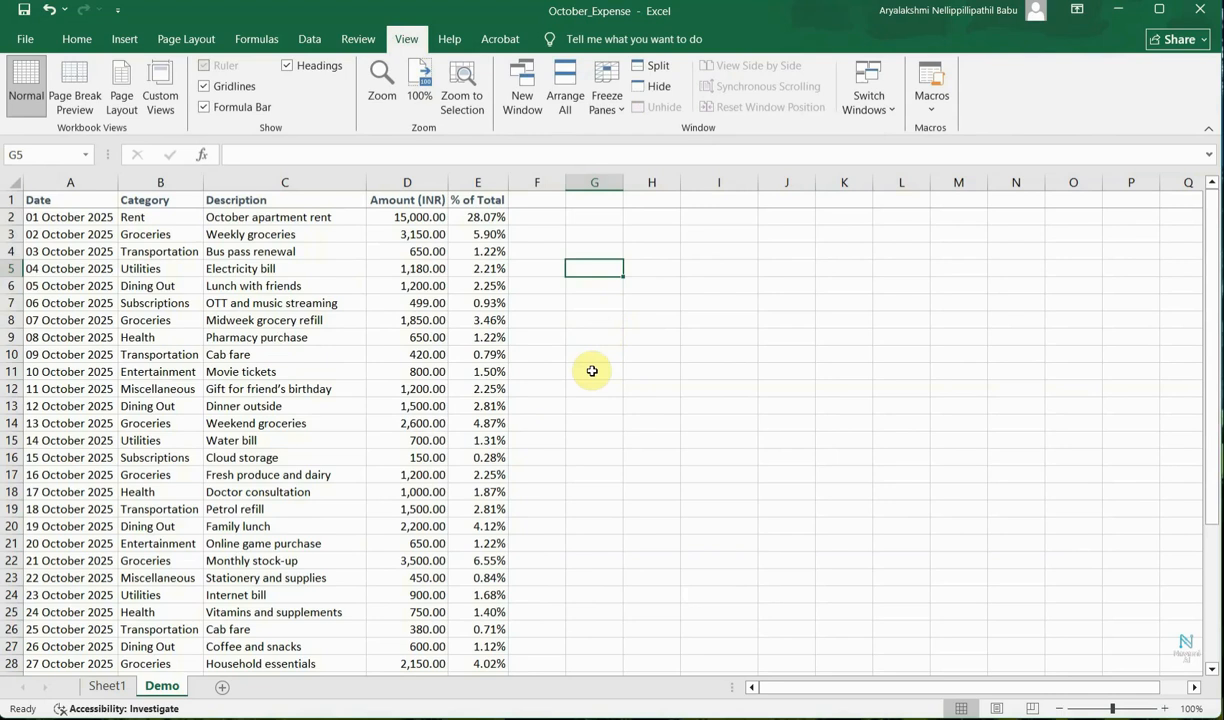
pyautogui.scroll(-5, 557, 577)
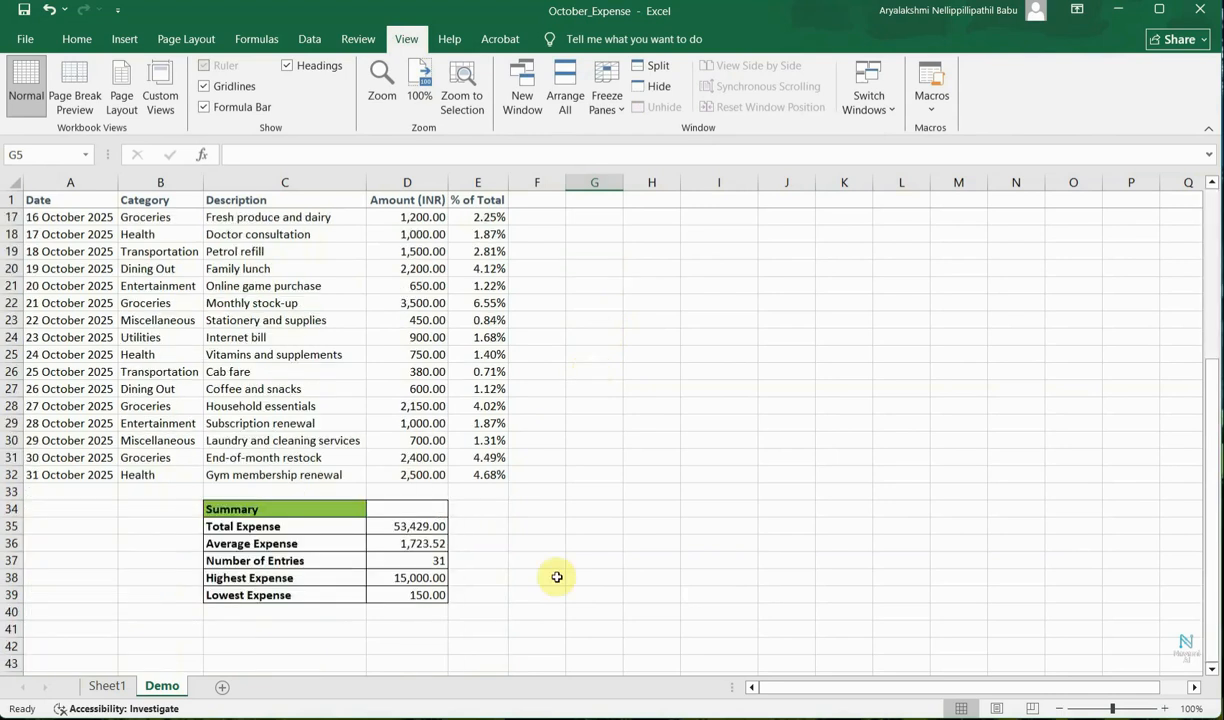